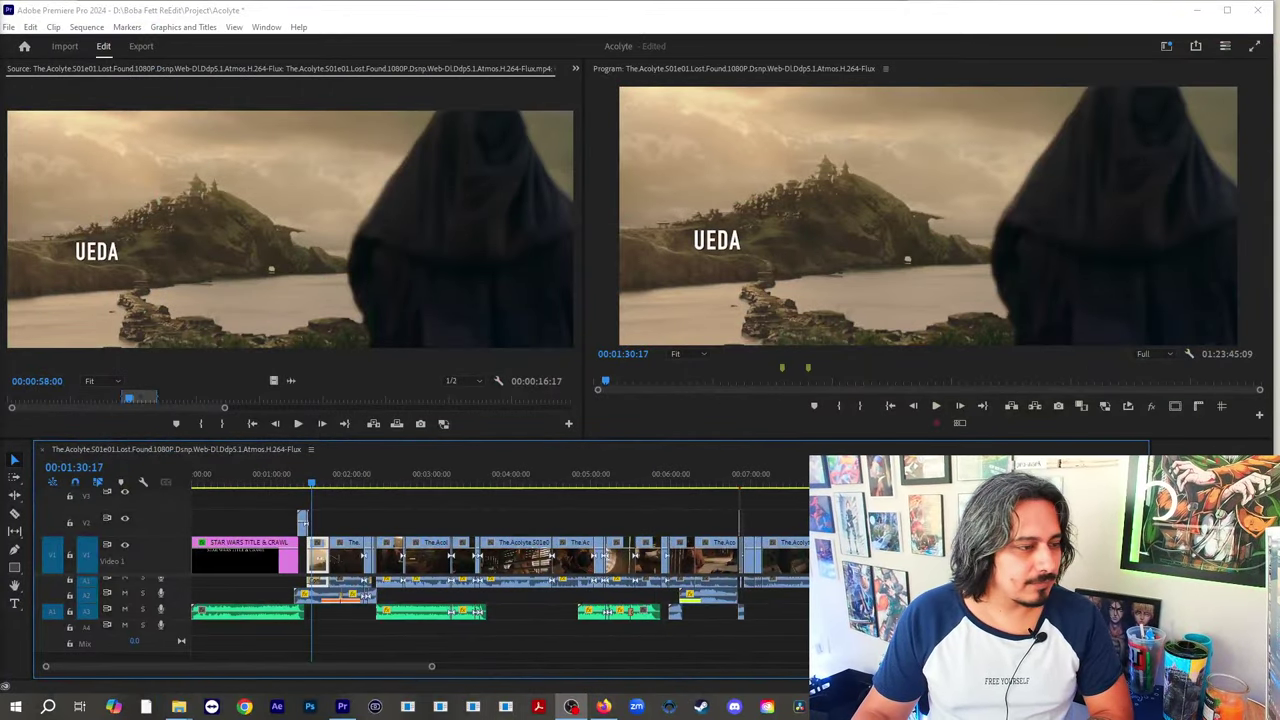
pyautogui.click(385, 519)
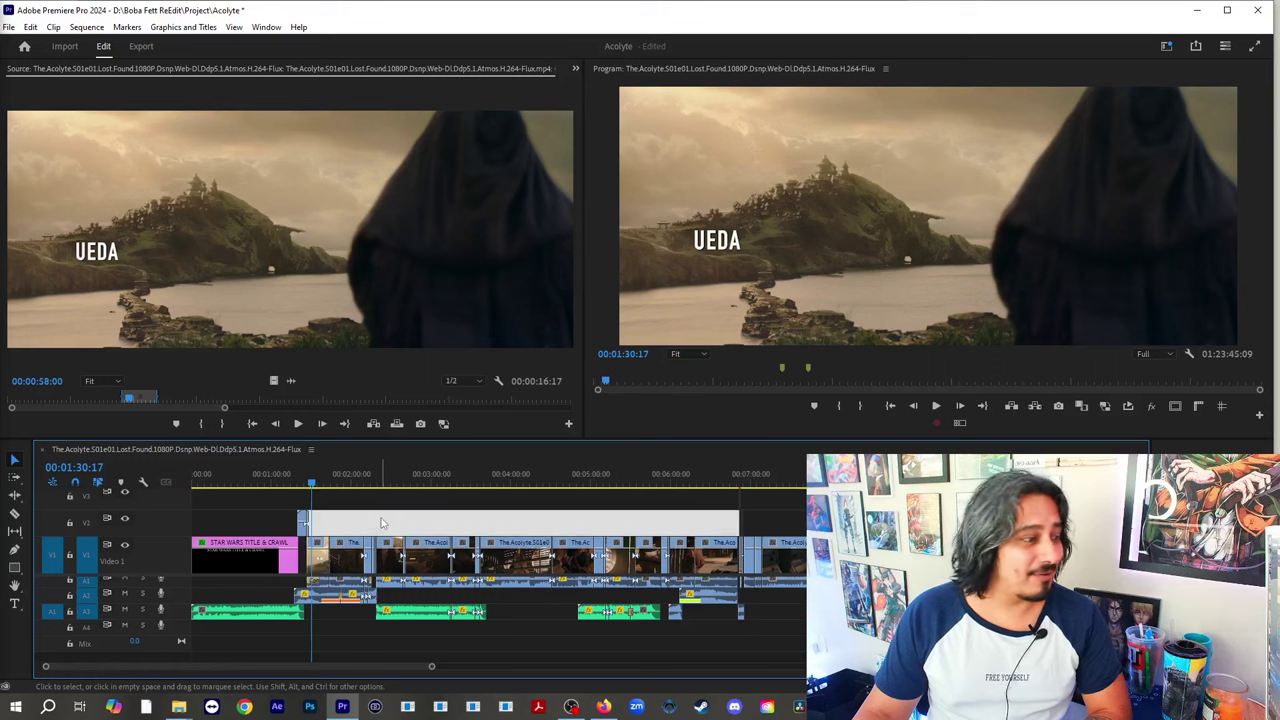
pyautogui.press('Delete')
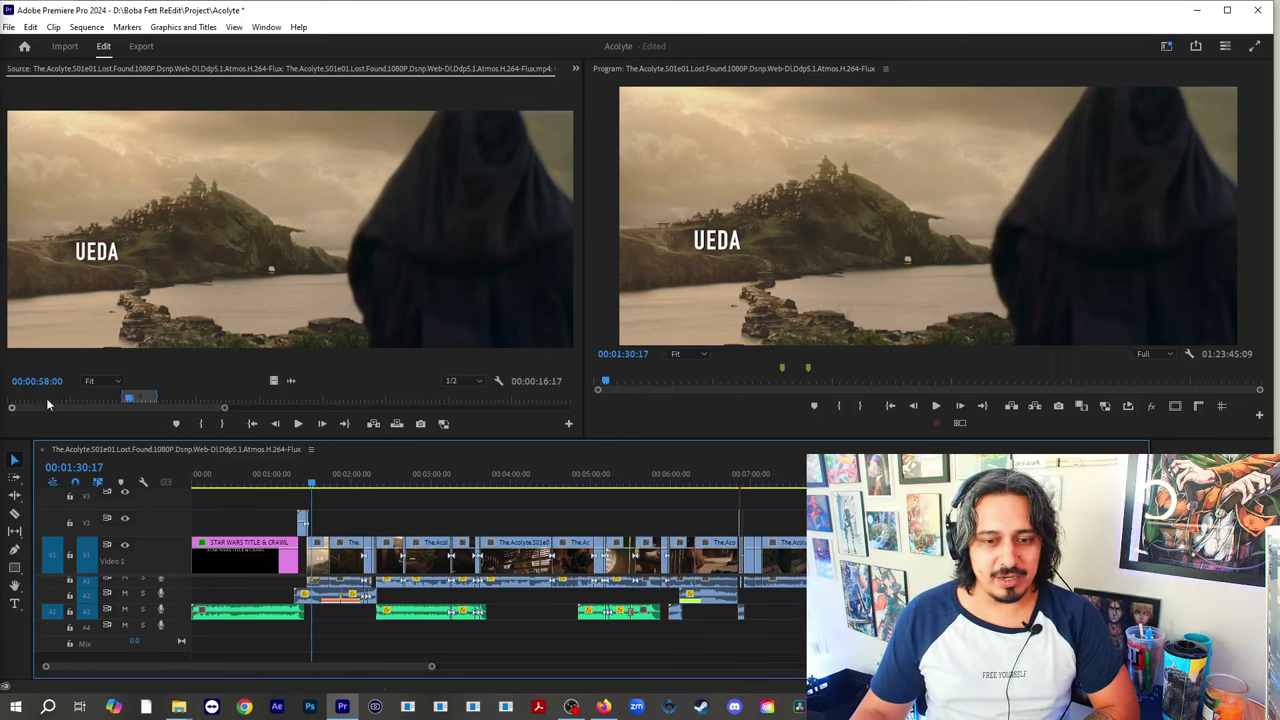
# - Play the Acolyte episode source from the Ueda establishing shot into the shot of the masked, hooded woman
pyautogui.click(86, 415)
pyautogui.scroll(2, 120, 410)
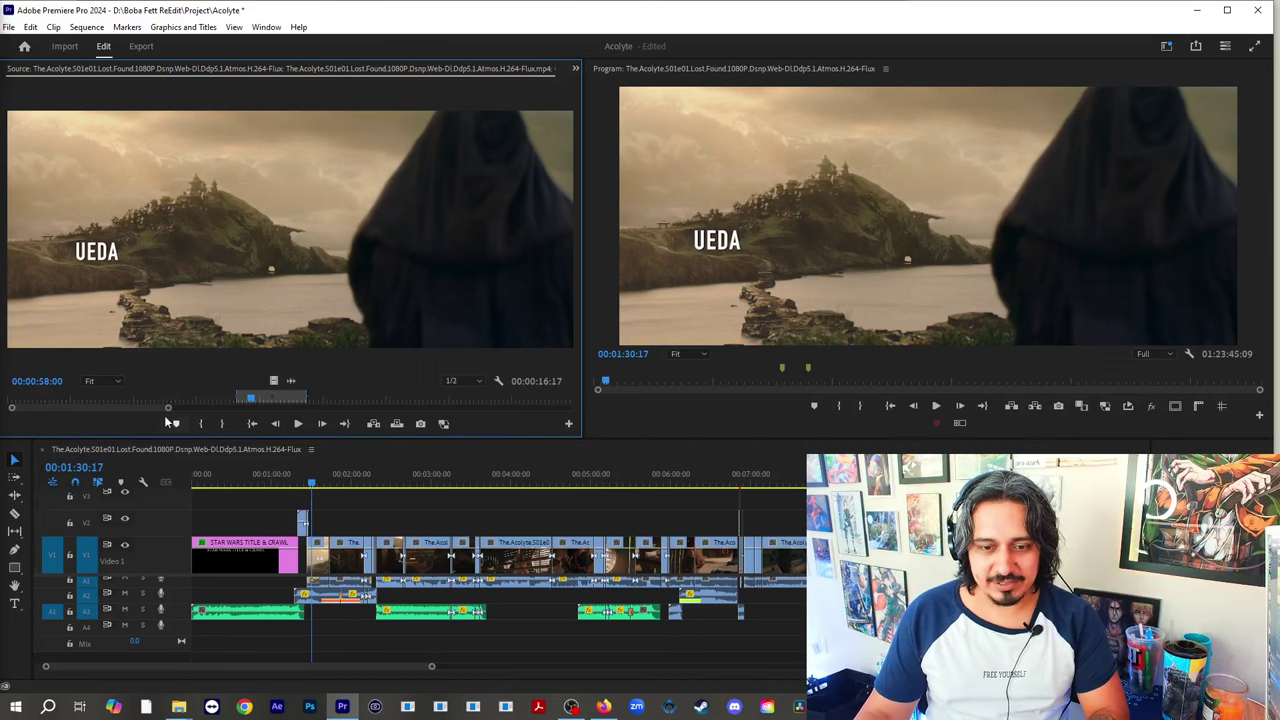
pyautogui.scroll(-2, 164, 415)
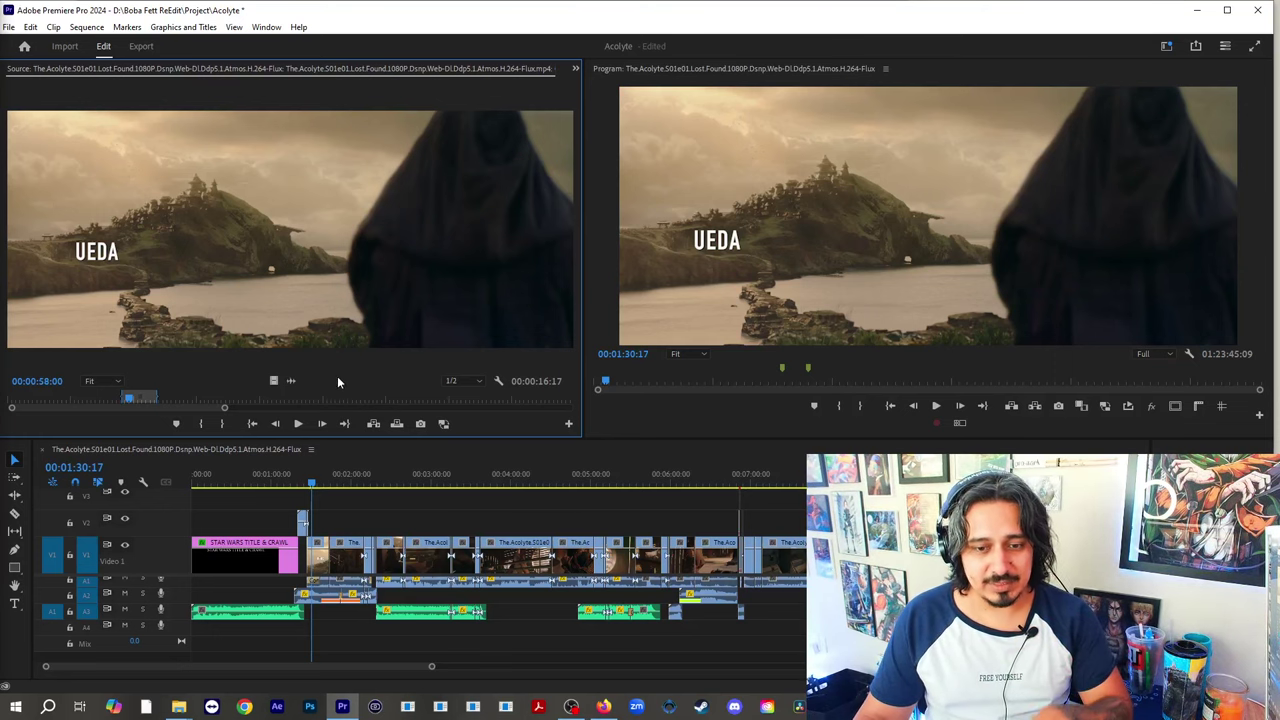
pyautogui.scroll(3, 261, 407)
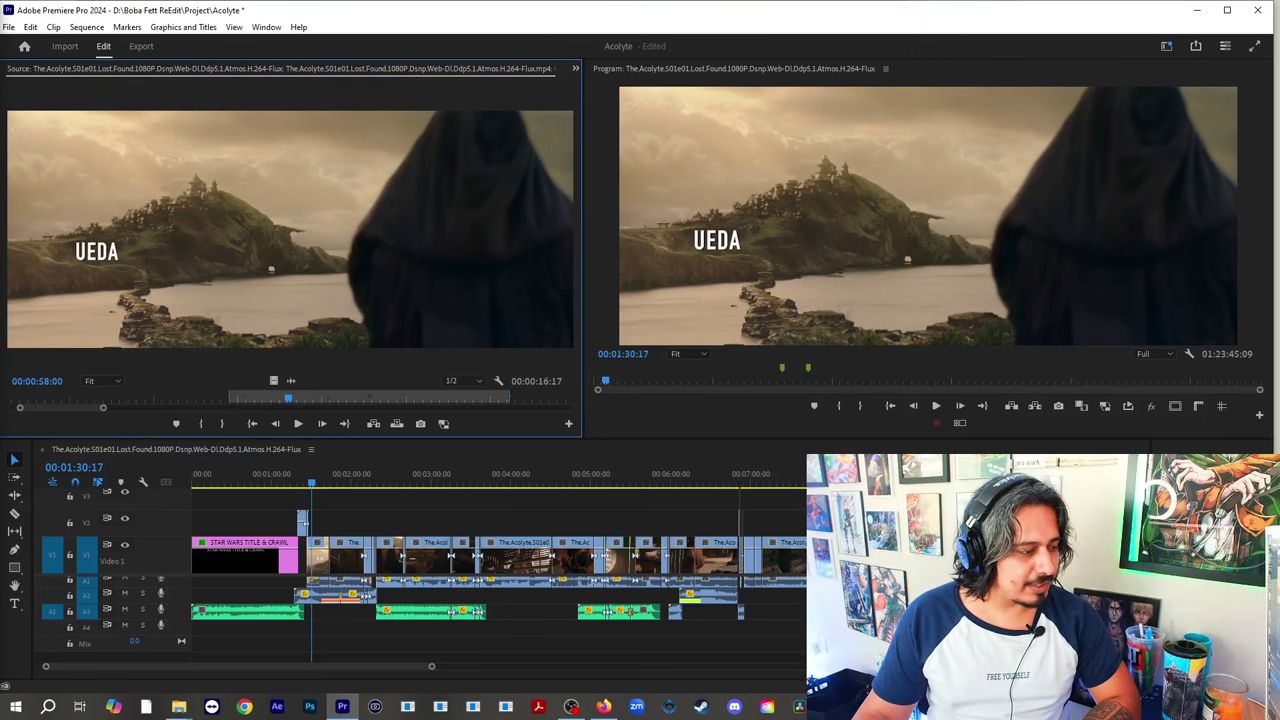
pyautogui.press('space')
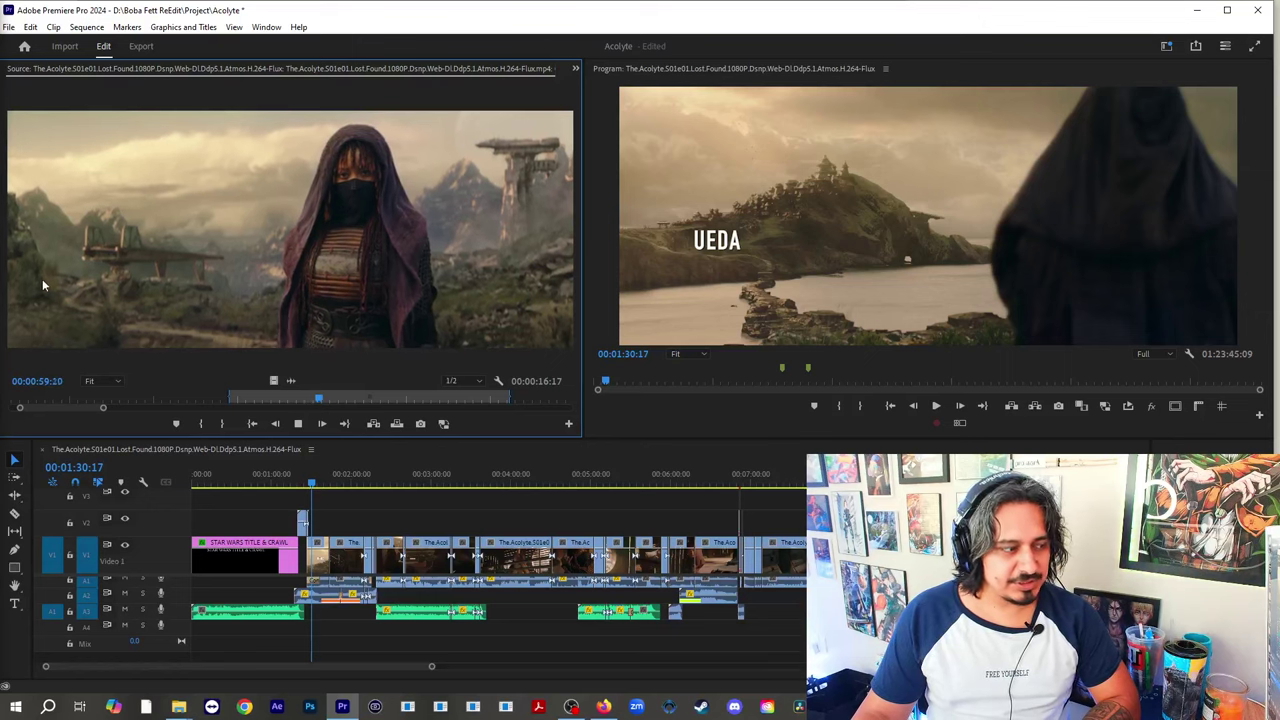
pyautogui.press('space')
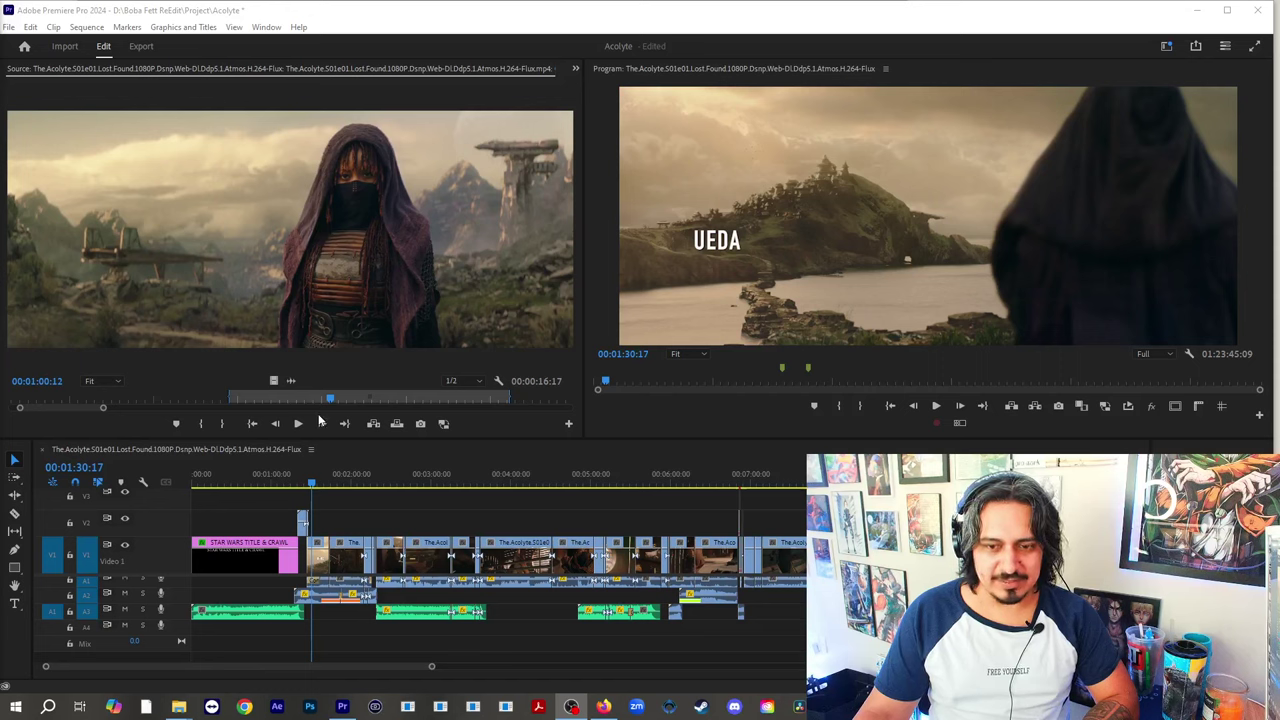
# - Rewind the source footage to the start of the Ueda shot at about 00:00:54:13 and play it into the masked woman's shot
pyautogui.moveTo(330, 399); pyautogui.dragTo(235, 399)
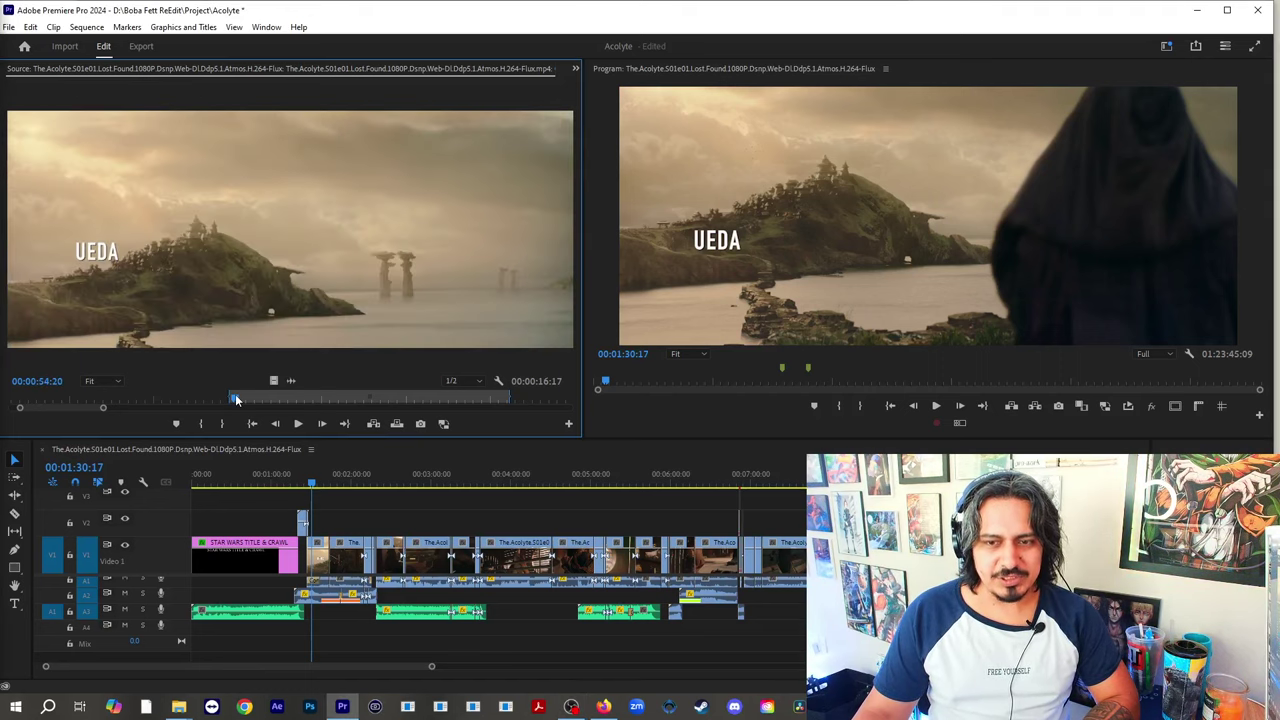
pyautogui.moveTo(103, 407); pyautogui.dragTo(193, 420)
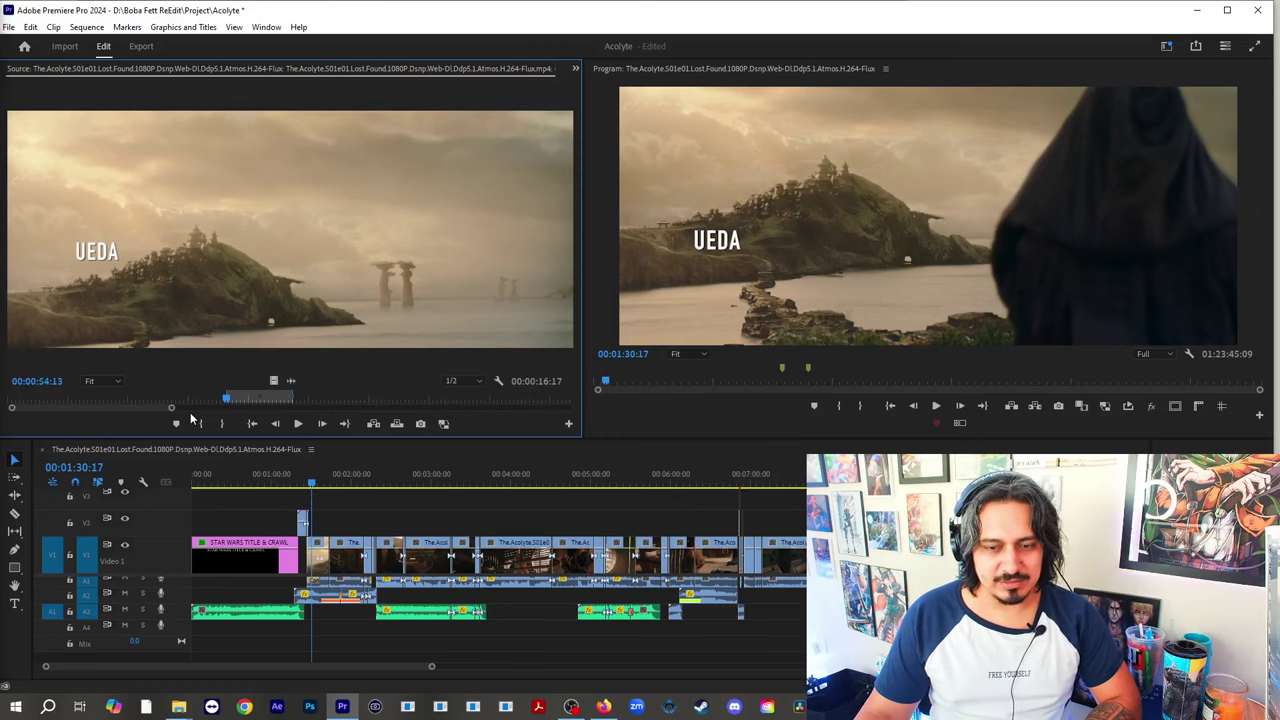
pyautogui.press('space')
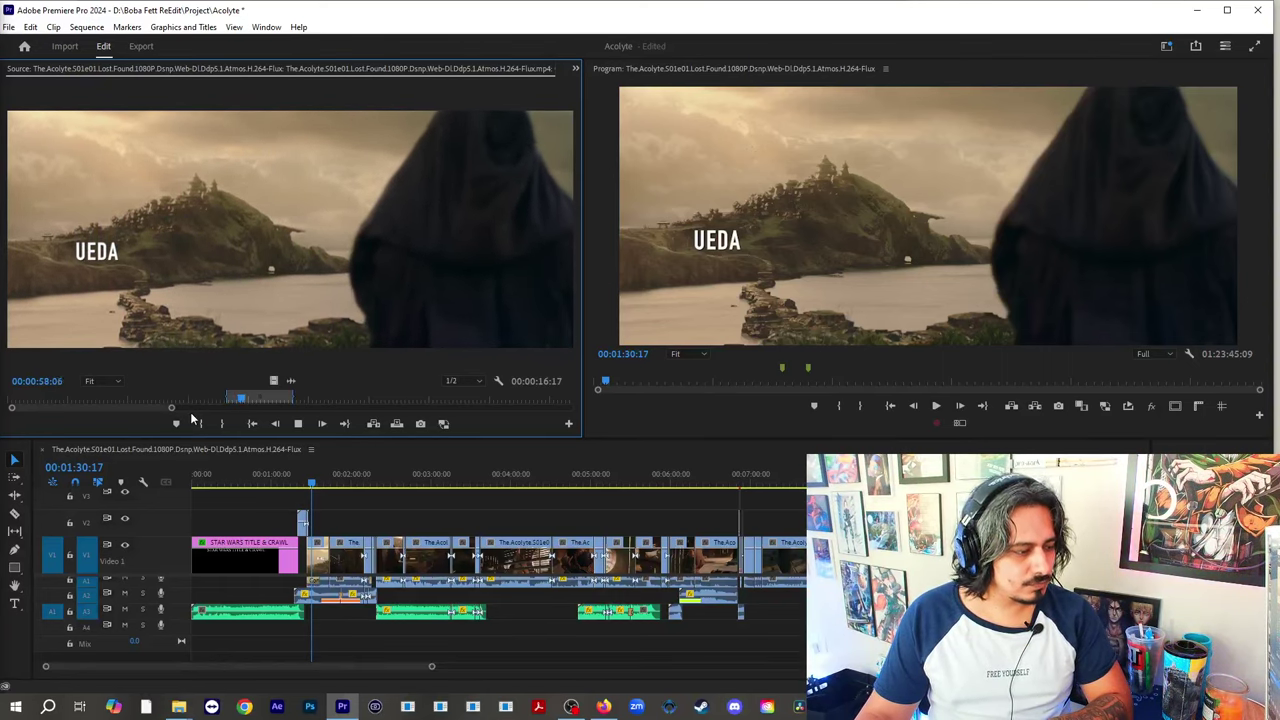
pyautogui.press('space')
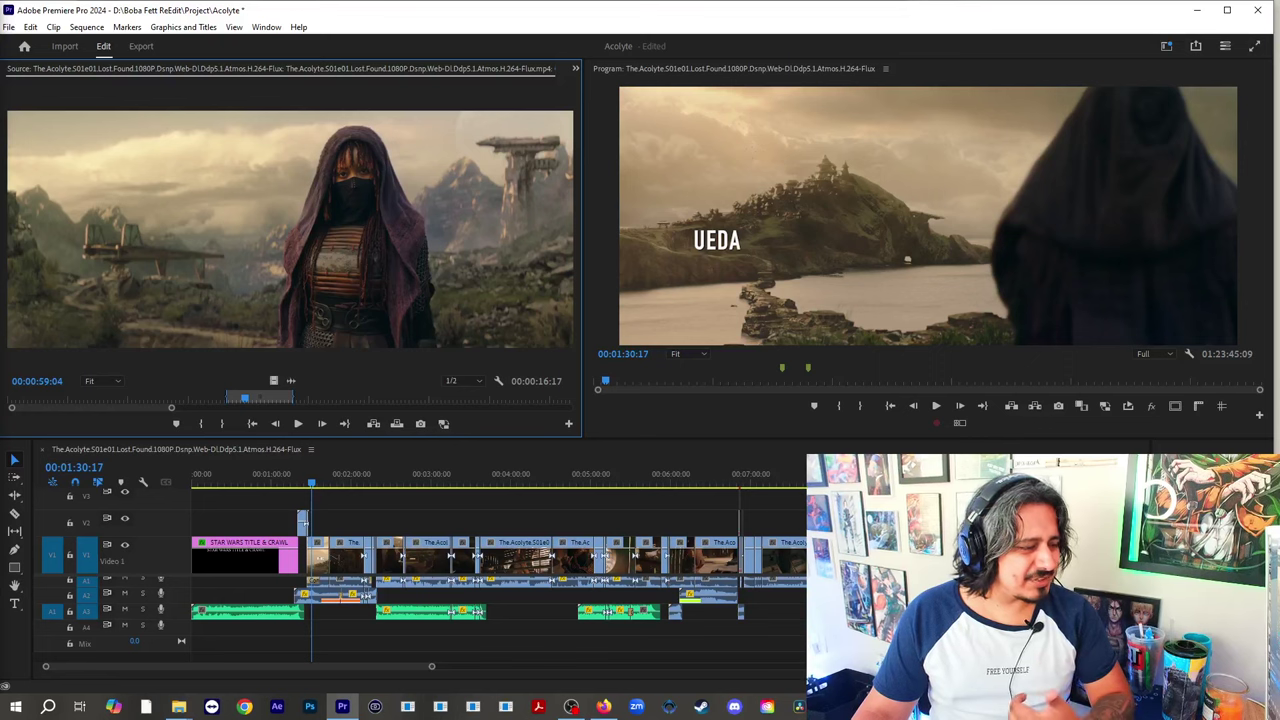
# - Play the source footage on past the marked range, pausing along the way, up to the red-eyed hooded alien shot at 00:01:23:17
pyautogui.click(571, 707)
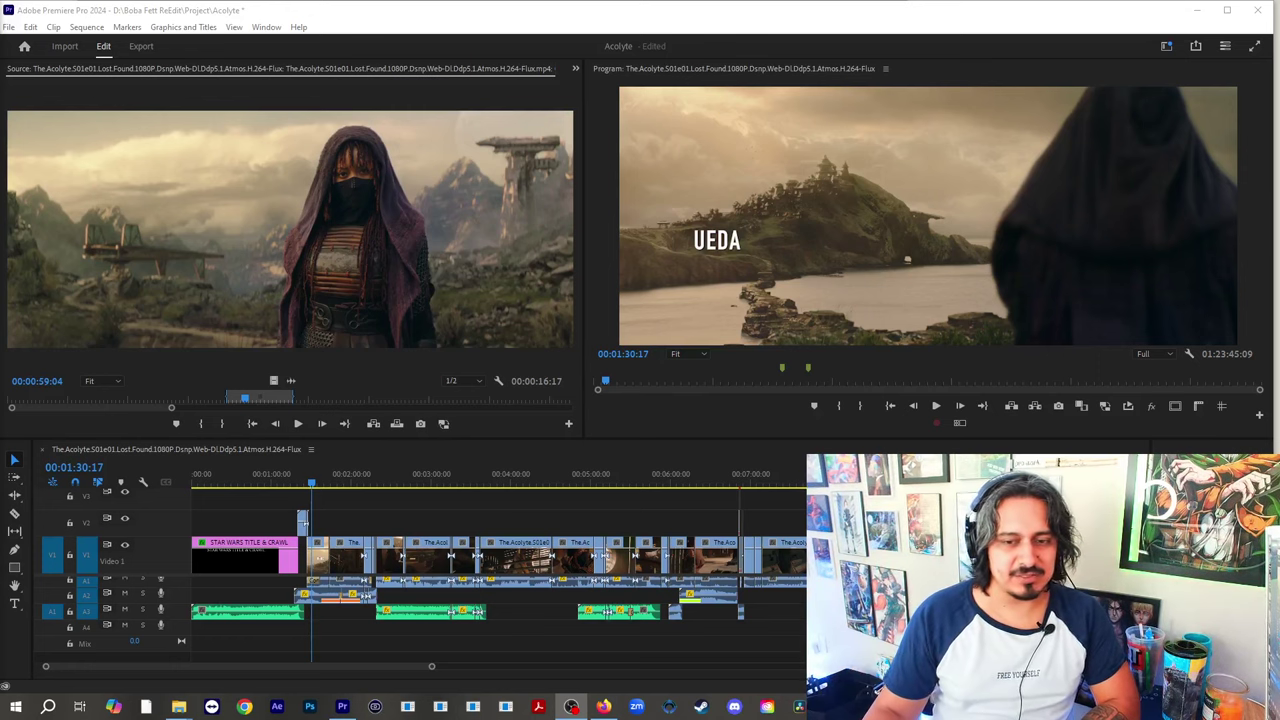
pyautogui.click(149, 426)
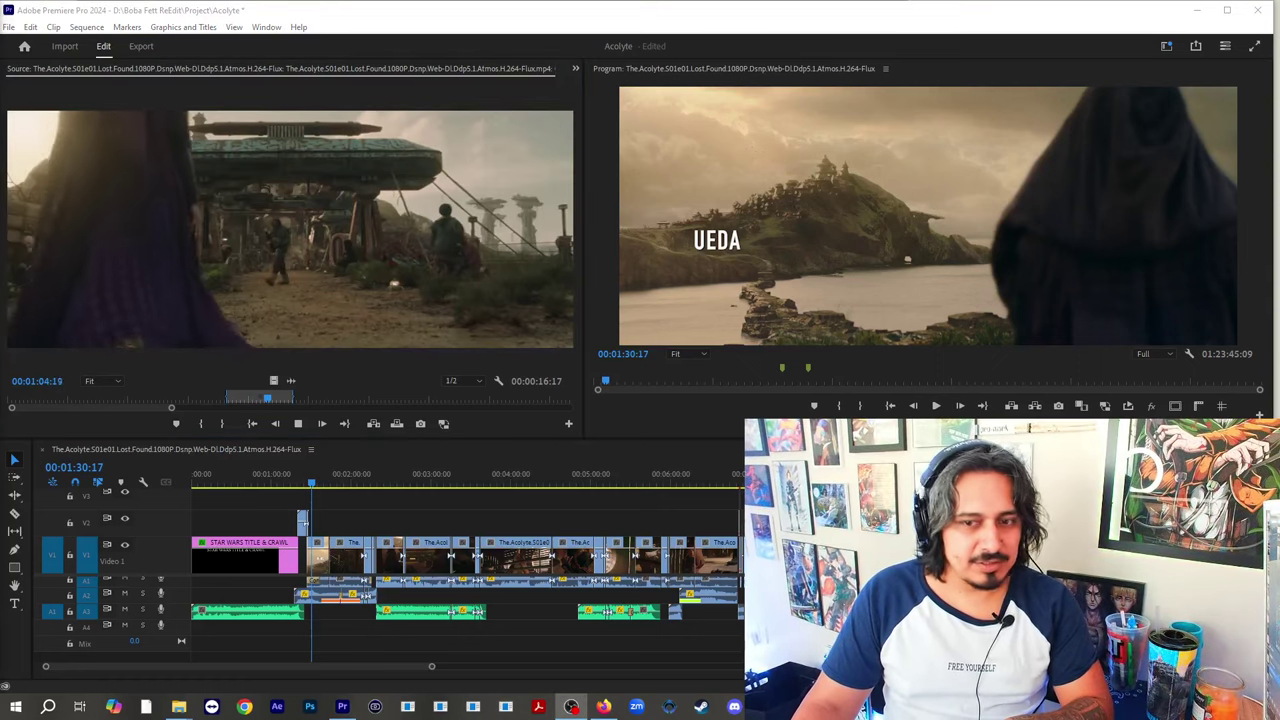
pyautogui.click(478, 421)
pyautogui.press('space')
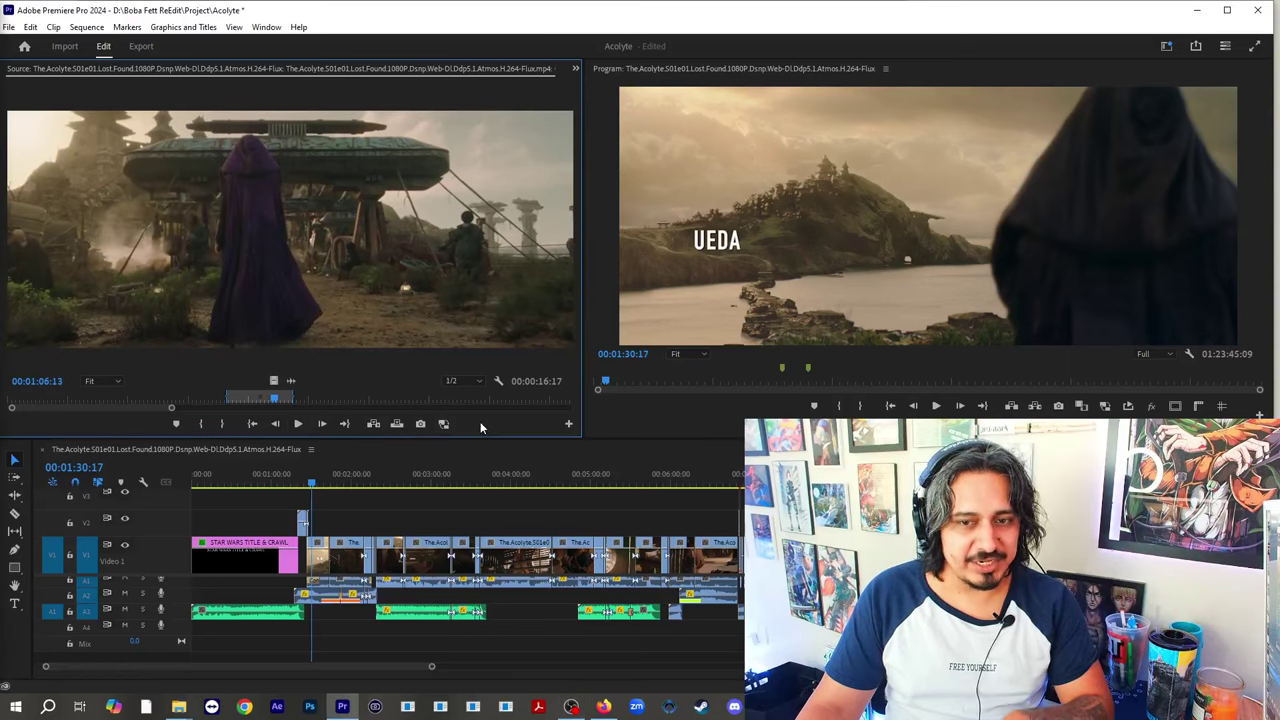
pyautogui.press('space')
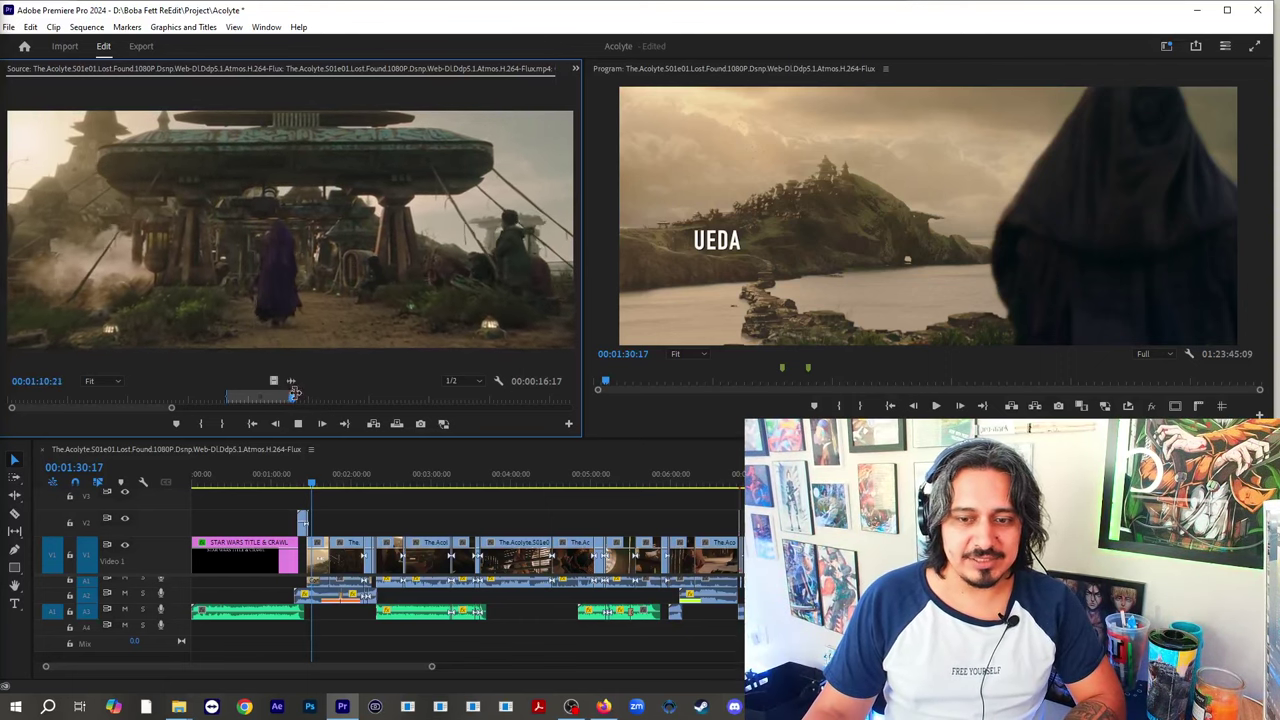
pyautogui.press('space')
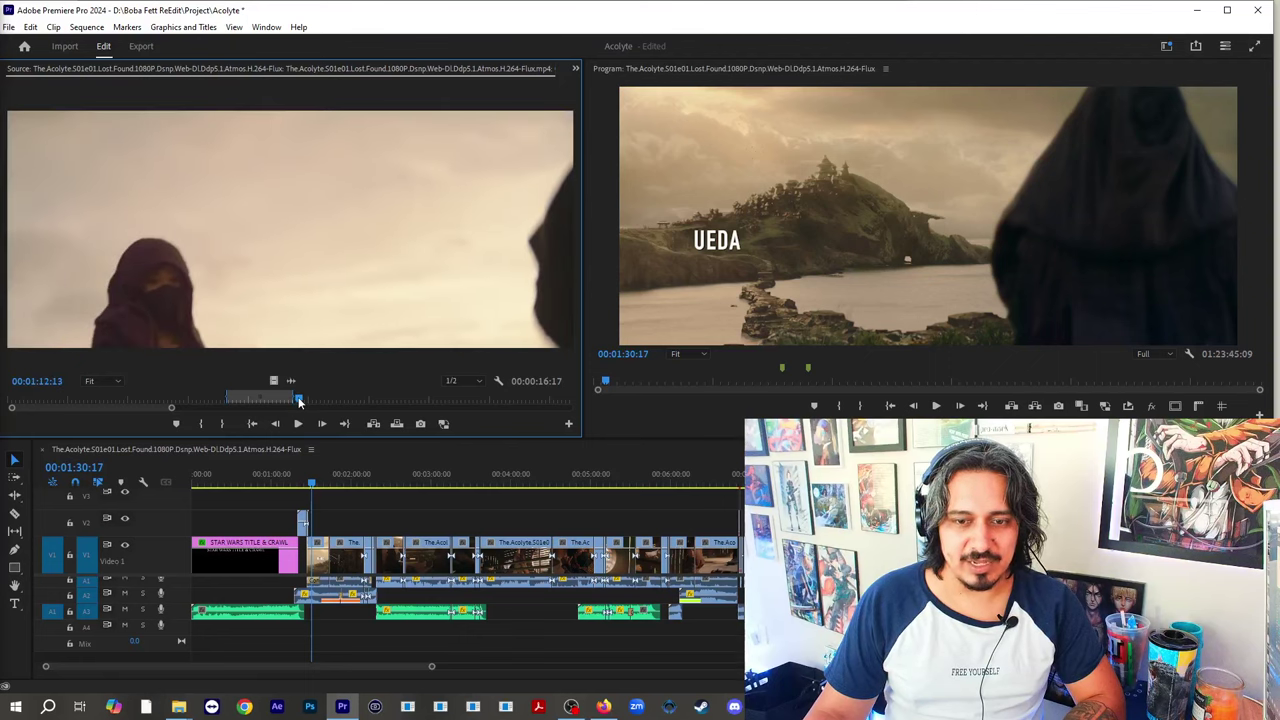
pyautogui.press('space')
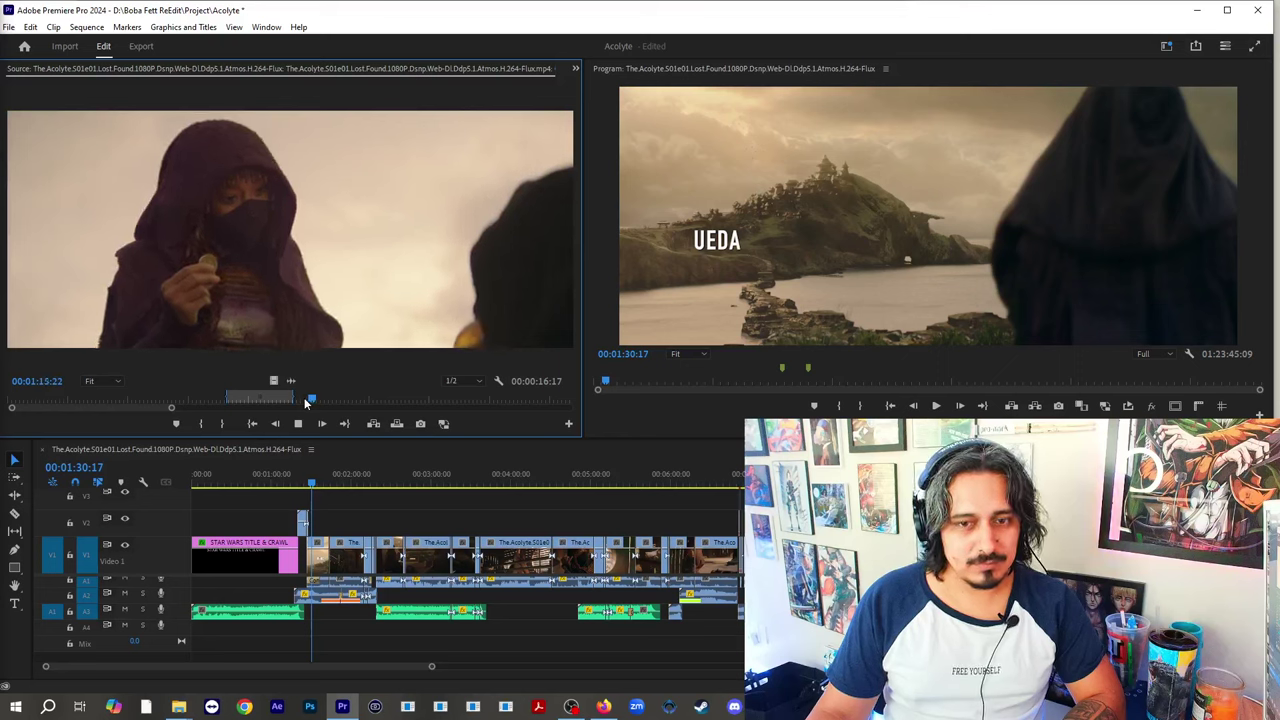
pyautogui.press('space')
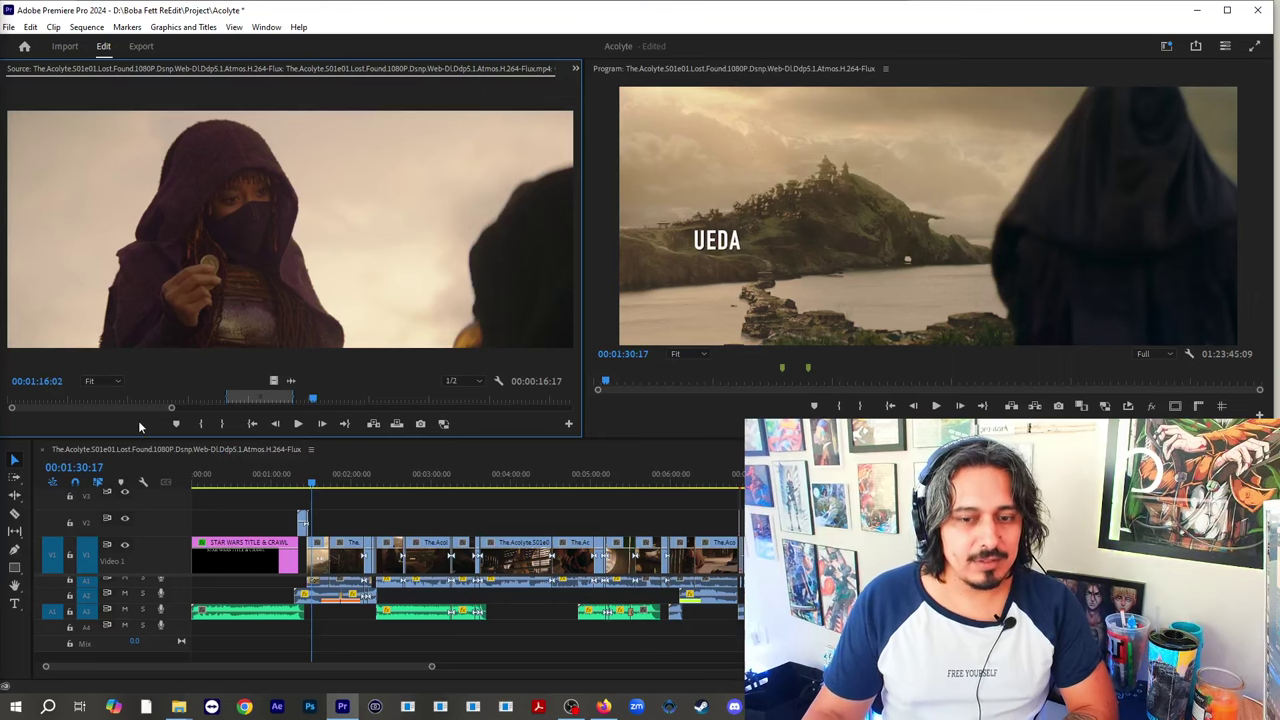
pyautogui.press('space')
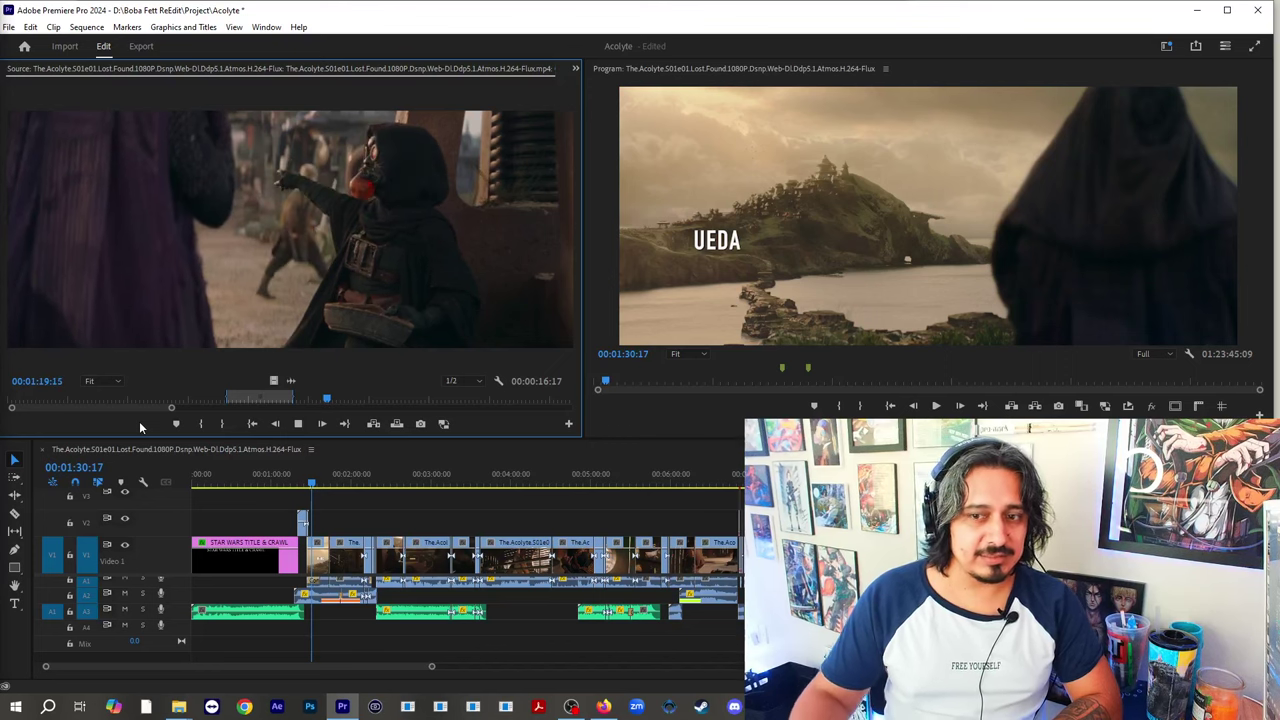
pyautogui.press('space')
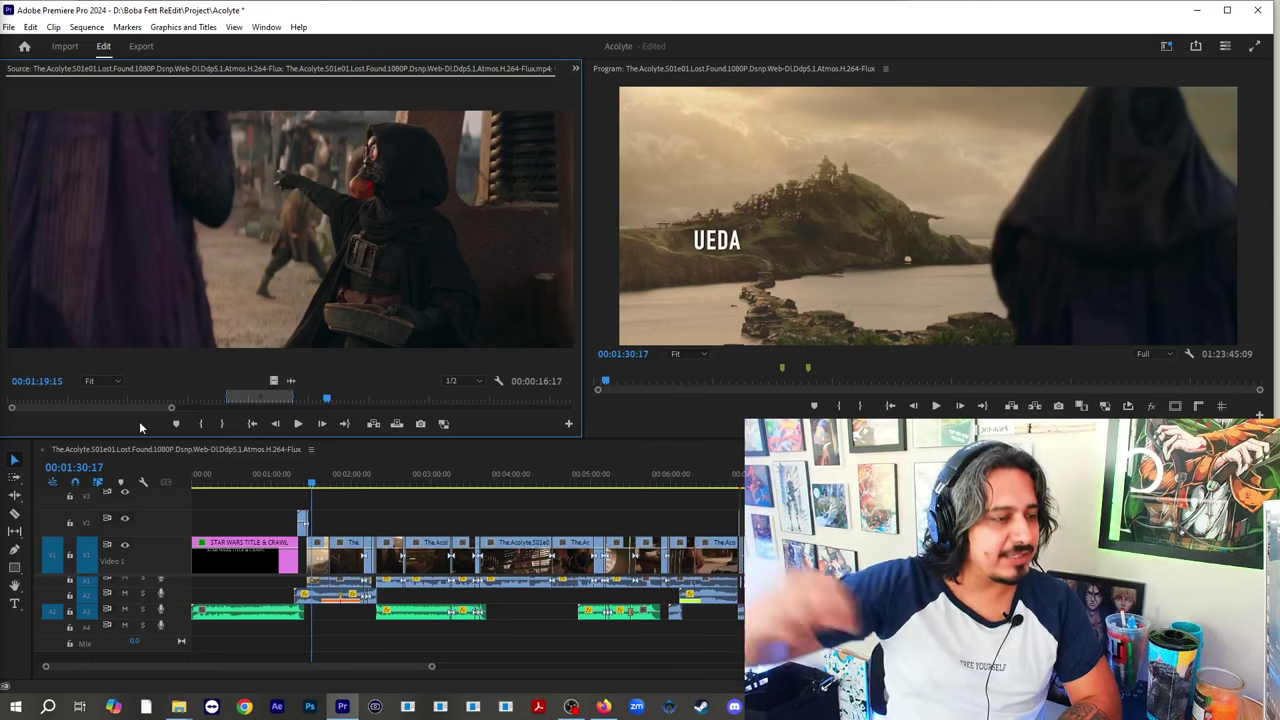
pyautogui.press('space')
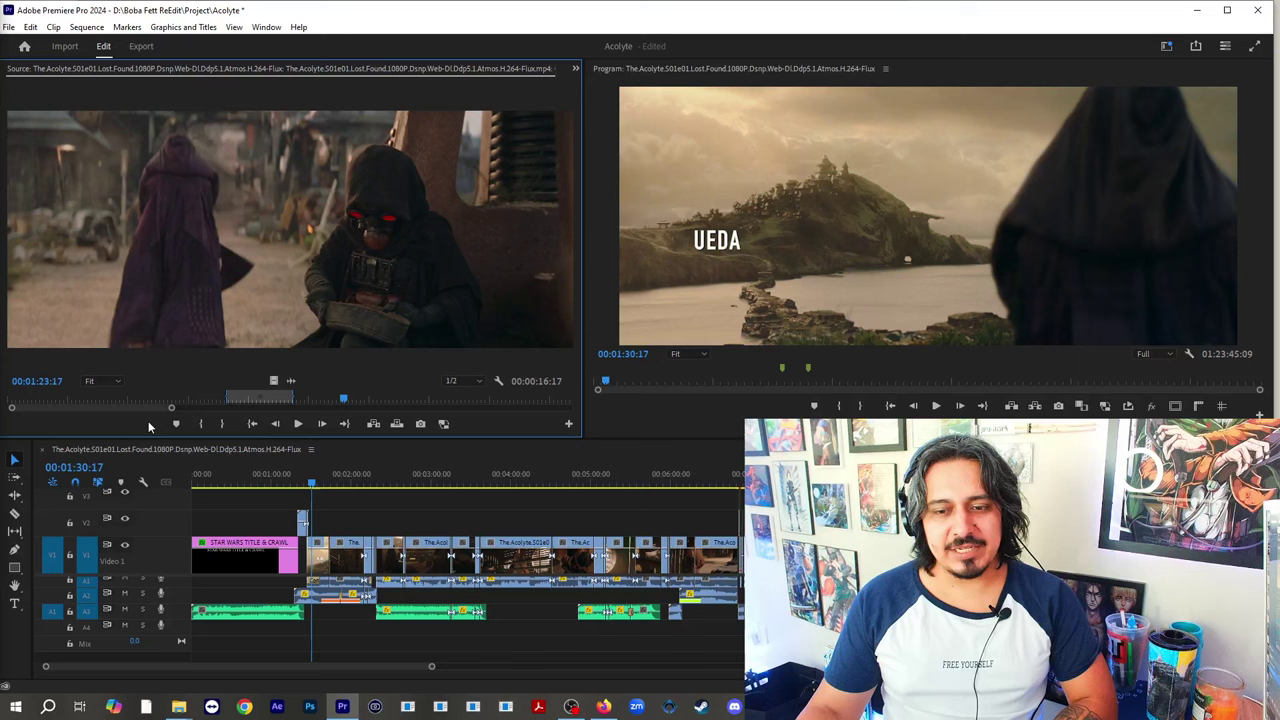
# - Open the videoplayback (2).mp4 audio clip near the end of the title crawl as source and check its waveform up to 00:00:14:05
pyautogui.click(344, 500)
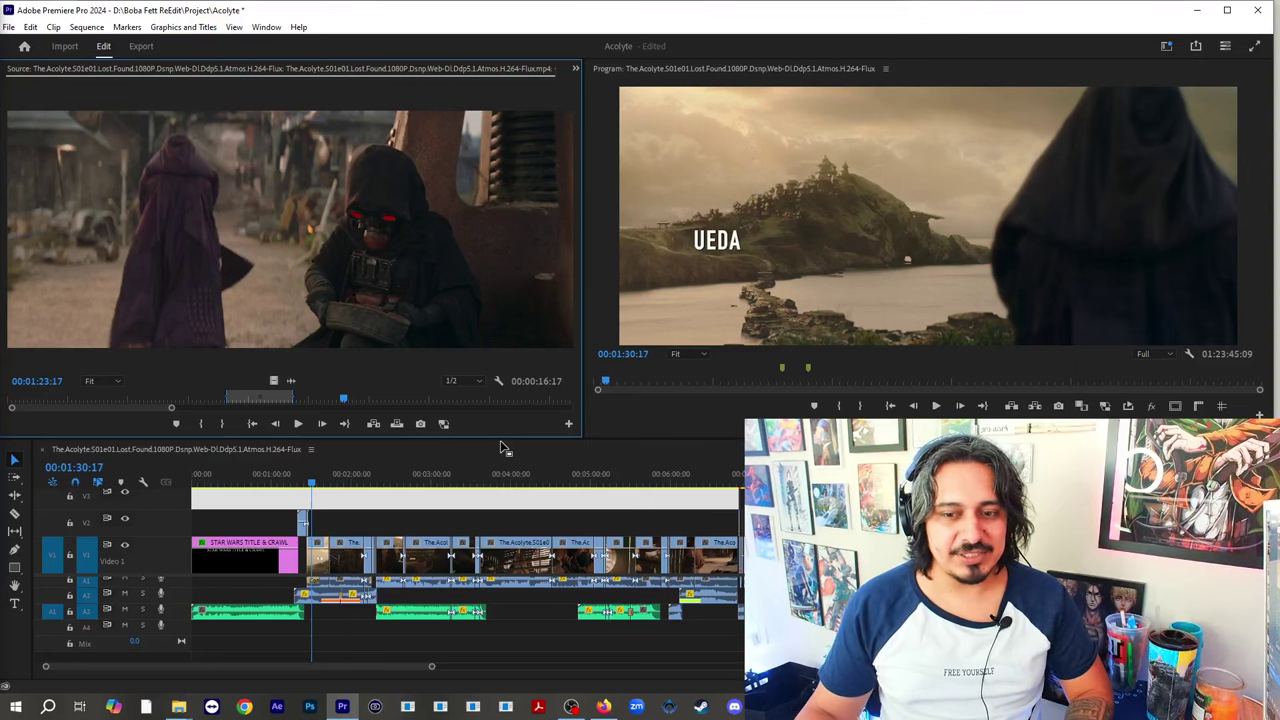
pyautogui.click(427, 496)
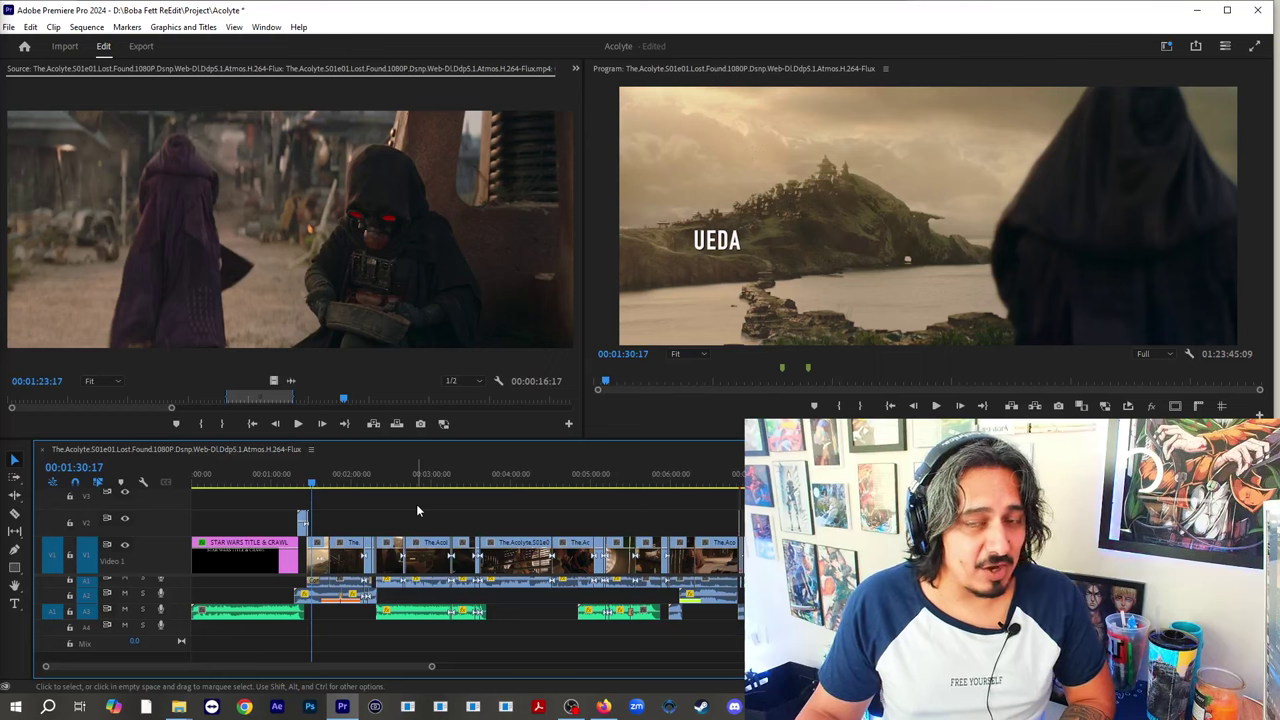
pyautogui.scroll(4, 428, 532)
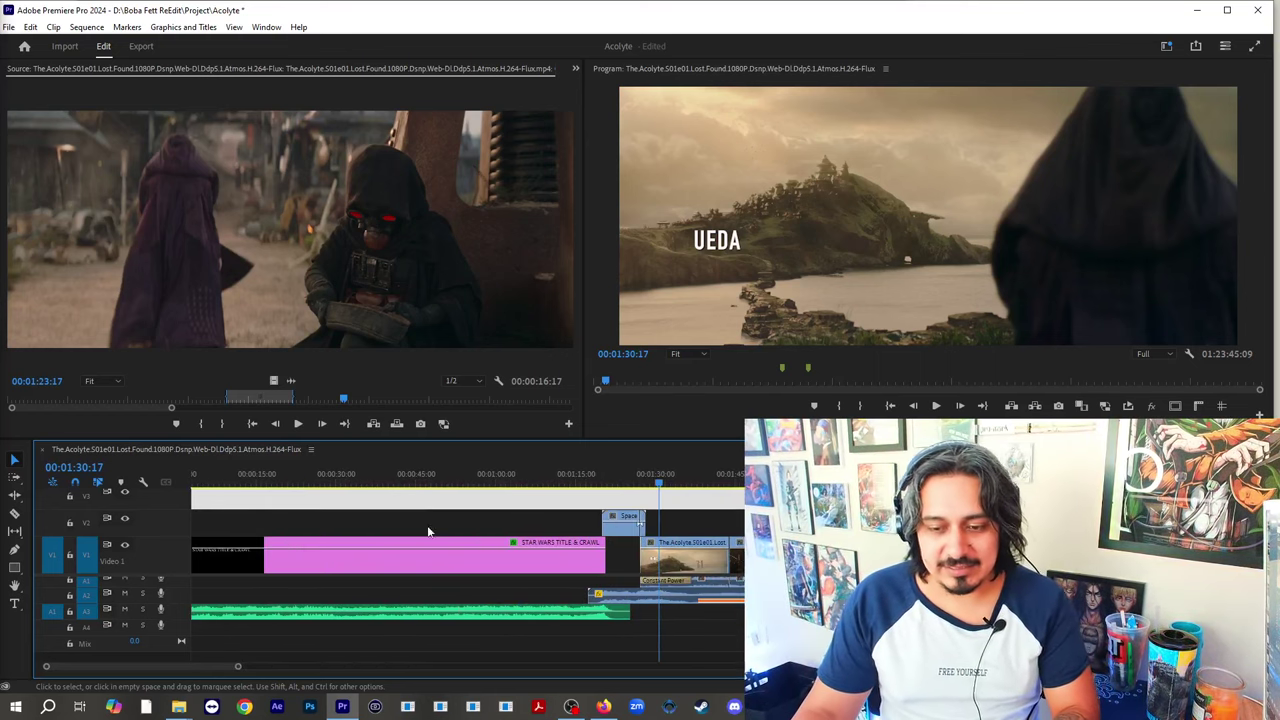
pyautogui.scroll(1, 664, 638)
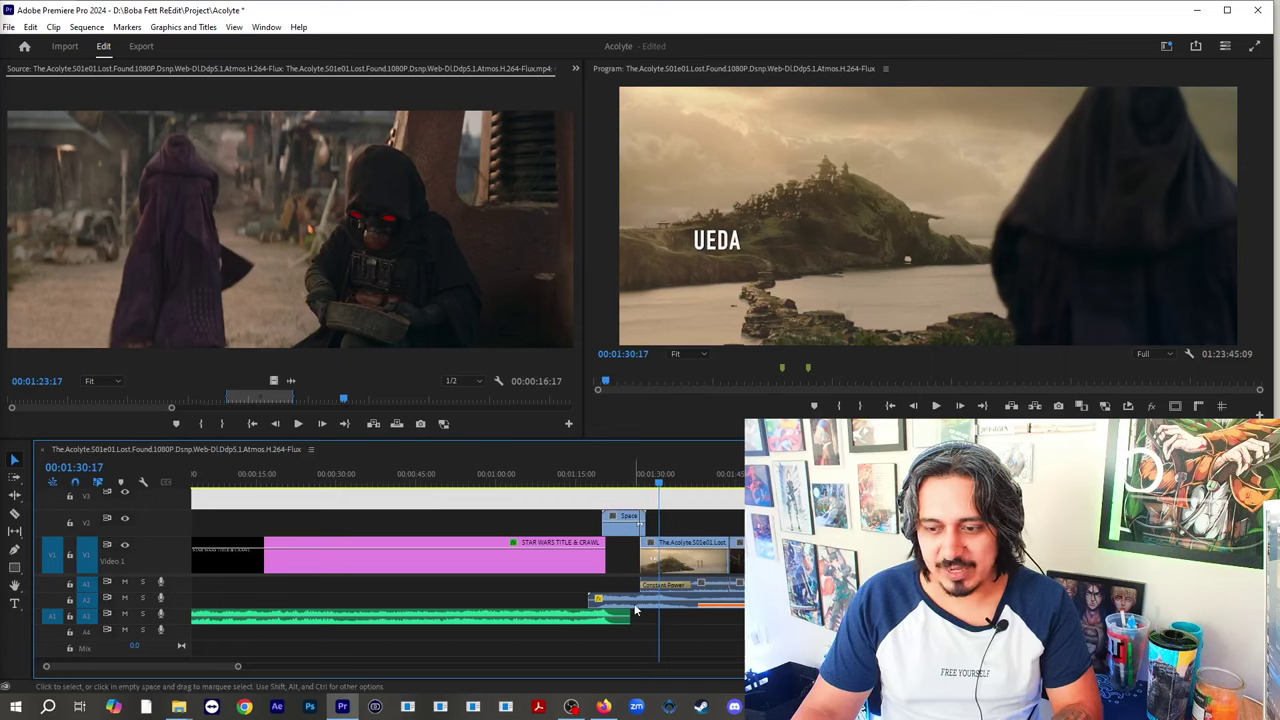
pyautogui.doubleClick(634, 606)
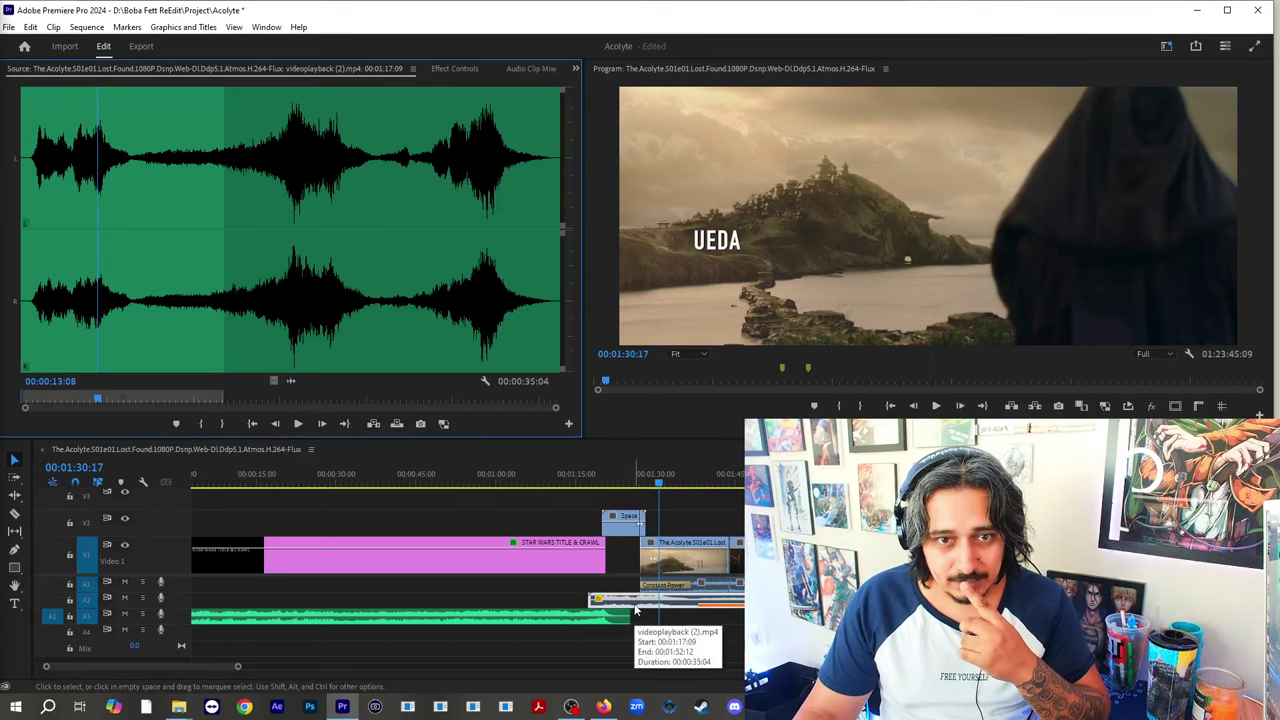
pyautogui.click(64, 404)
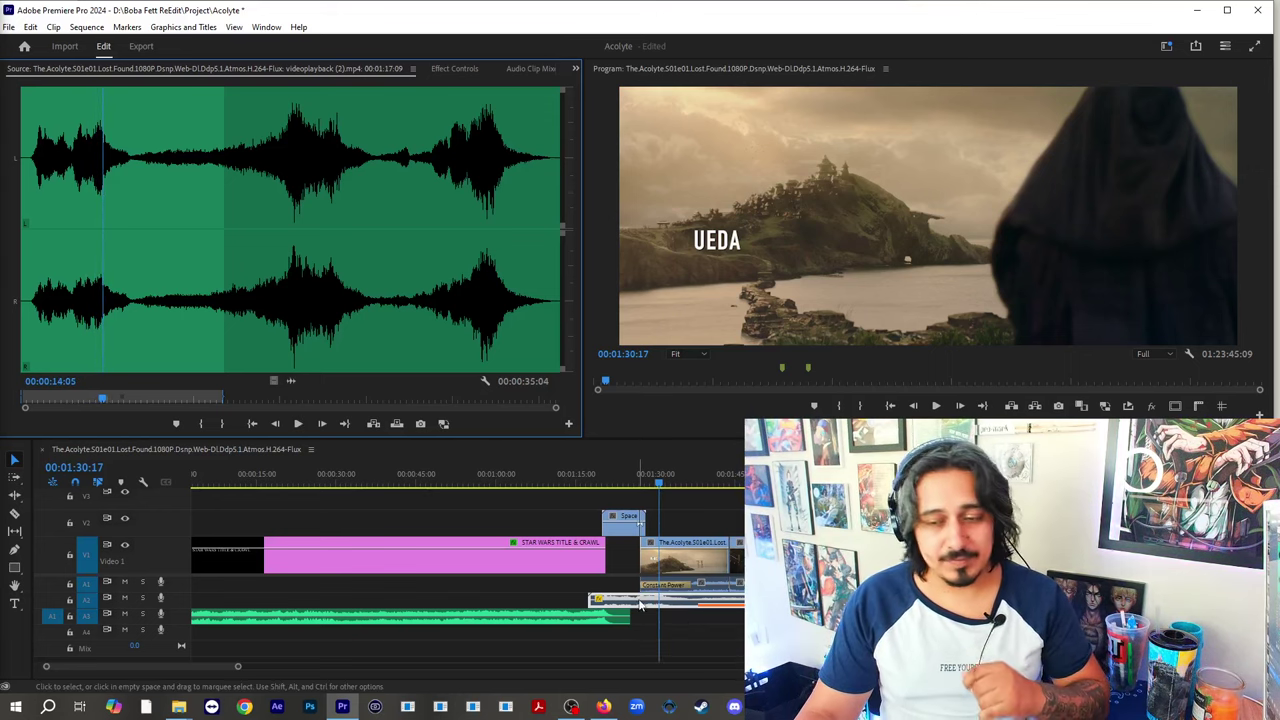
# - Place the sequence playhead at 00:01:27:15 on the space-to-Ueda wipe, then open the Ueda clip's source and scrub it to 00:01:27:11
pyautogui.click(719, 502)
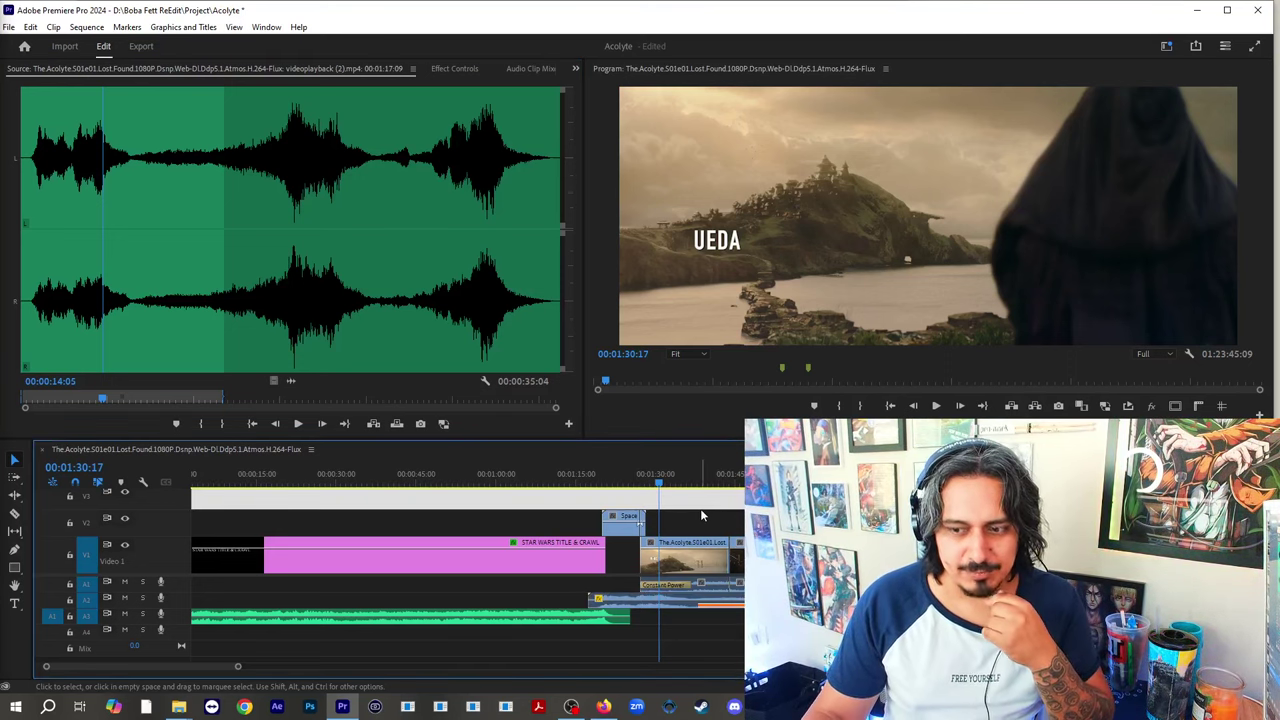
pyautogui.click(645, 482)
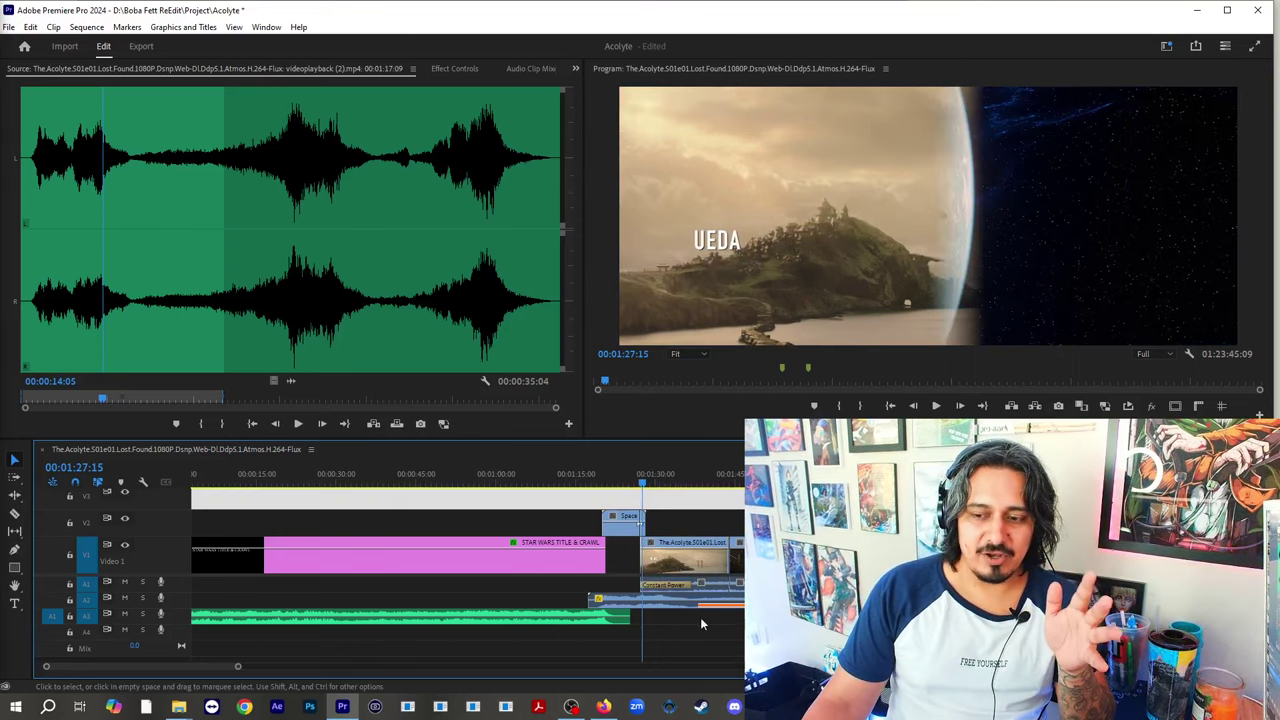
pyautogui.doubleClick(690, 570)
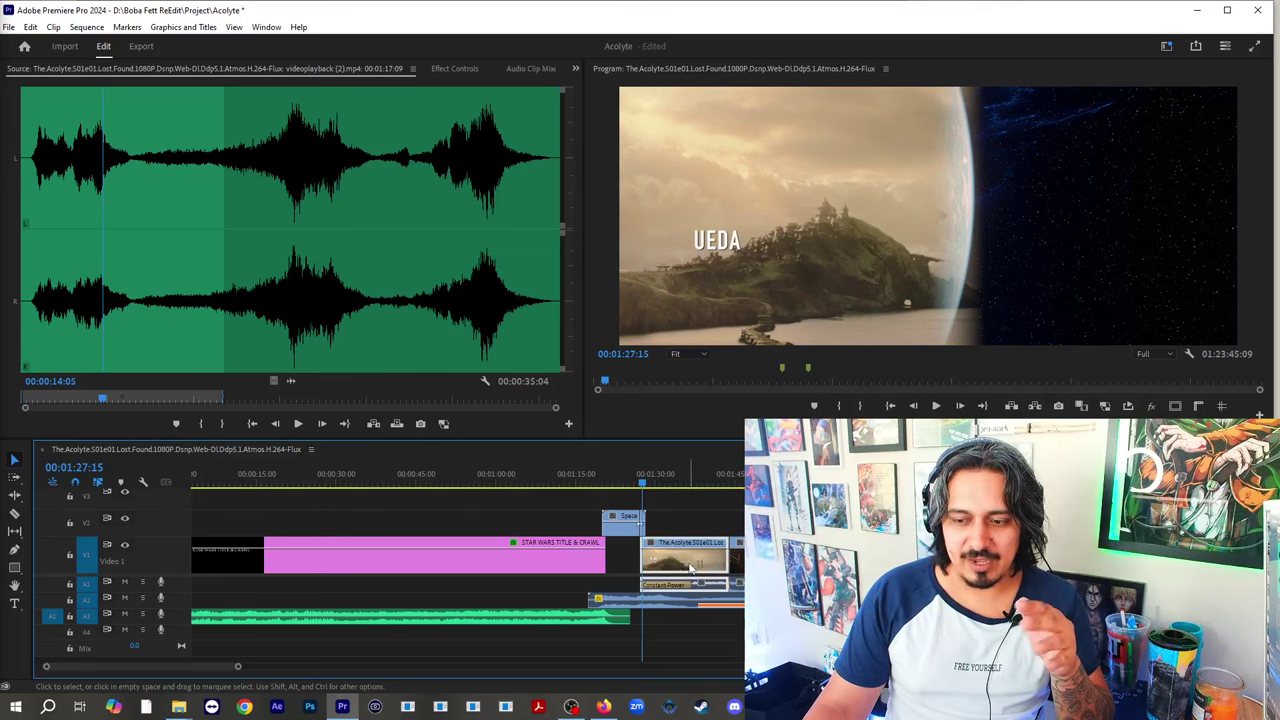
pyautogui.click(263, 402)
pyautogui.moveTo(263, 402); pyautogui.dragTo(330, 400)
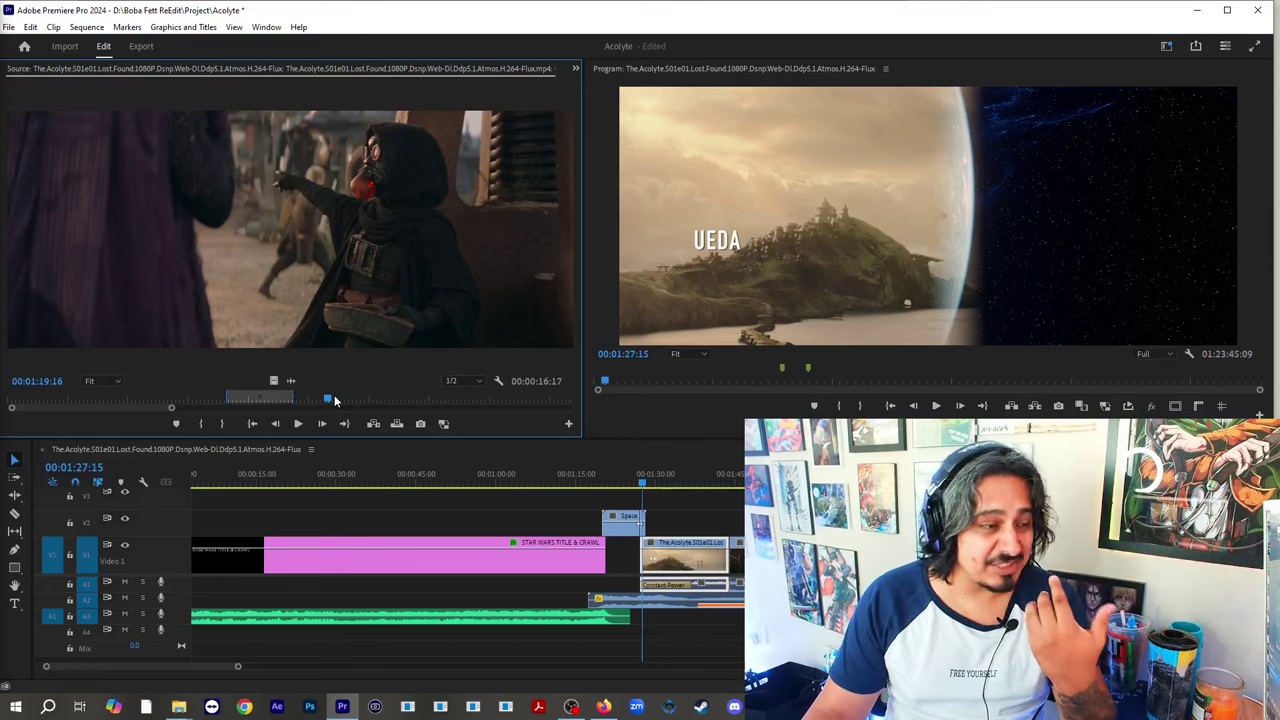
pyautogui.moveTo(335, 400); pyautogui.dragTo(362, 401)
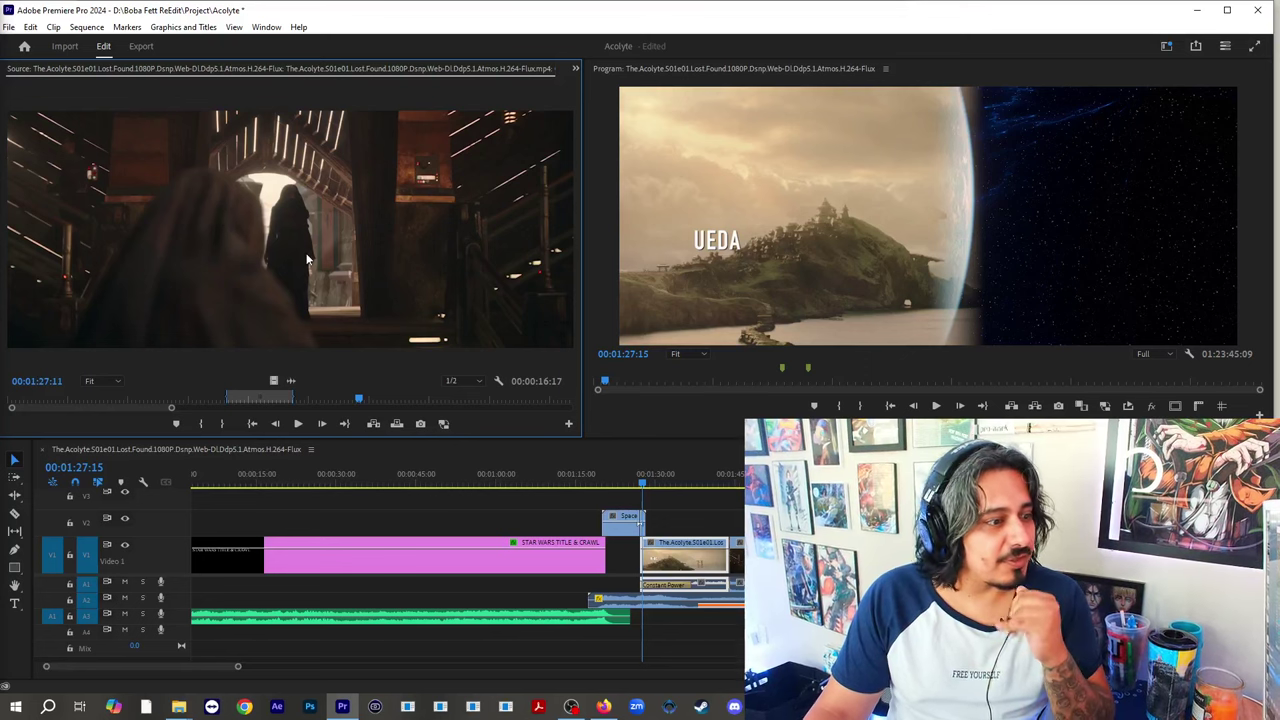
# - Clear the clip selection and play the sequence from the Ueda wipe to the cloaked figure in the tavern doorway at 00:01:46:17
pyautogui.click(707, 507)
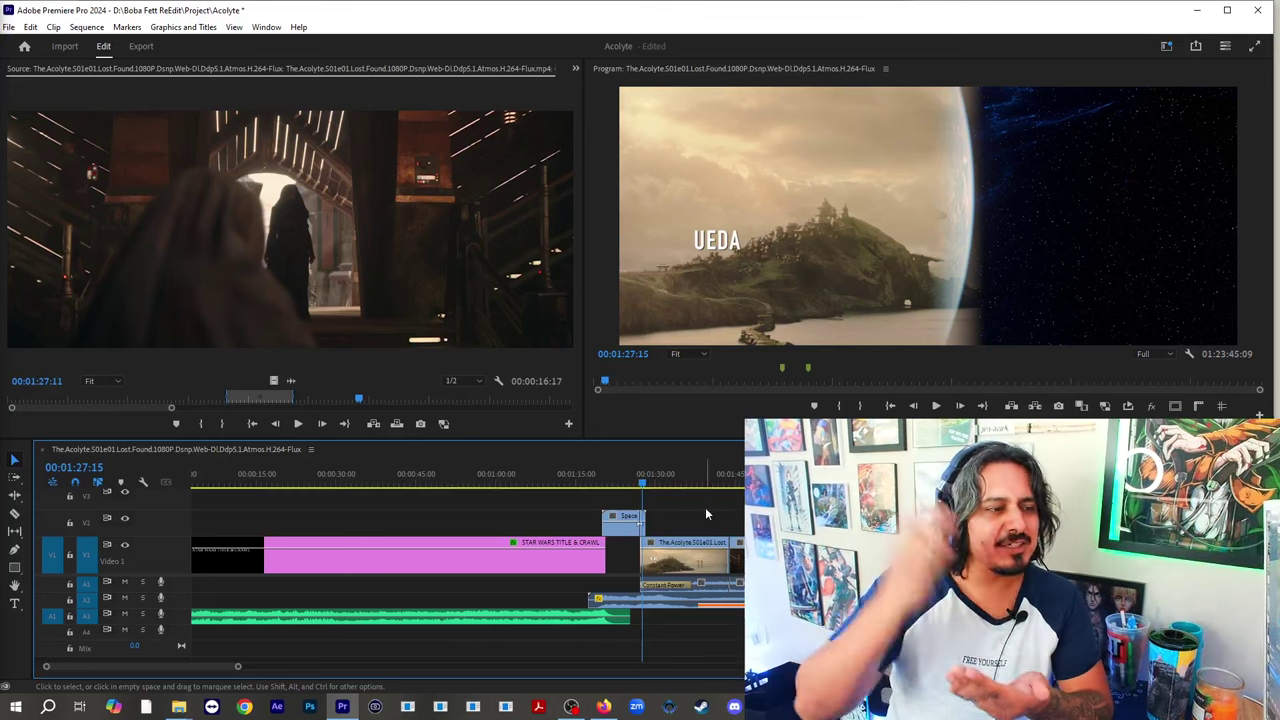
pyautogui.click(684, 514)
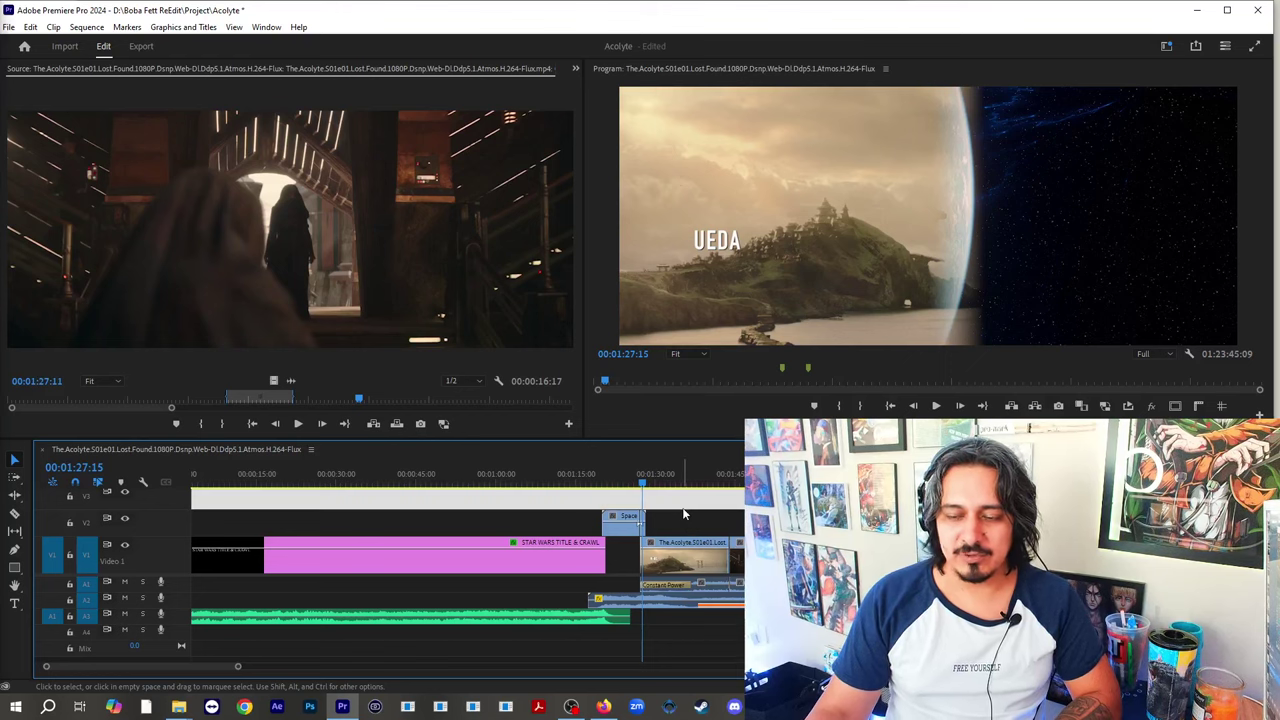
pyautogui.press('space')
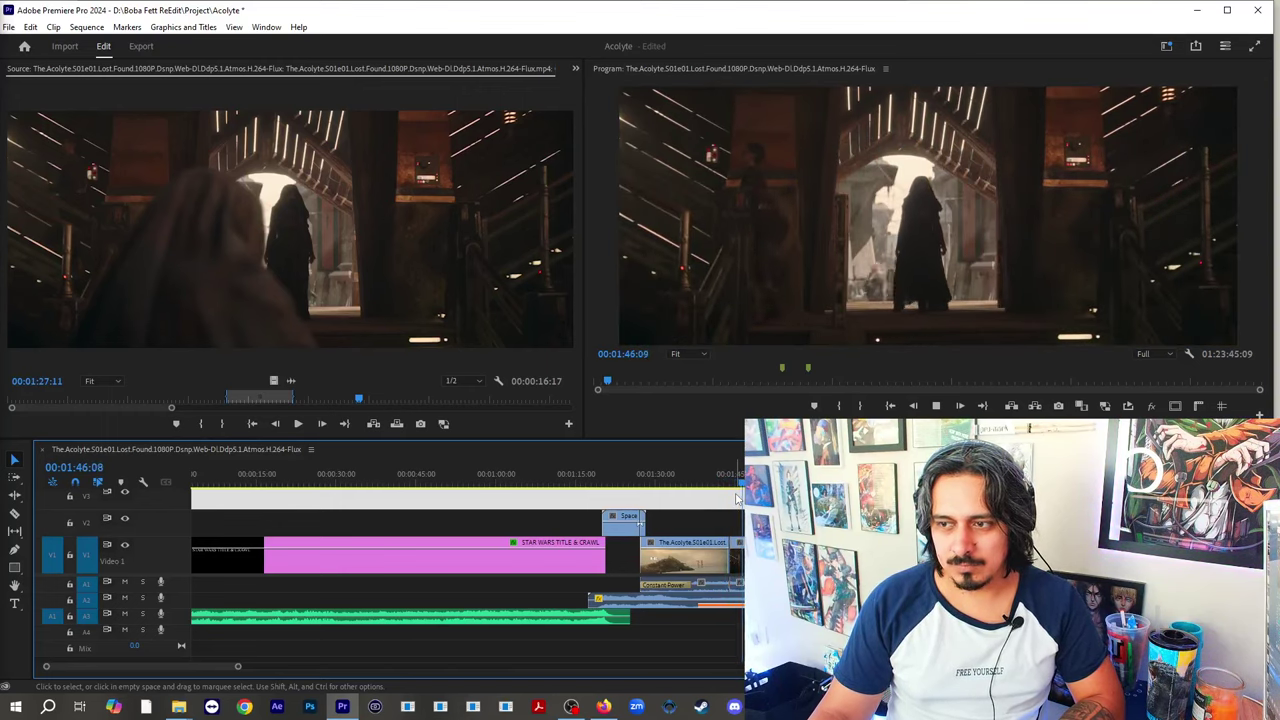
pyautogui.press('space')
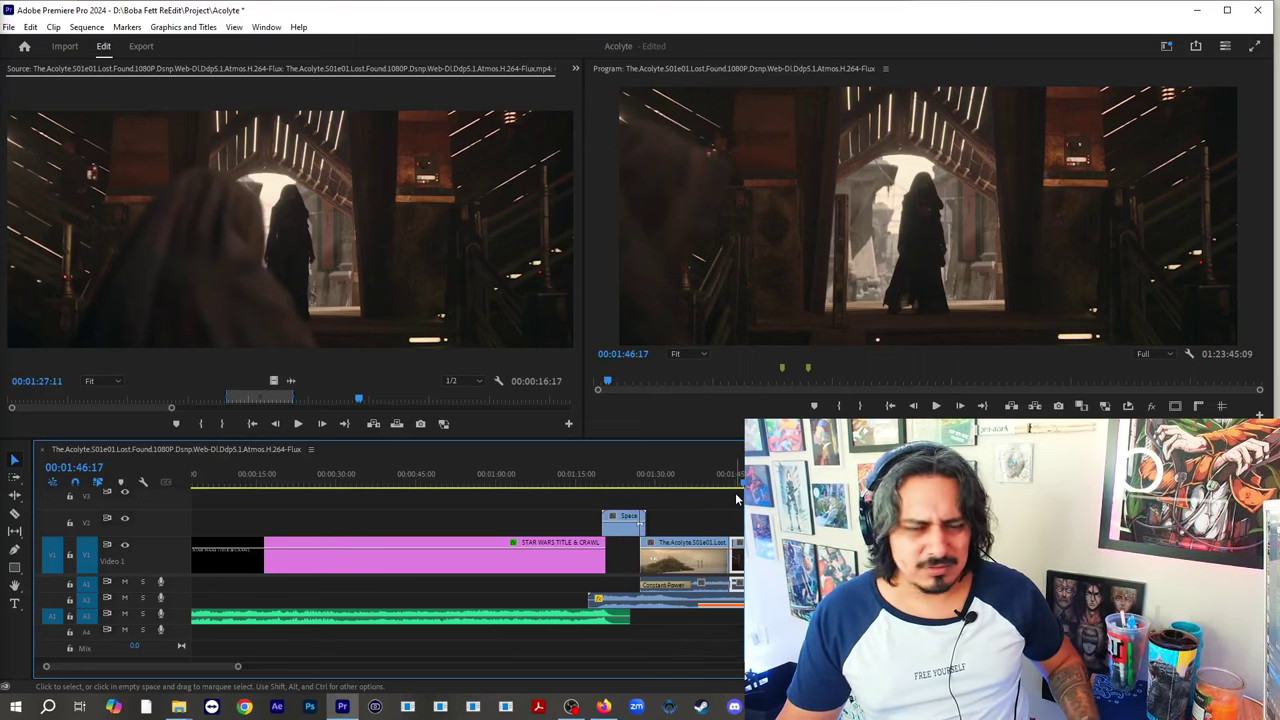
# - Scrub the source footage through the tavern entrance and settle on the cloaked figure's walk-in at 00:01:32:00
pyautogui.click(535, 432)
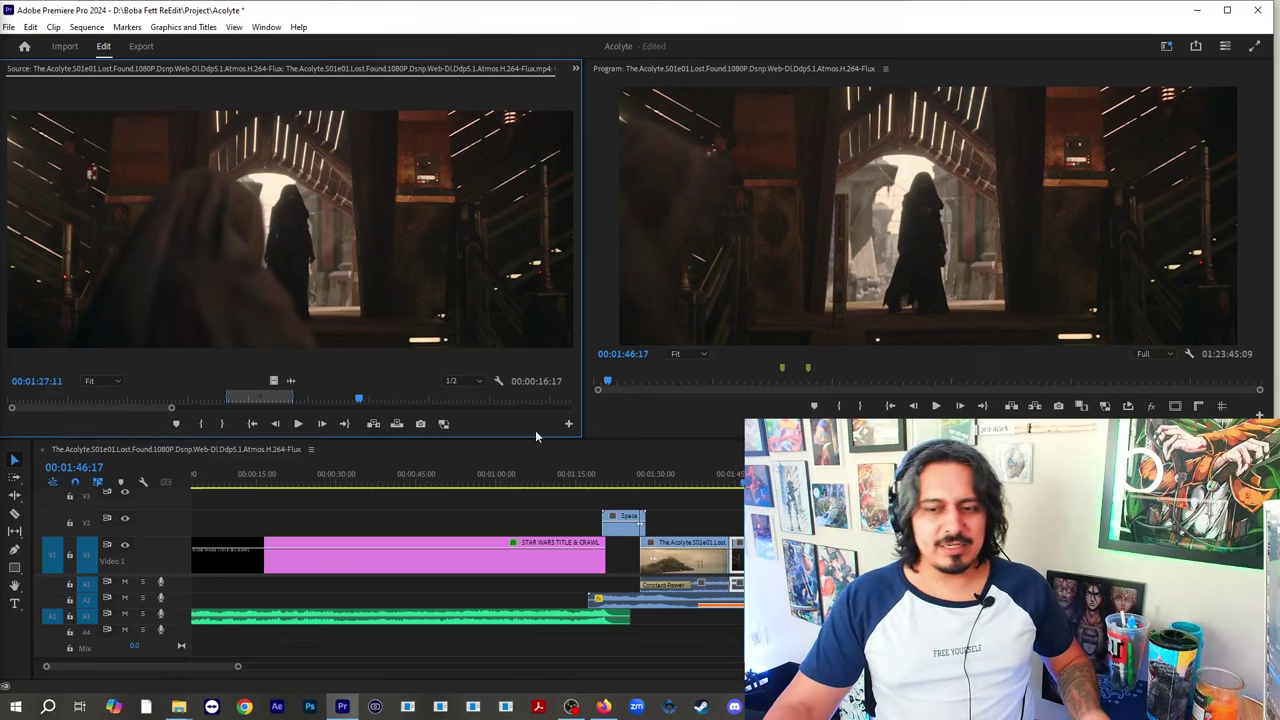
pyautogui.scroll(-2, 509, 411)
pyautogui.scroll(2, 155, 408)
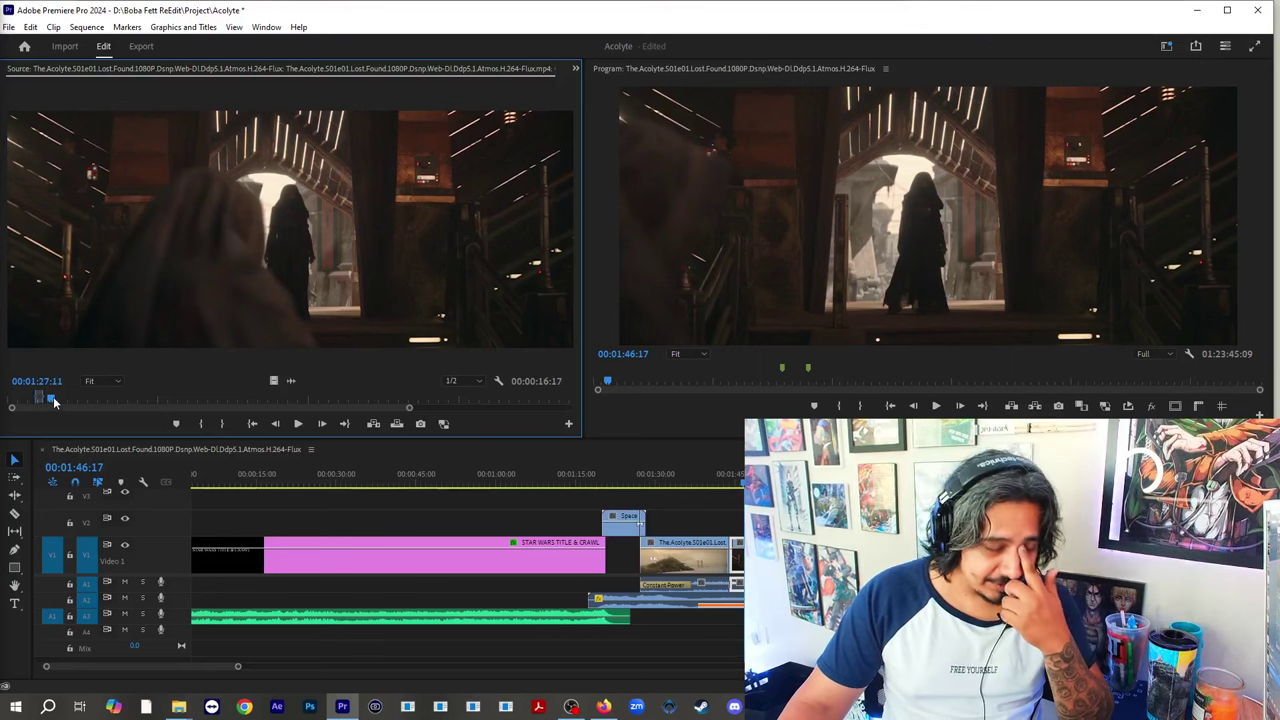
pyautogui.moveTo(54, 401); pyautogui.dragTo(59, 401)
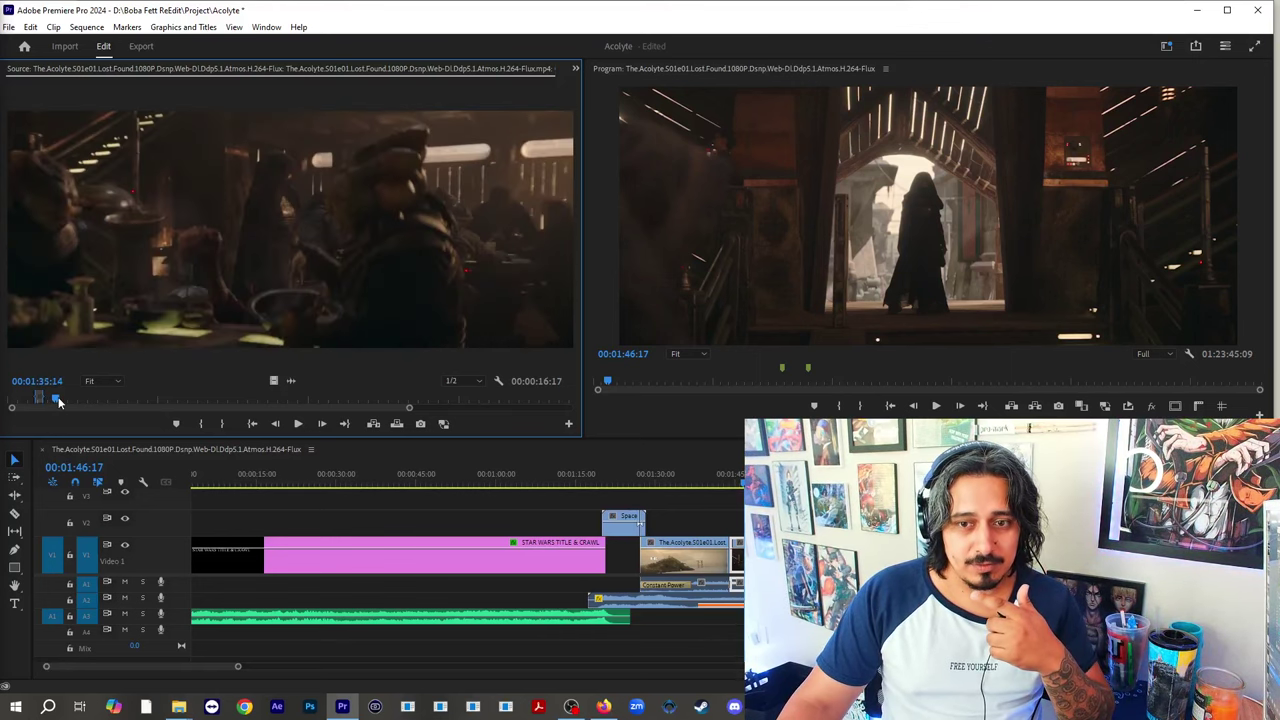
pyautogui.scroll(-2, 74, 402)
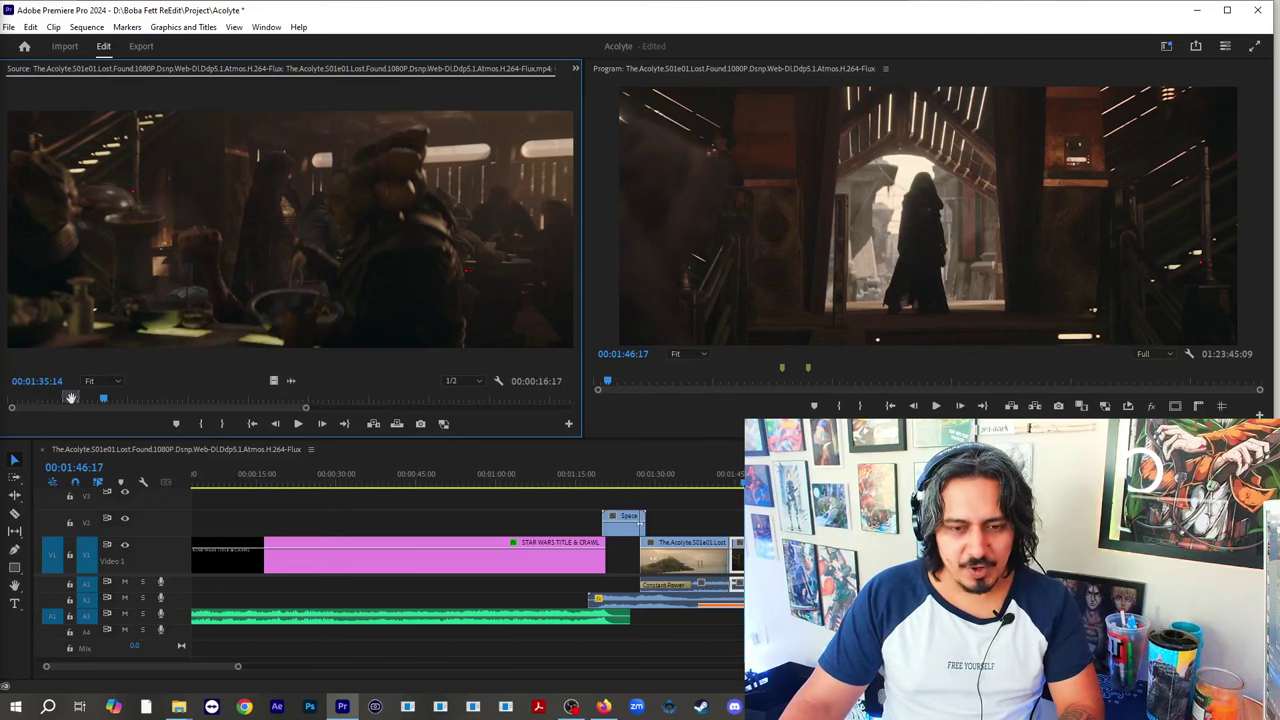
pyautogui.moveTo(285, 402); pyautogui.dragTo(278, 400)
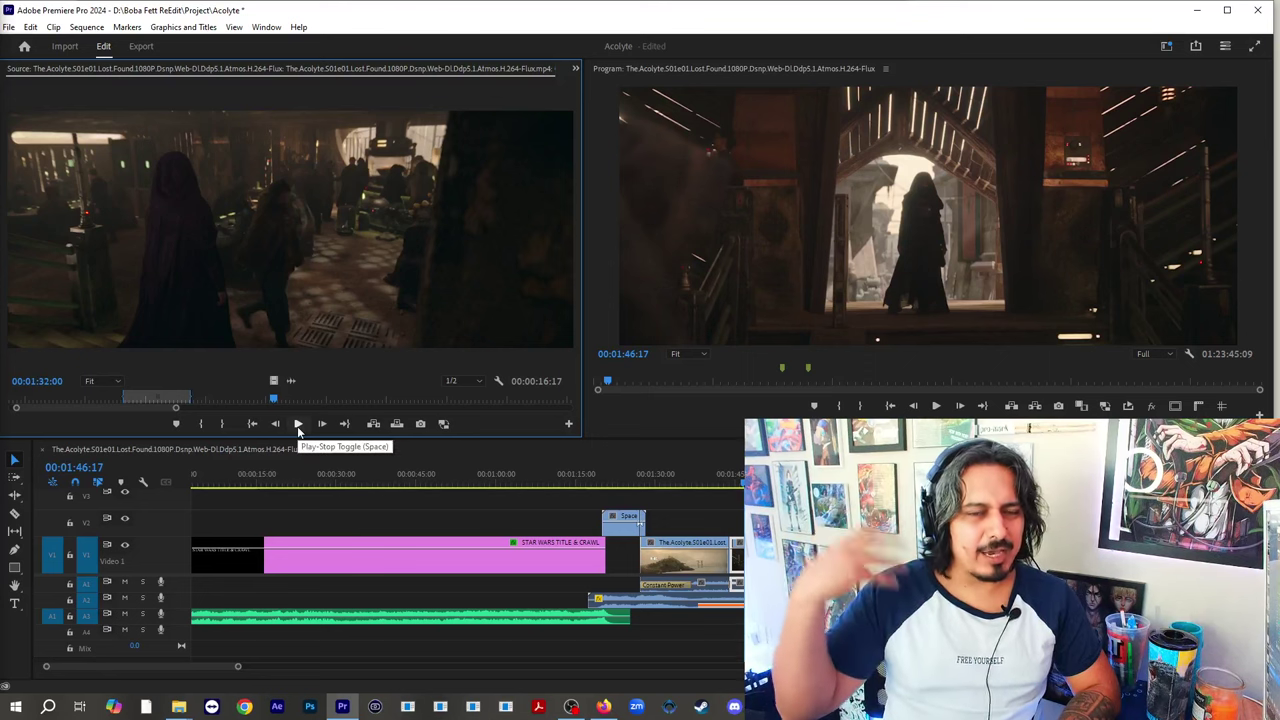
# - Play the source footage from 00:01:32:00 through the tavern walk to the masked woman shot at 00:01:52:04
pyautogui.click(298, 426)
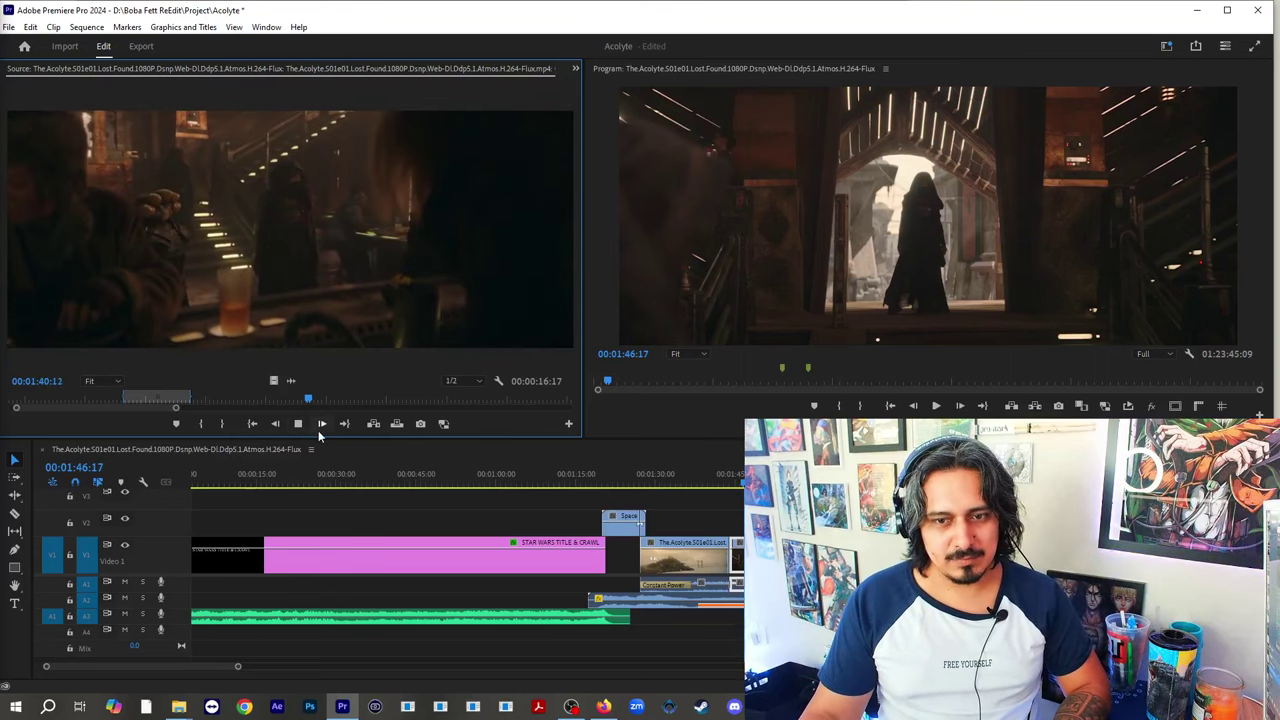
pyautogui.moveTo(353, 396); pyautogui.dragTo(336, 396)
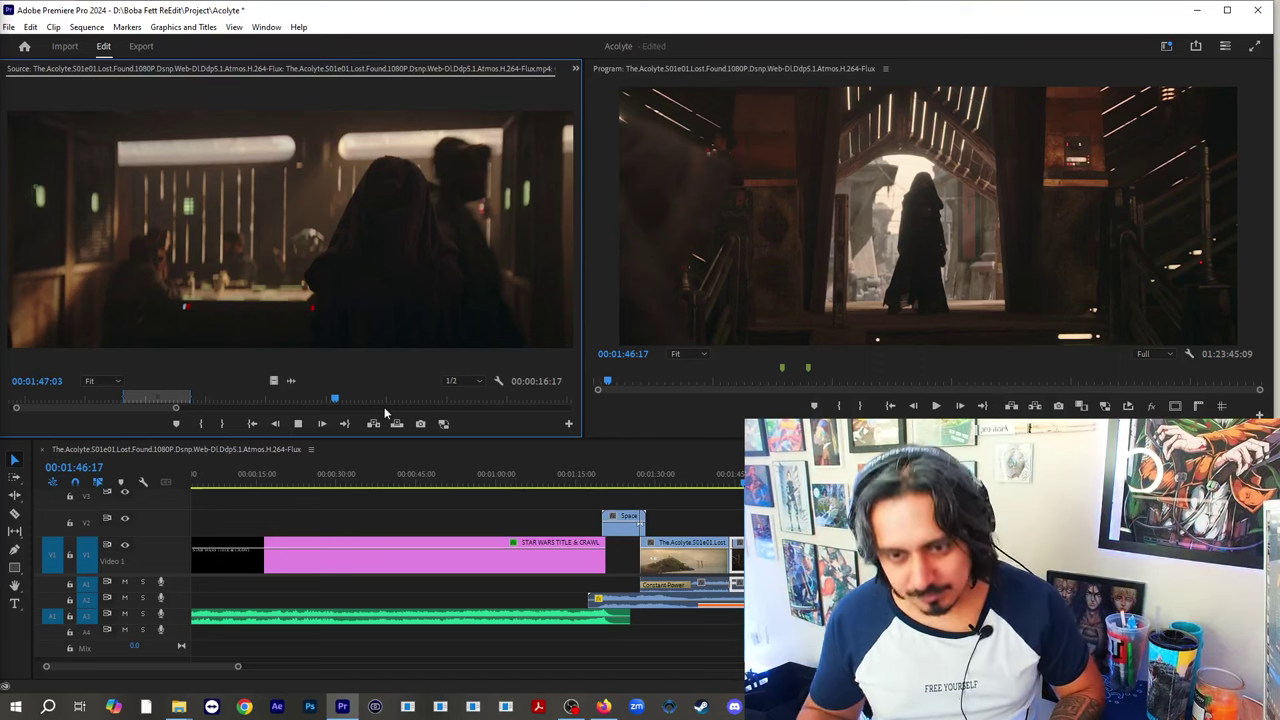
pyautogui.press('space')
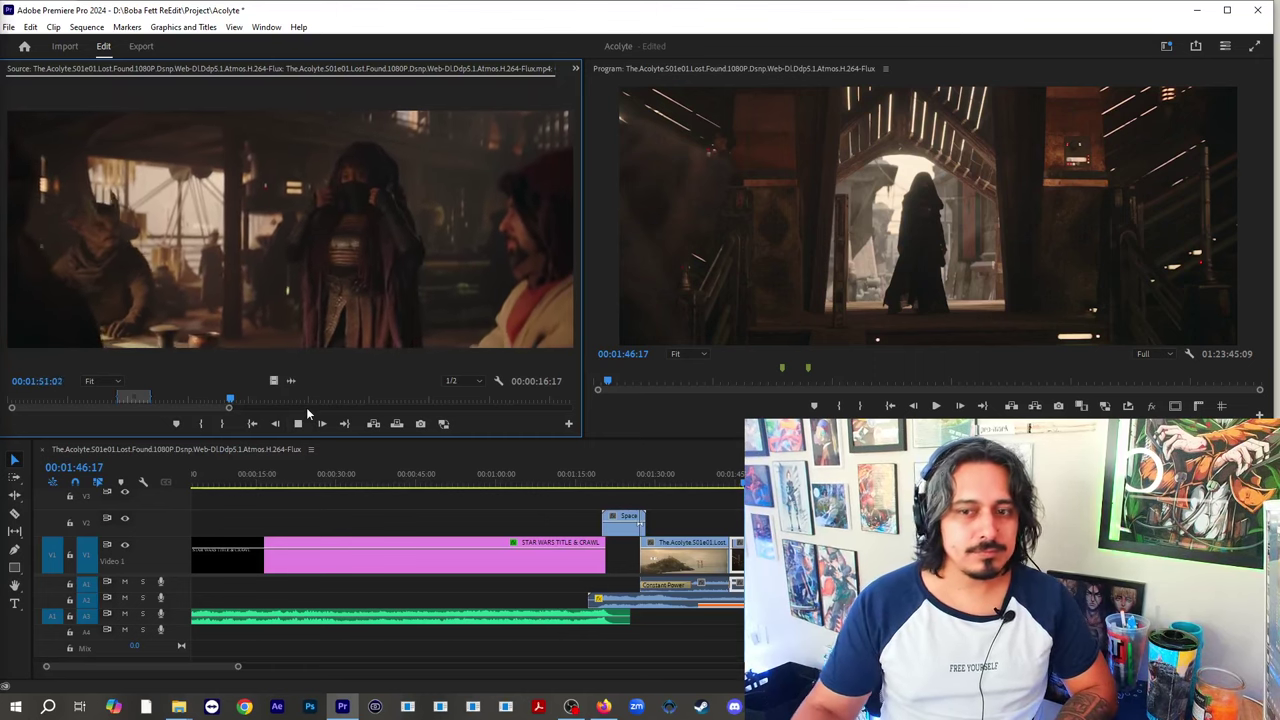
pyautogui.press('space')
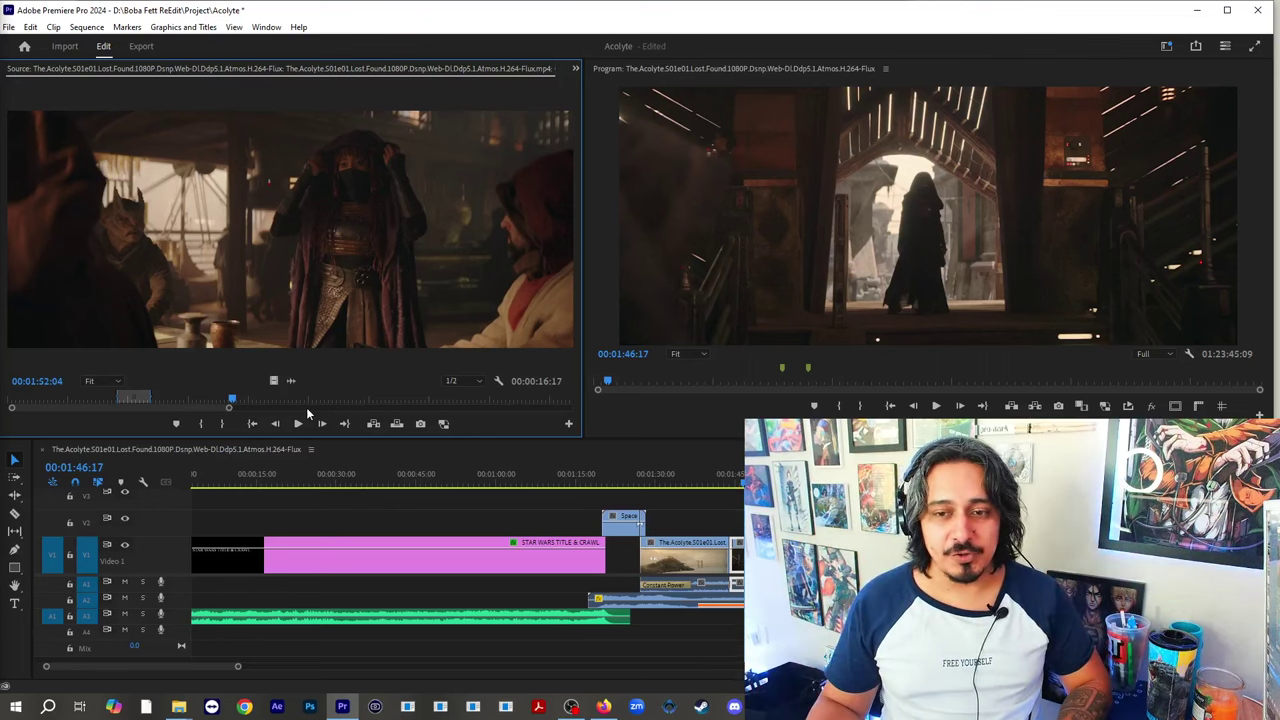
# - Play the source footage on to the masked woman's outstretched arm at 00:02:02:03, pausing on the brown-hooded woman's shots
pyautogui.press('space')
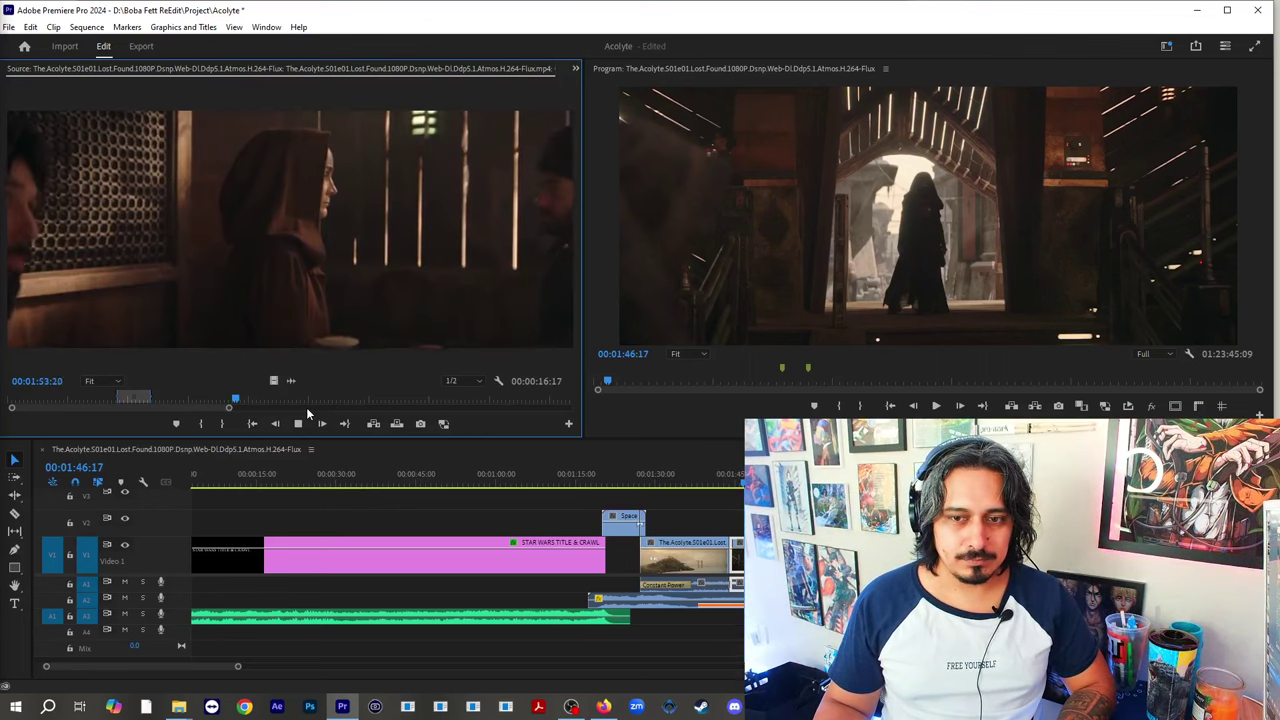
pyautogui.press('space')
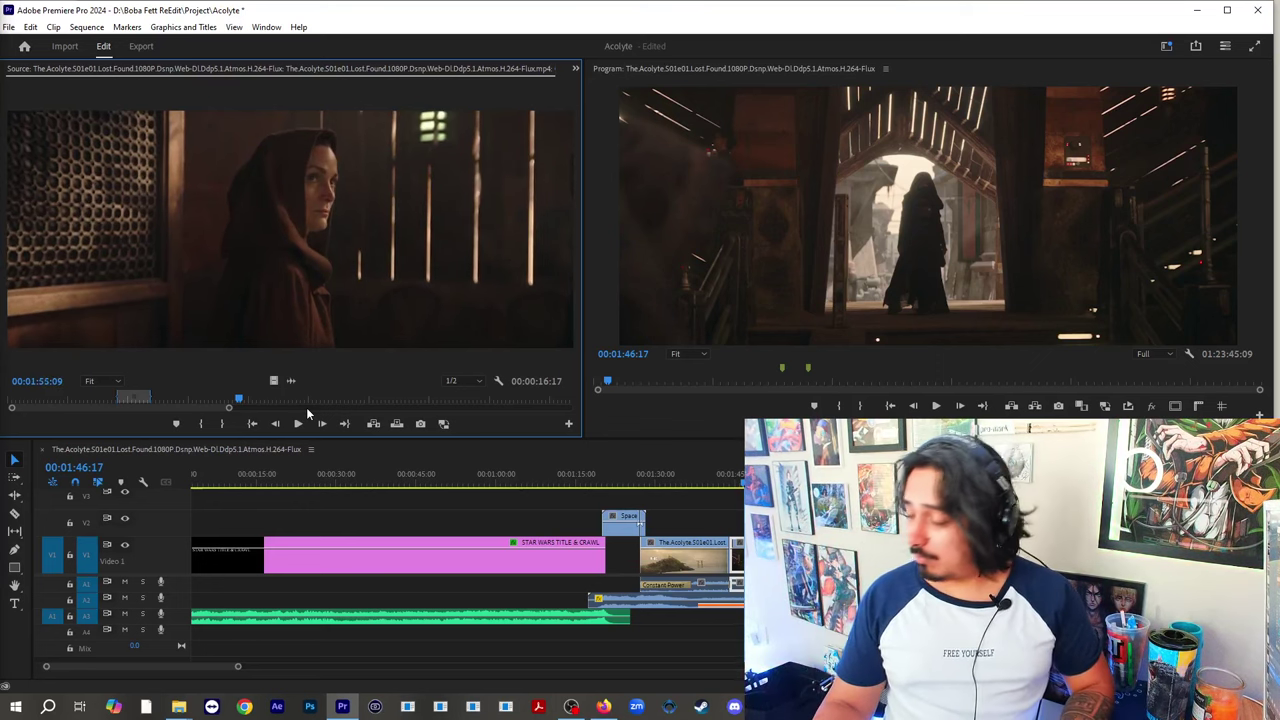
pyautogui.press('space')
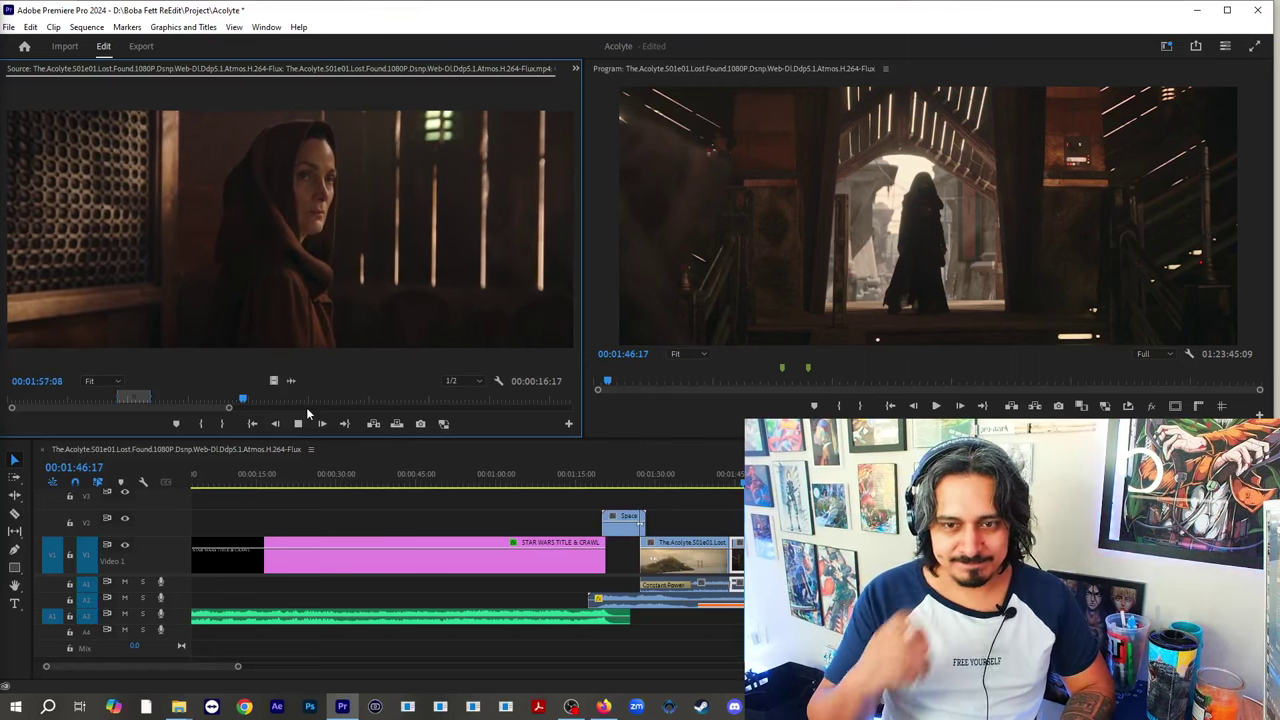
pyautogui.press('space')
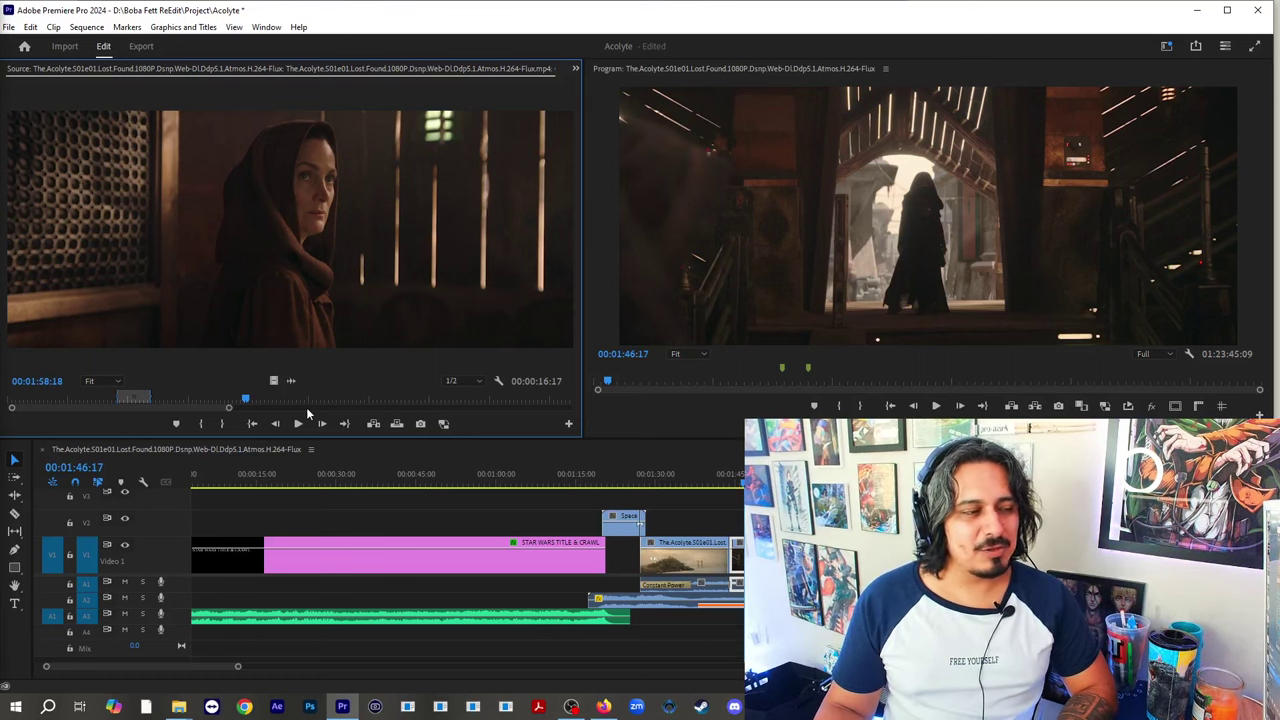
pyautogui.press('space')
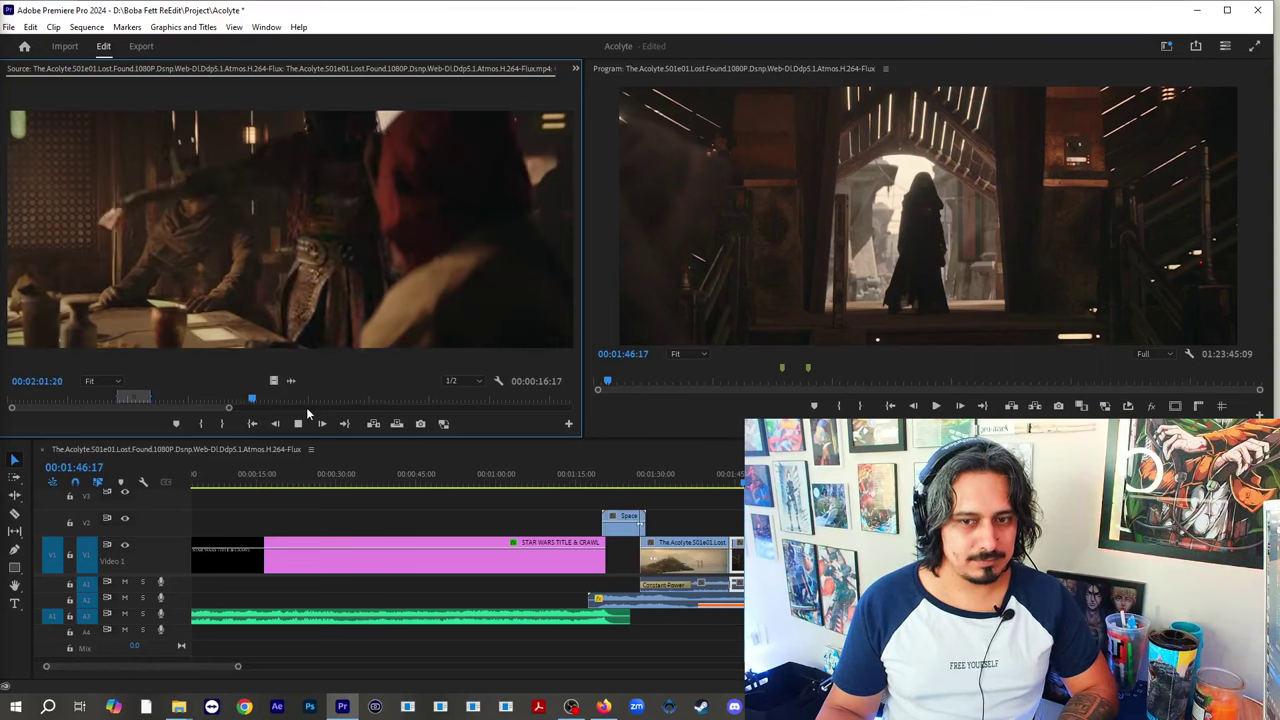
pyautogui.press('space')
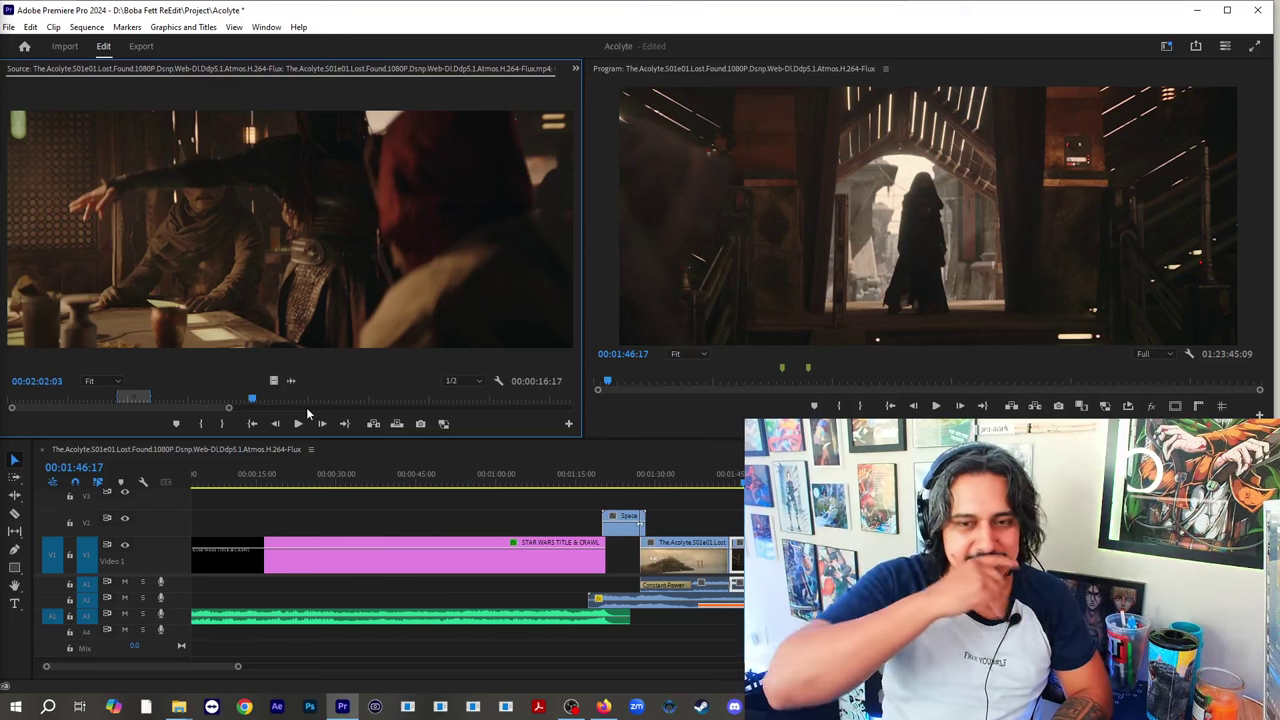
# - Review the source footage up to 00:02:14:08, pausing on the horned alien and on the two patrons at the table
pyautogui.press('space')
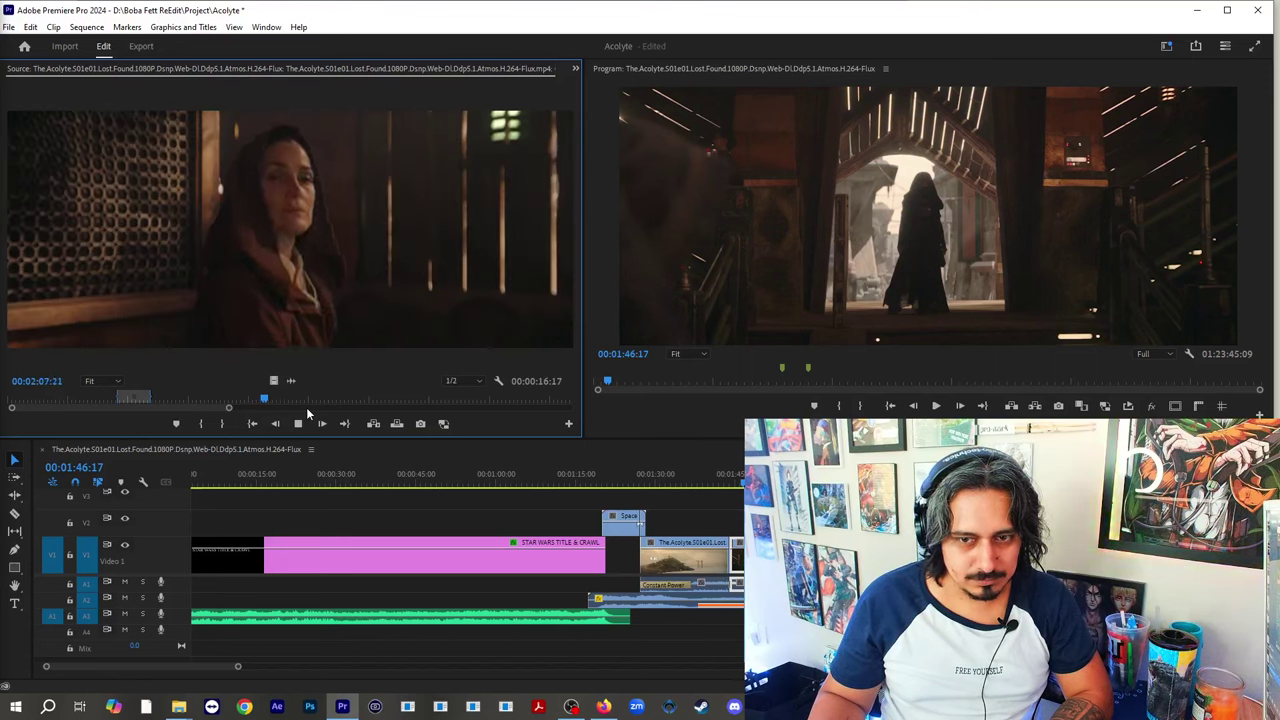
pyautogui.press('space')
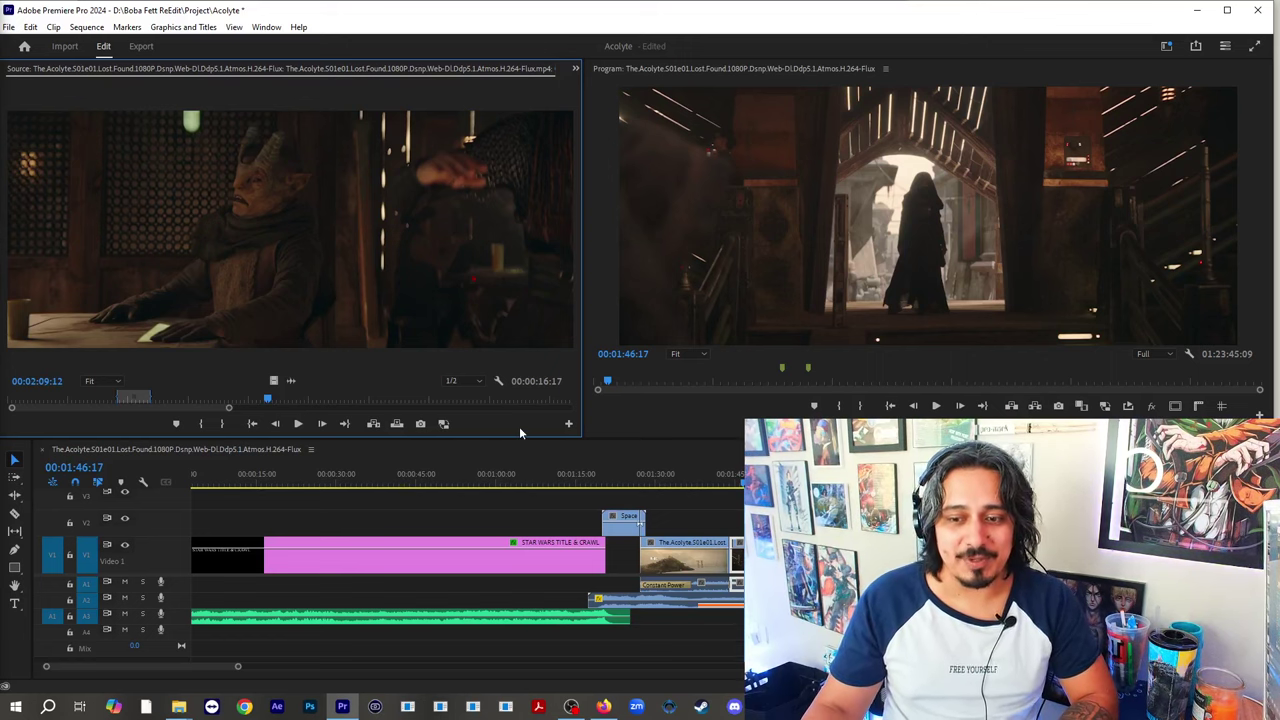
pyautogui.press('space')
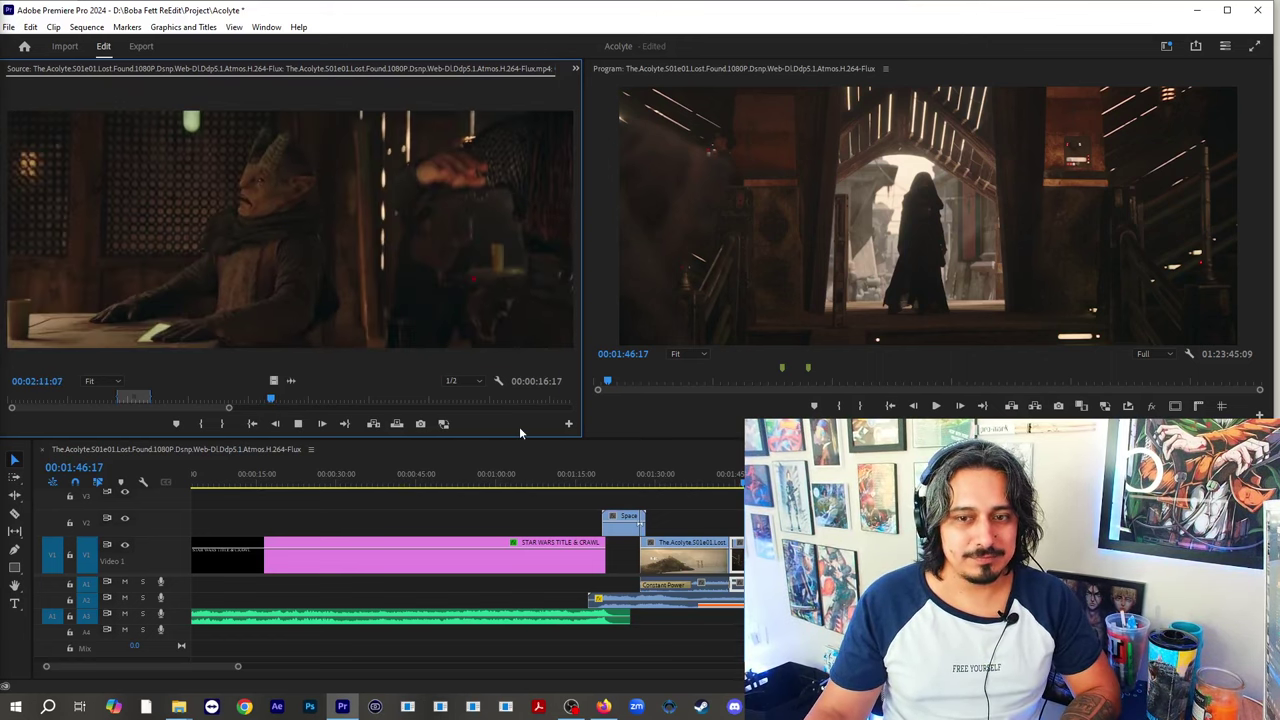
pyautogui.press('space')
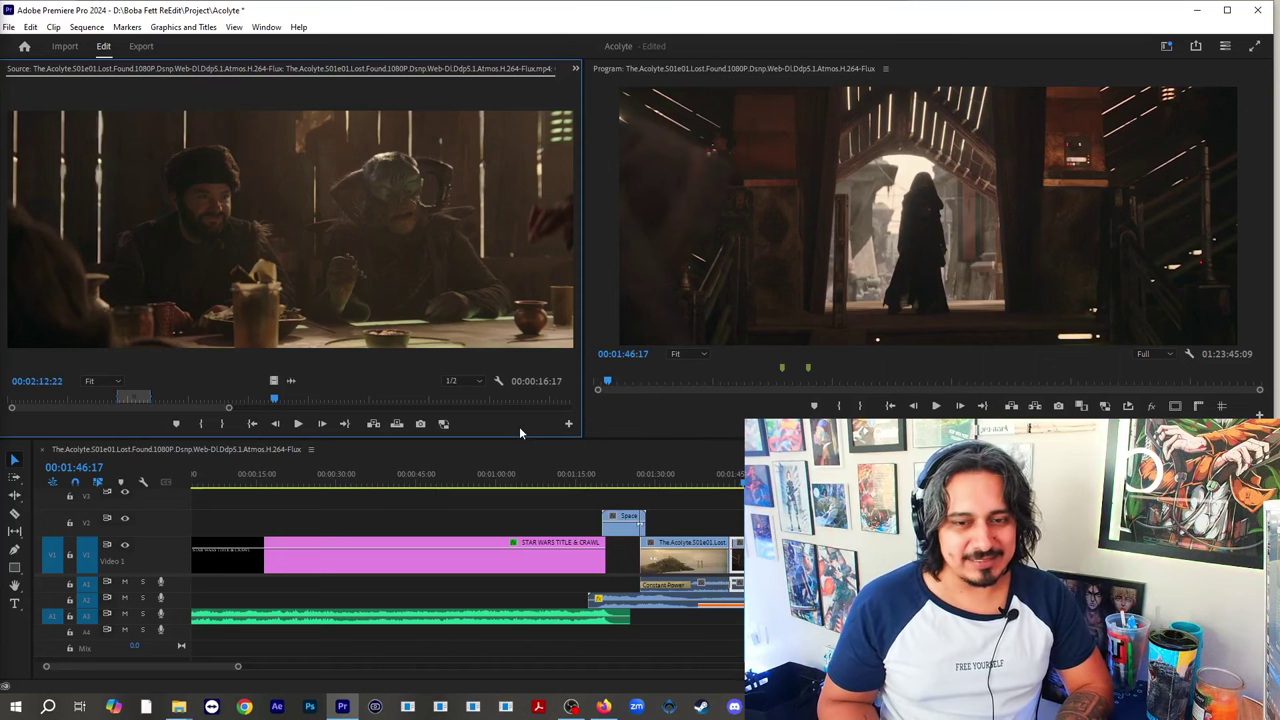
pyautogui.press('space')
pyautogui.press('space')
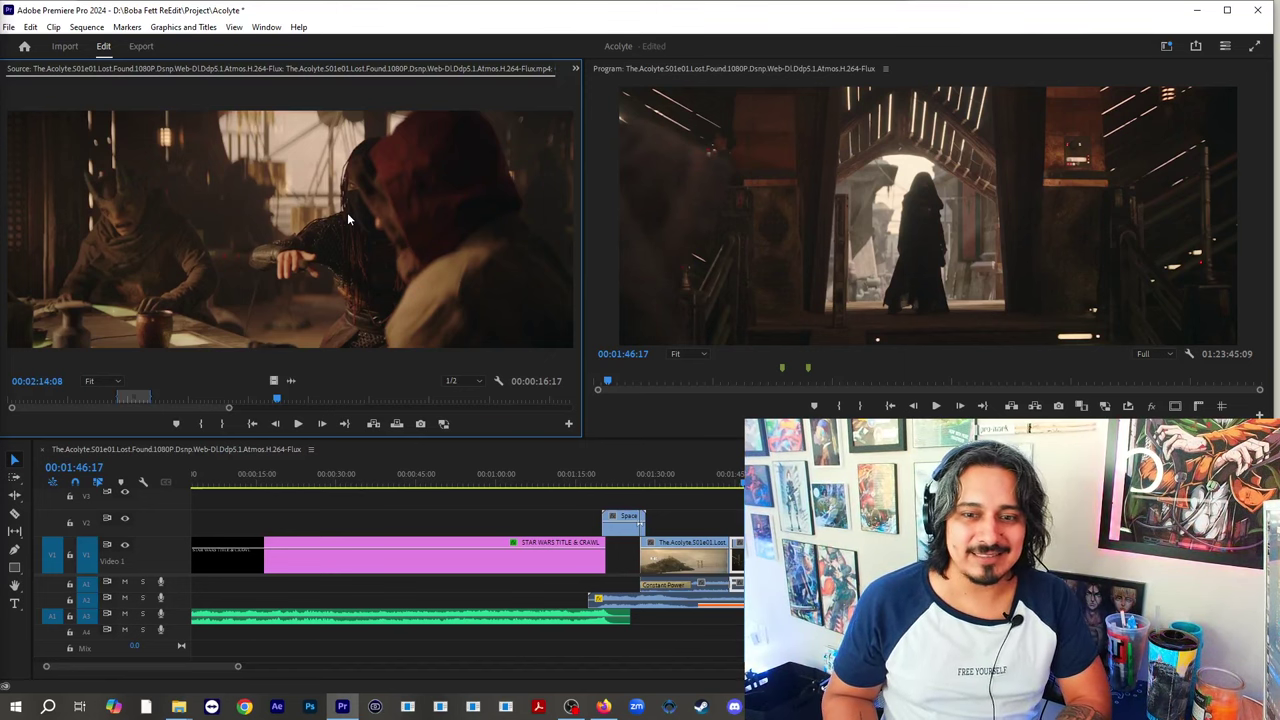
# - Continue the source playback through the masked woman's fighting stance to the table shot at 00:02:24:22, pausing at 00:02:17:03
pyautogui.press('space')
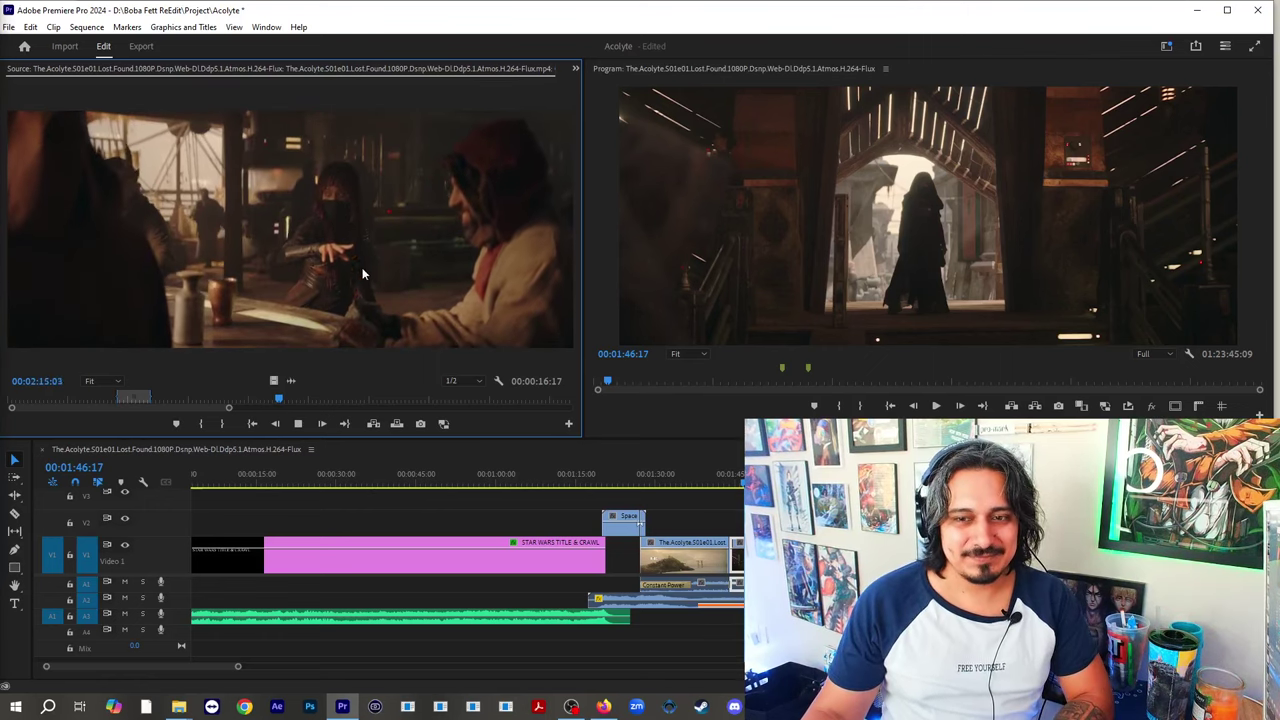
pyautogui.press('space')
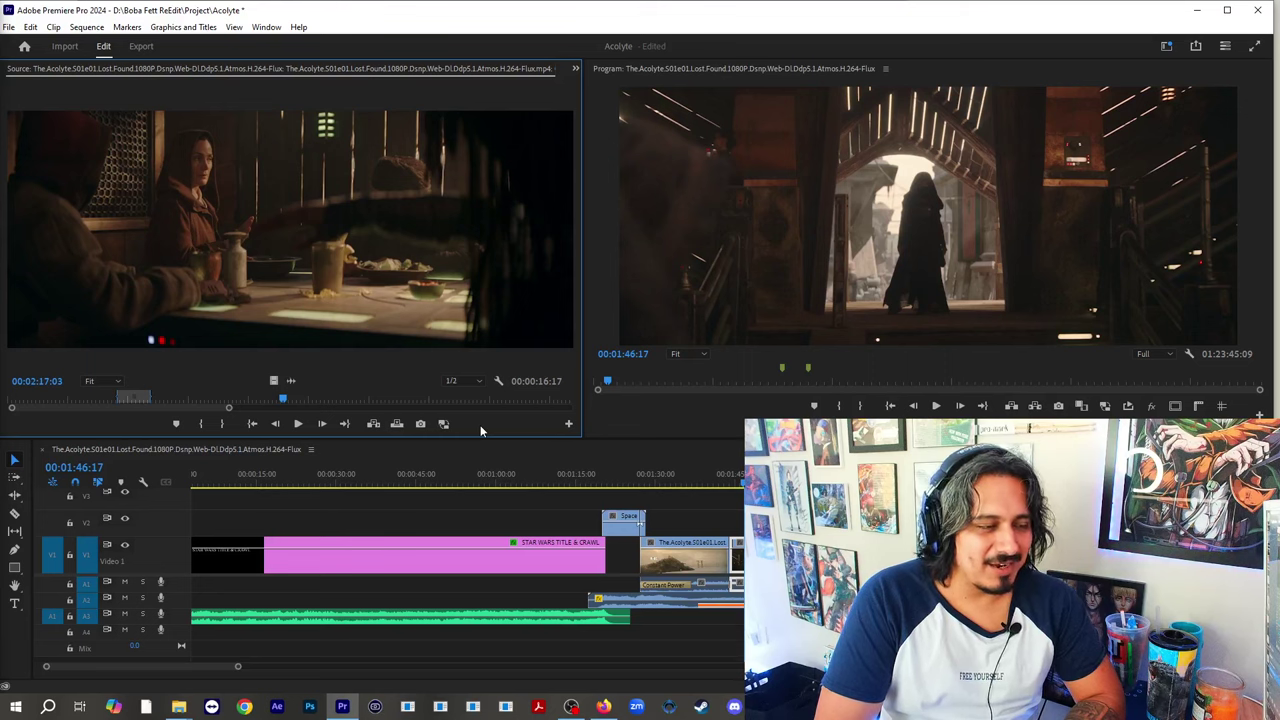
pyautogui.press('space')
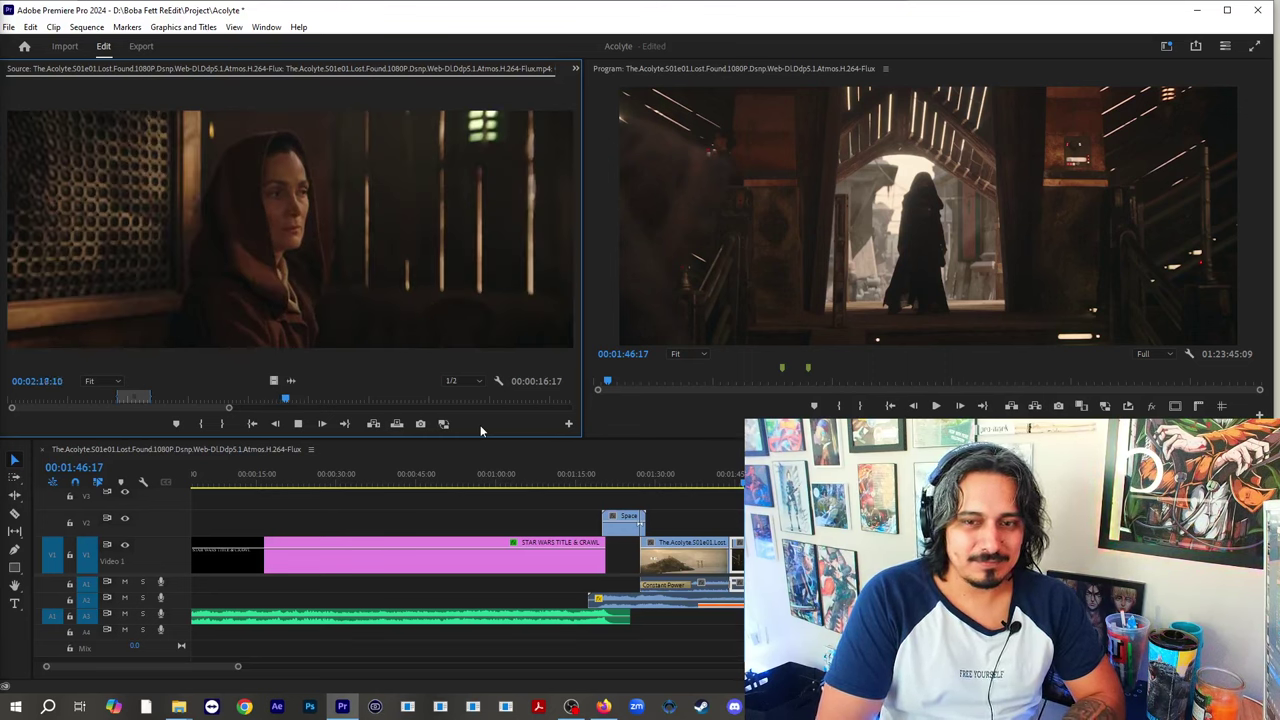
pyautogui.press('space')
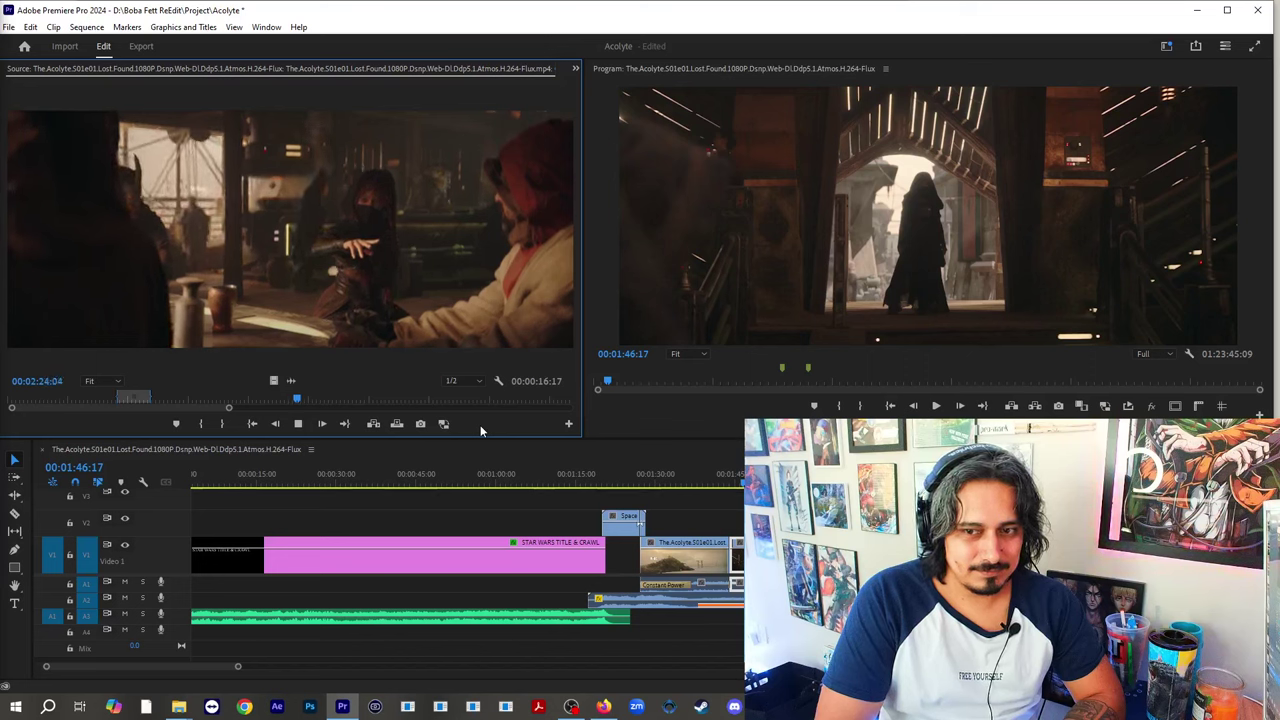
pyautogui.press('space')
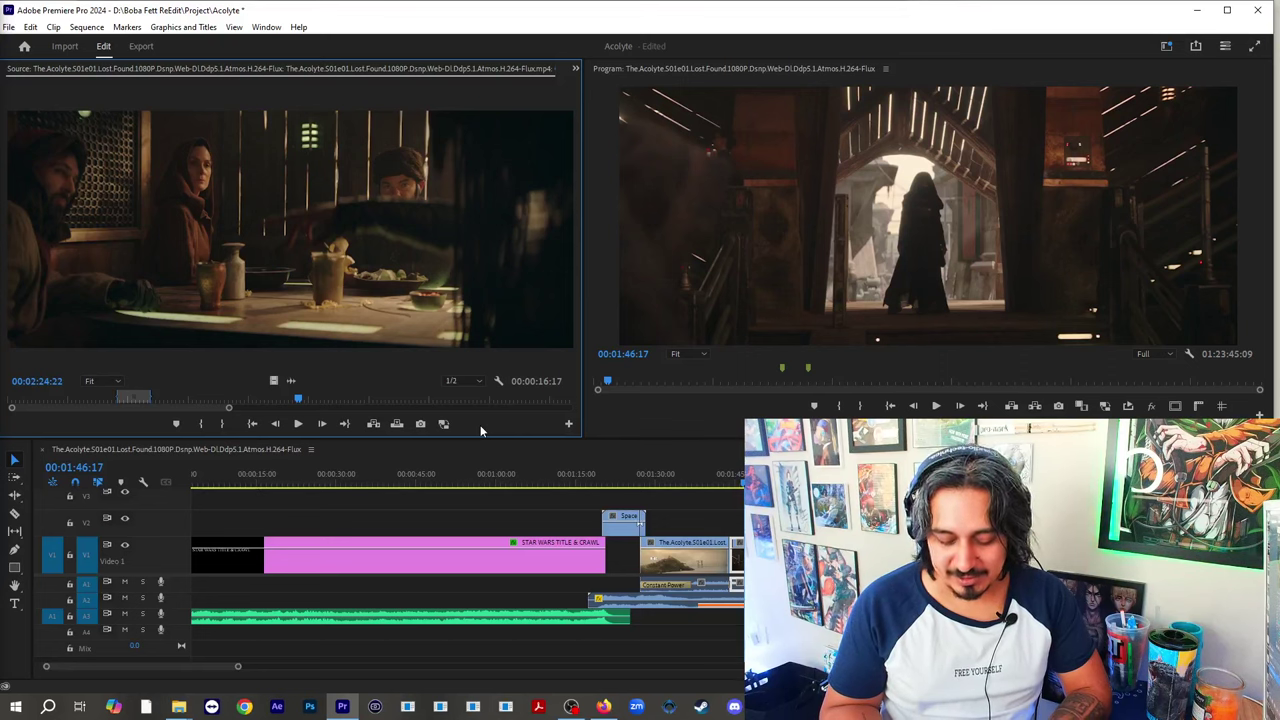
# - Play the source footage through the fight to 00:02:38:21, pausing on the fallen patron at 00:02:32:23
pyautogui.press('space')
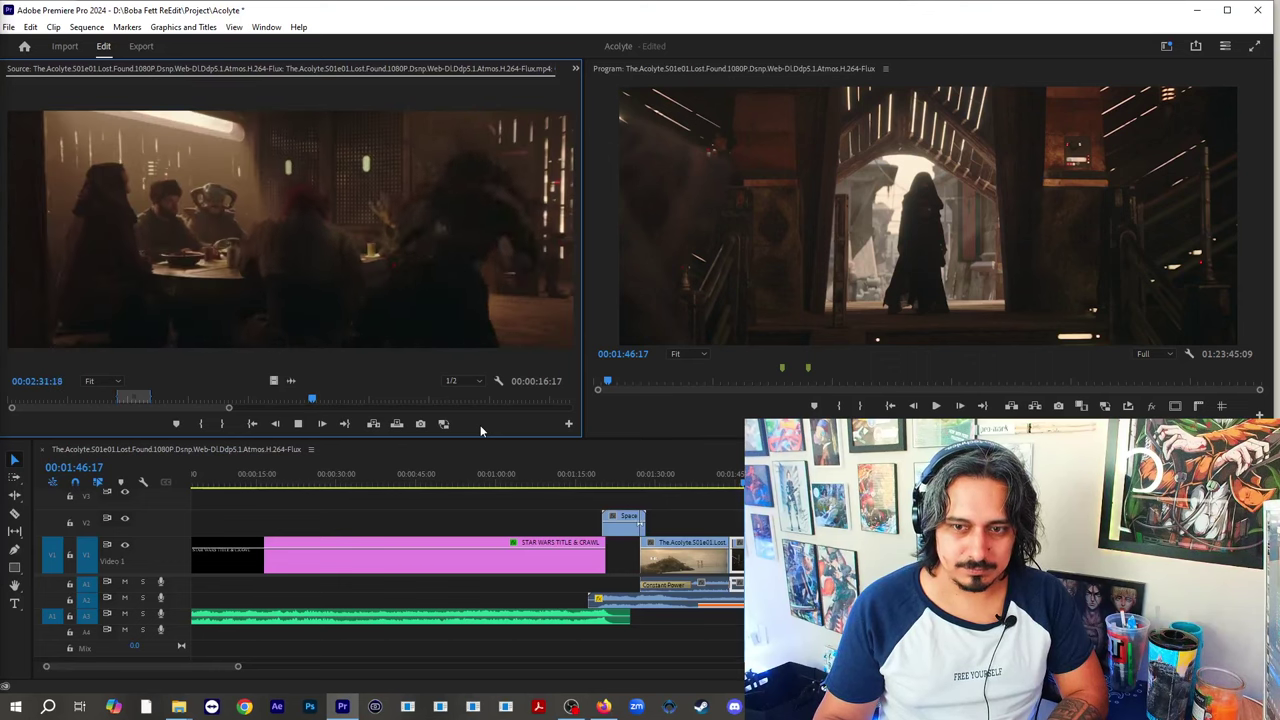
pyautogui.press('space')
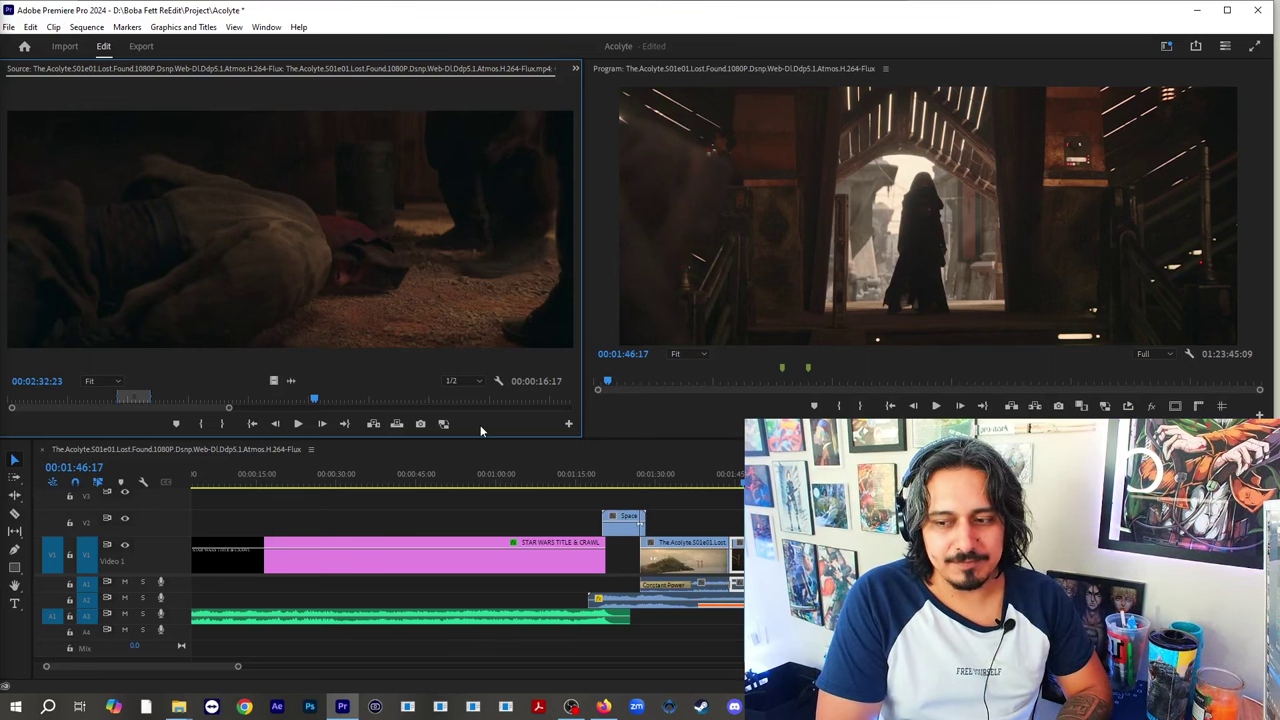
pyautogui.press('space')
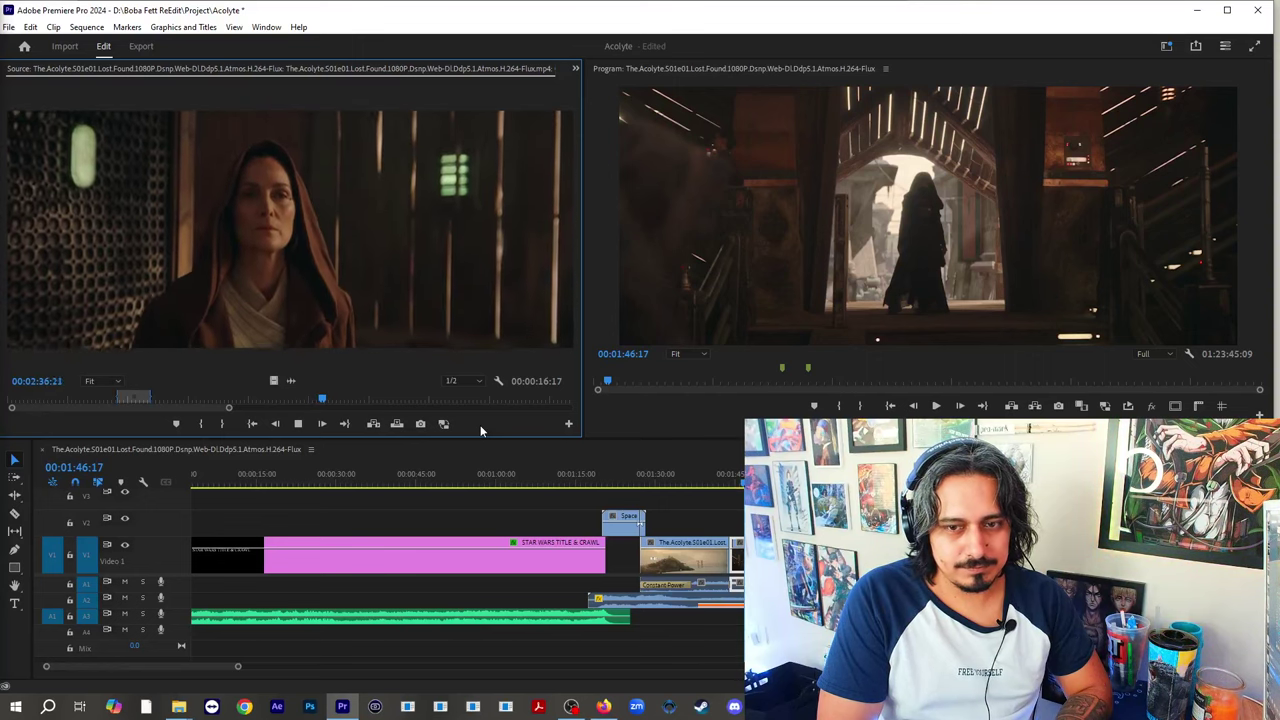
pyautogui.press('space')
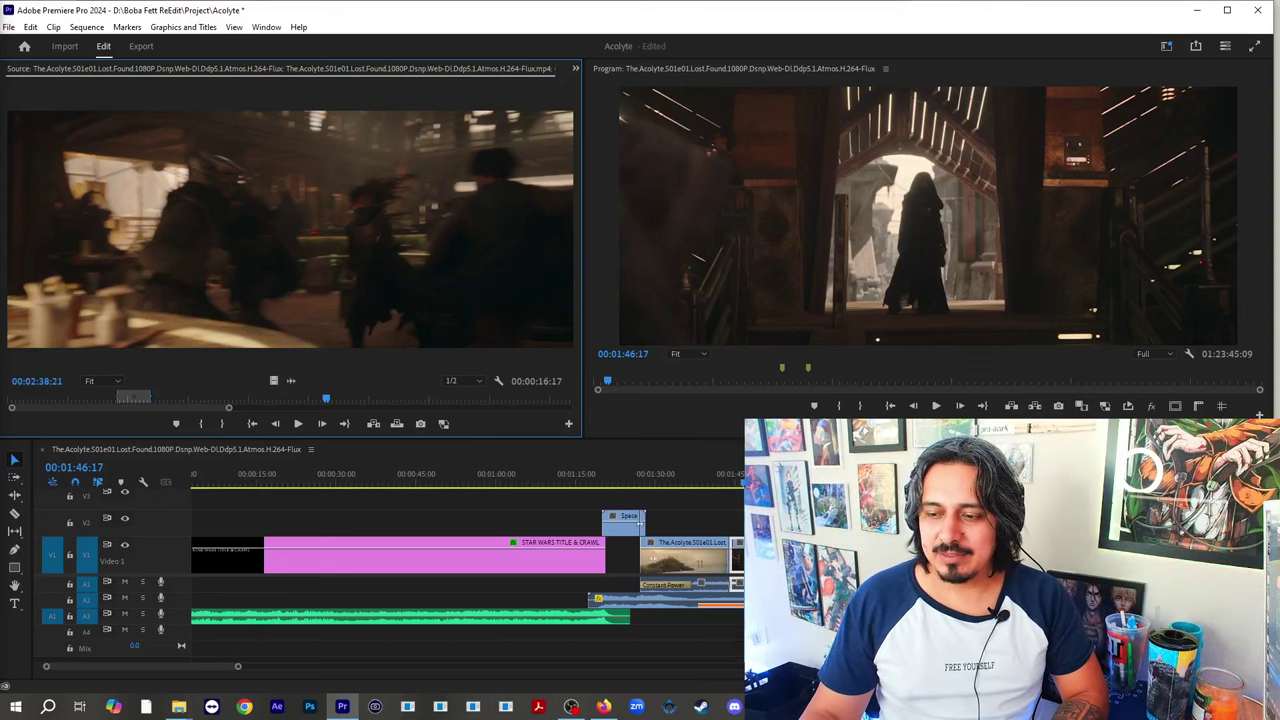
# - Move the sequence playhead to 00:02:07:15 on the cloaked figure facing the table, and magnify the timeline around it
pyautogui.click(641, 522)
pyautogui.press('Down')
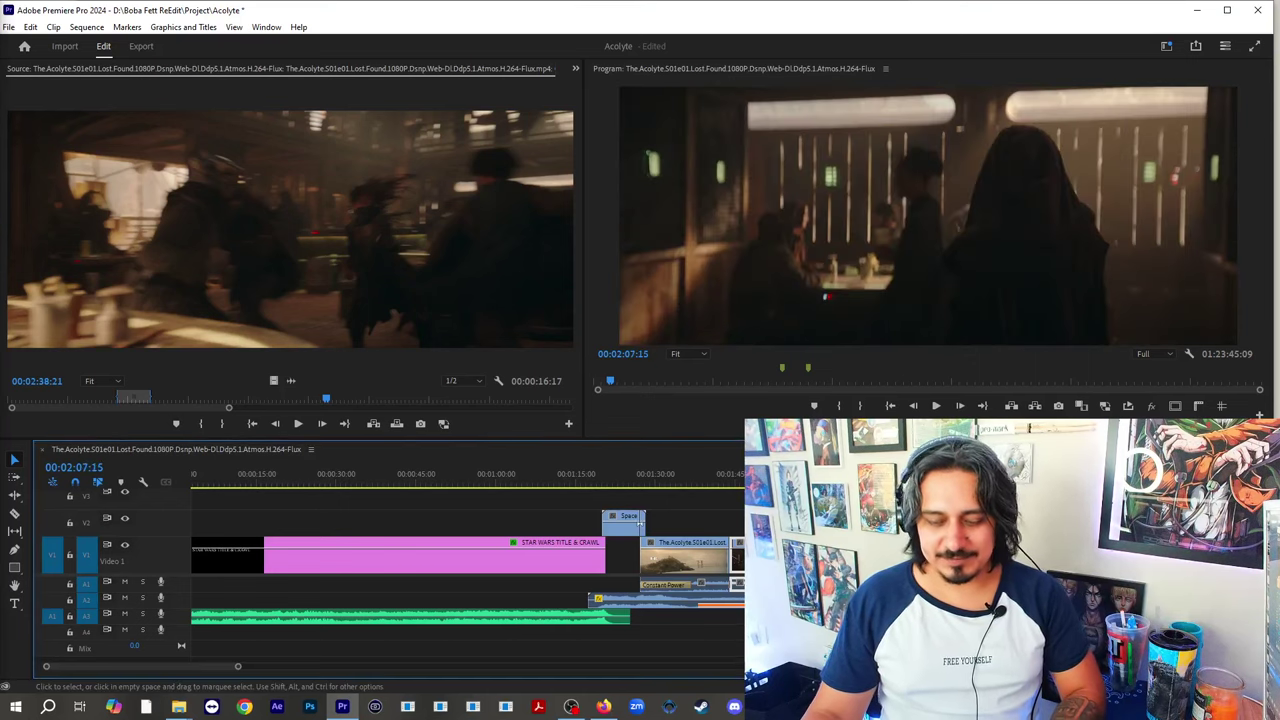
pyautogui.press('=')
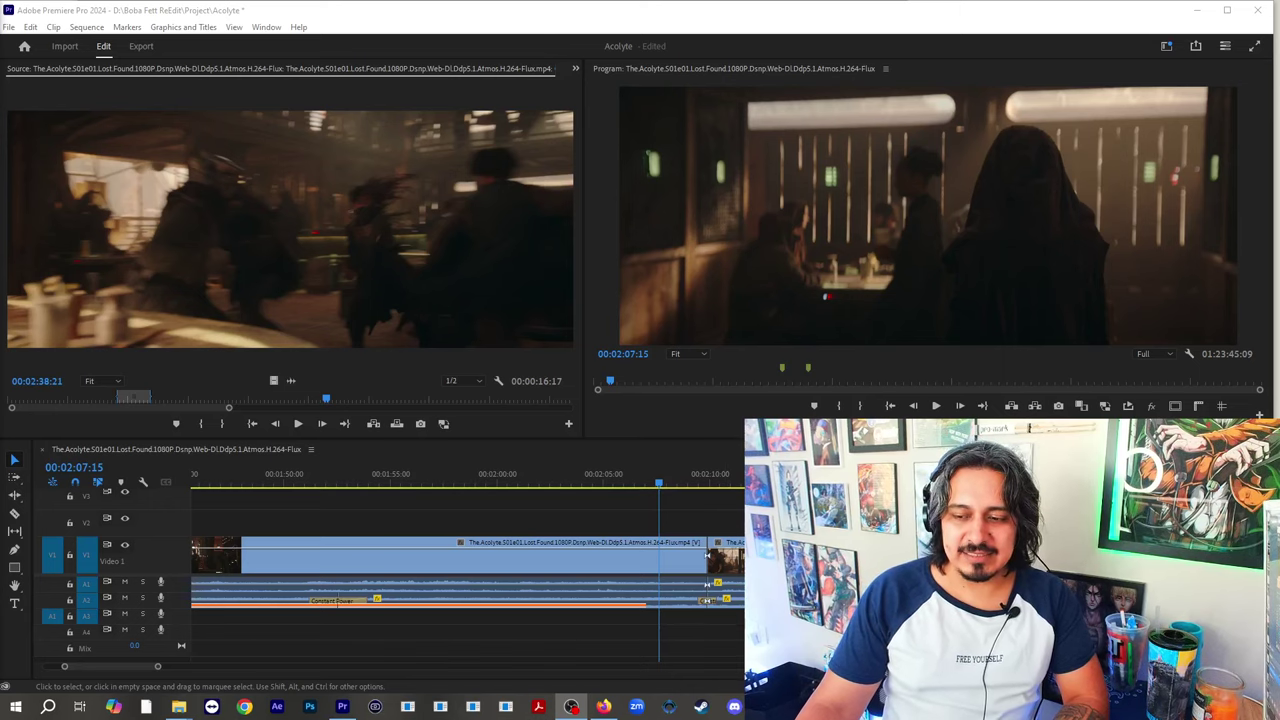
# - Audition the videoplayback (2).mp4 audio up to 00:00:45:03, and play the sequence from 00:02:09:21 to the masked woman at 00:02:16:16, pausing at 00:02:15:03
pyautogui.press('space')
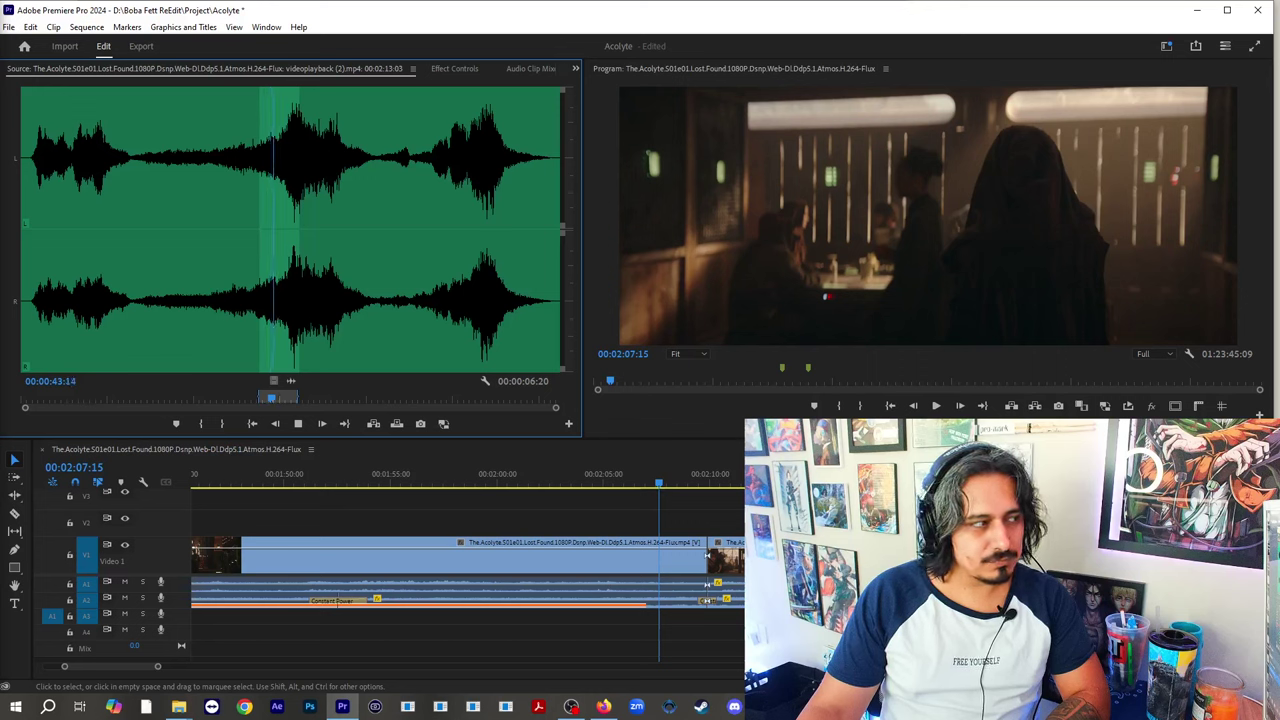
pyautogui.click(195, 596)
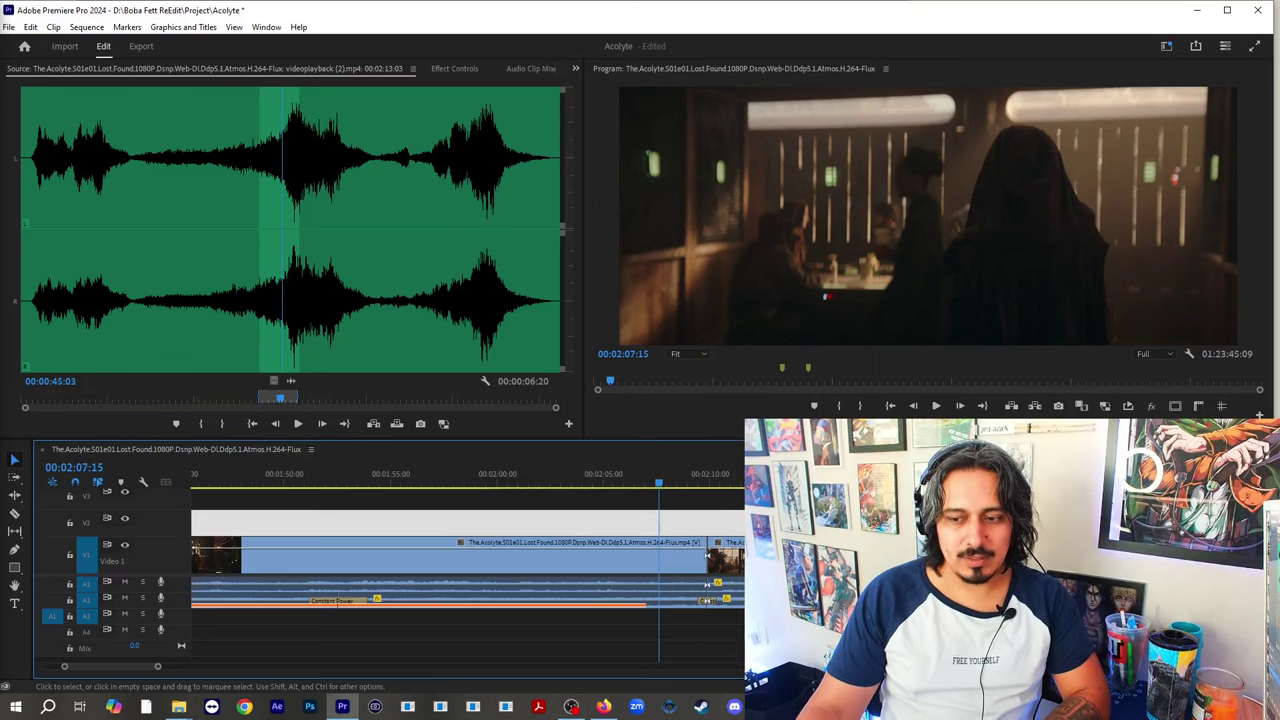
pyautogui.click(707, 476)
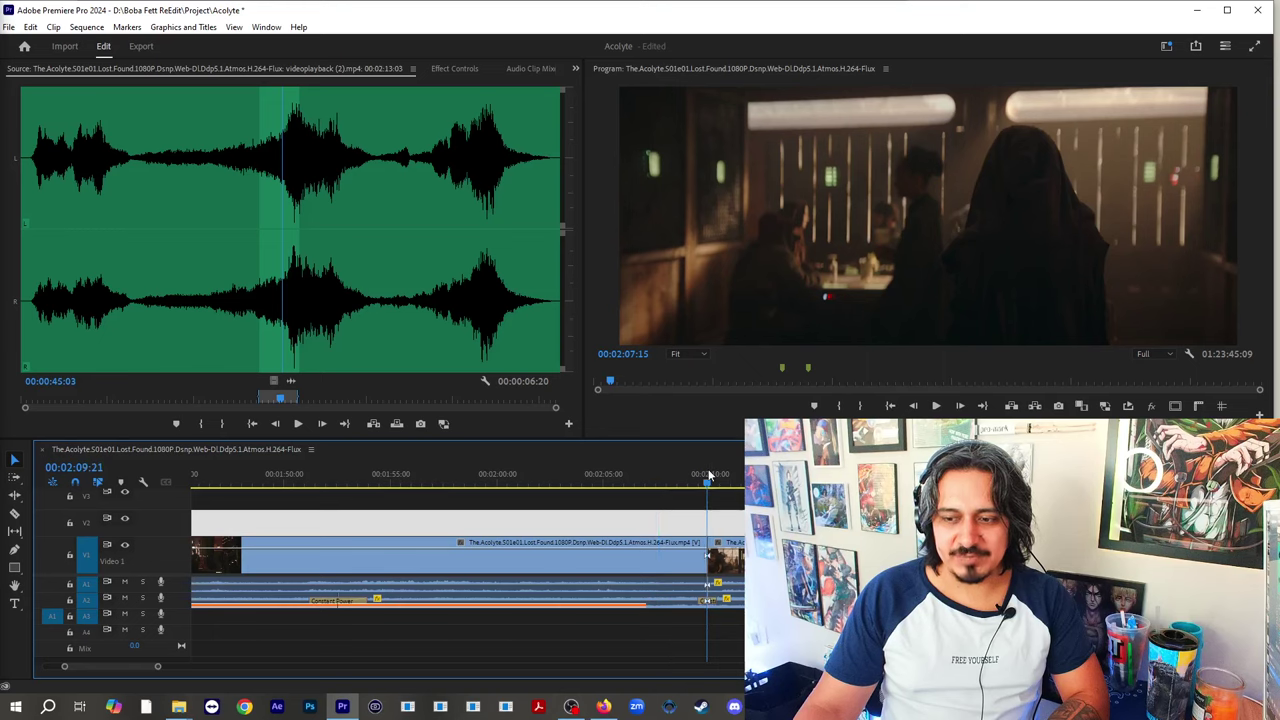
pyautogui.press('space')
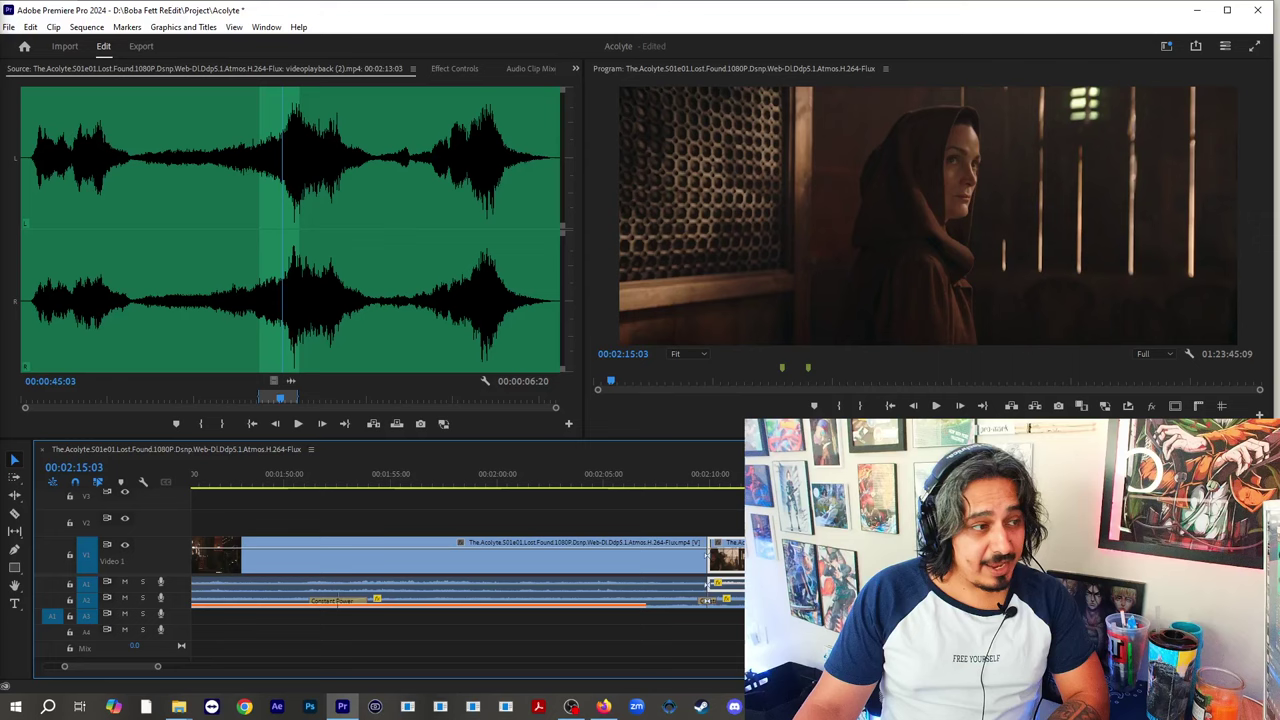
pyautogui.press('space')
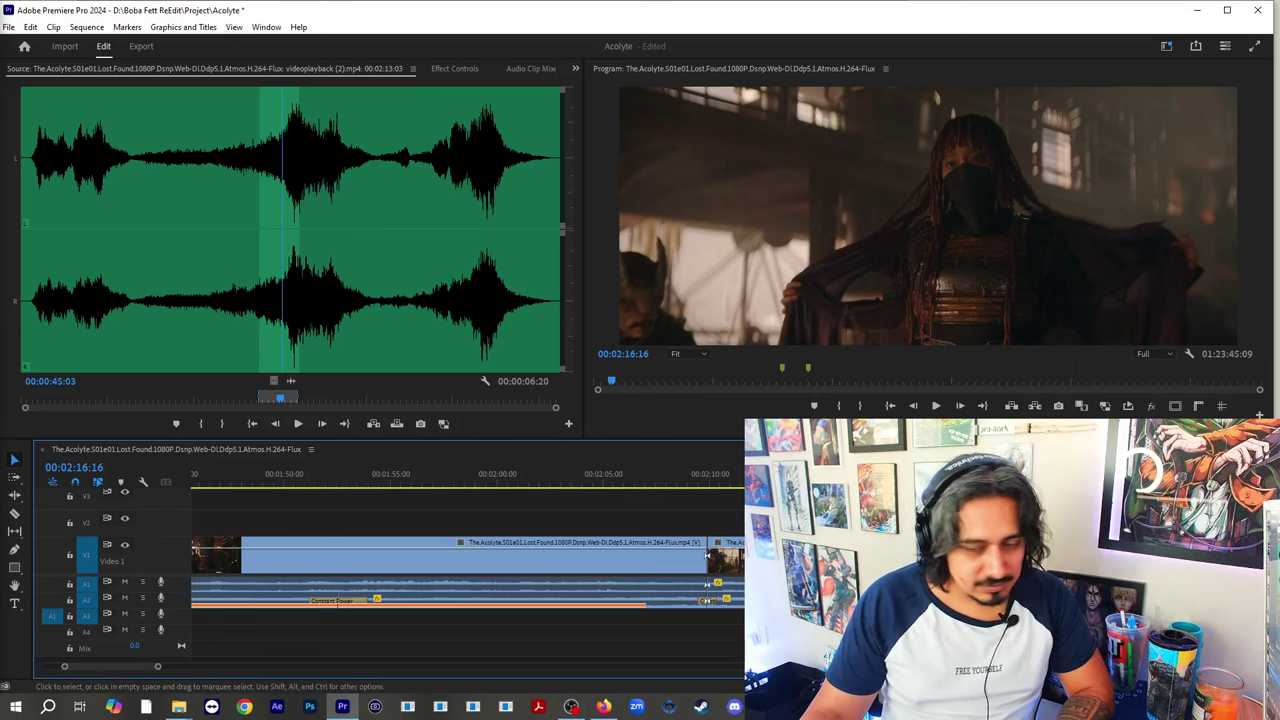
pyautogui.click(571, 707)
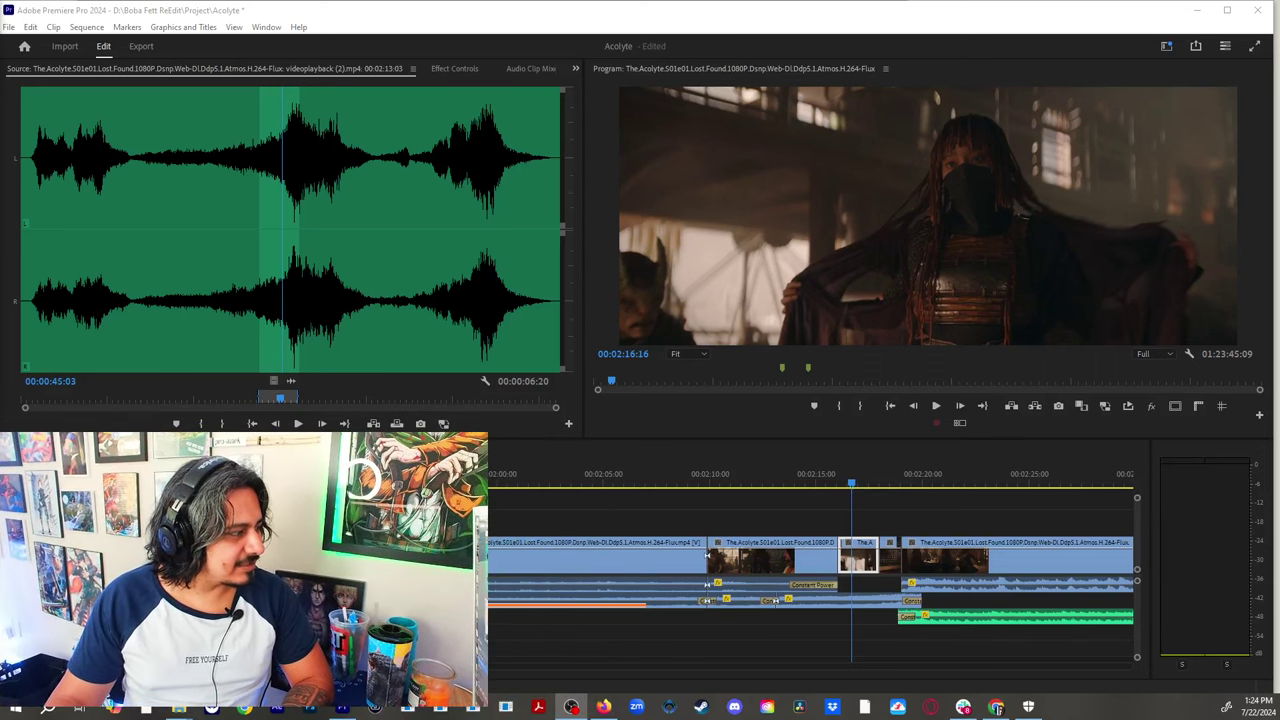
# - Scrub the sequence through the hooded woman's close-up at 00:02:18:00 to the table shot at 00:02:19:03
pyautogui.click(879, 476)
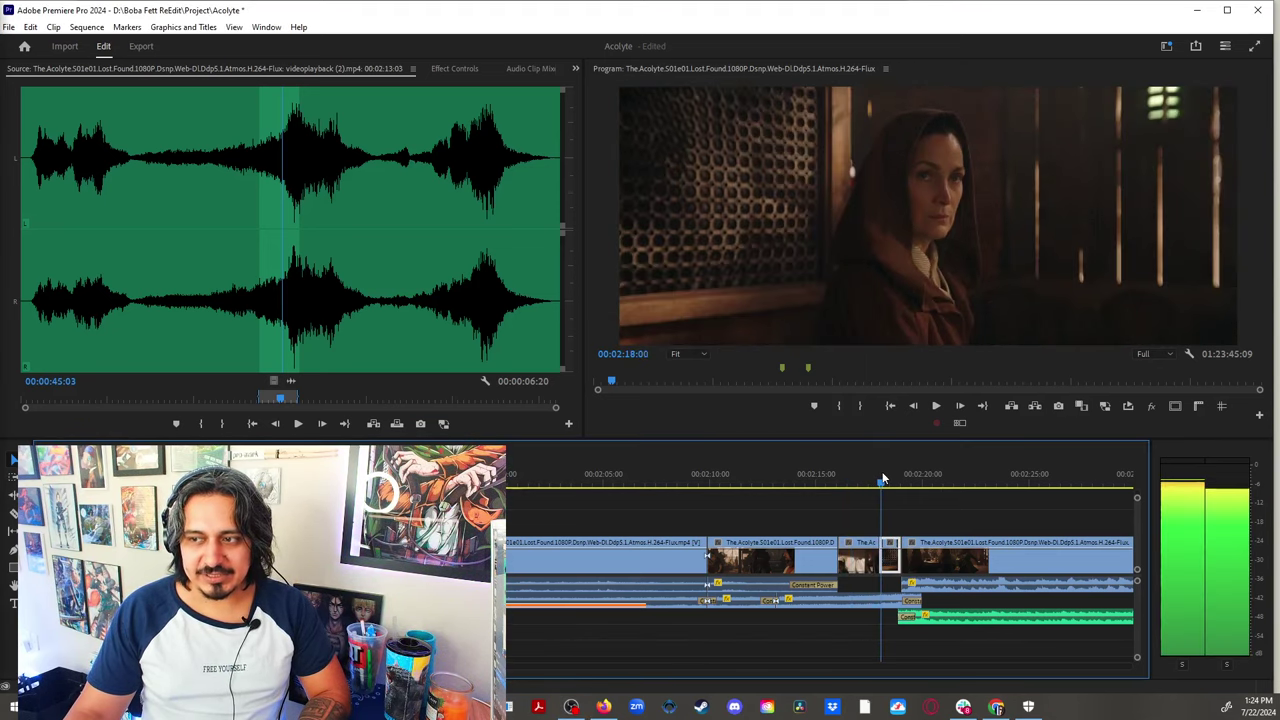
pyautogui.moveTo(882, 478); pyautogui.dragTo(887, 478)
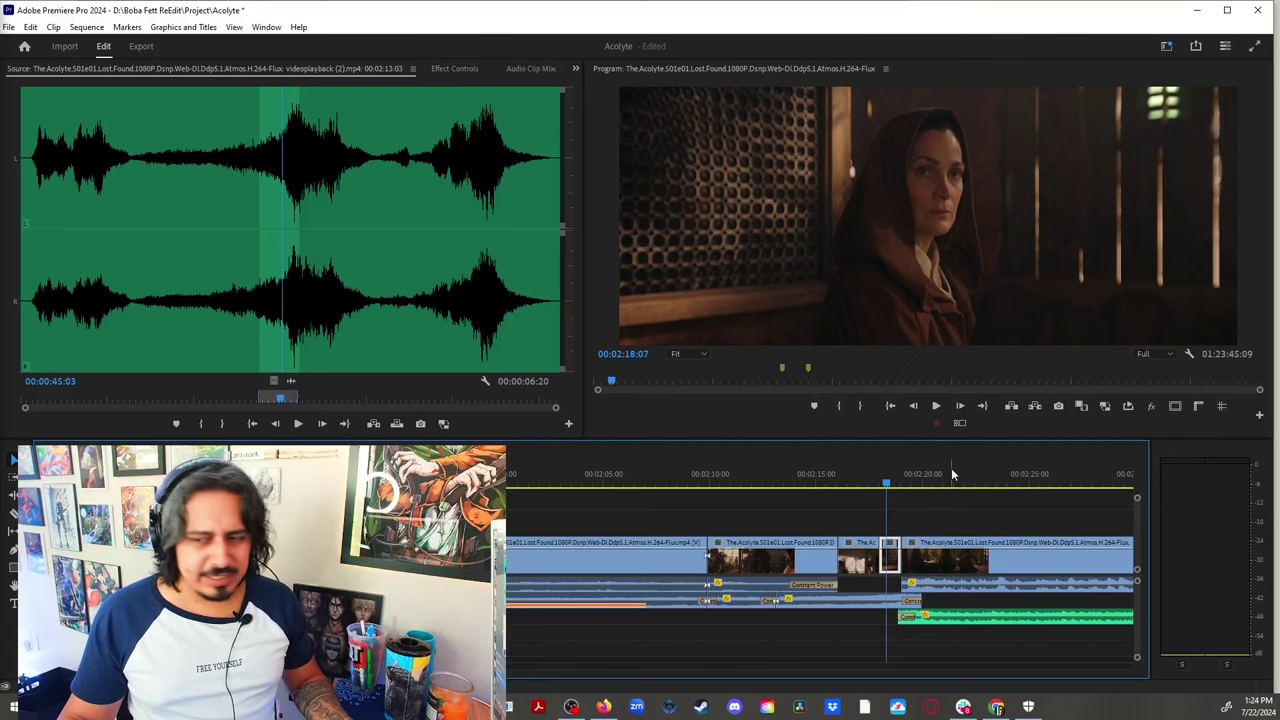
pyautogui.click(899, 481)
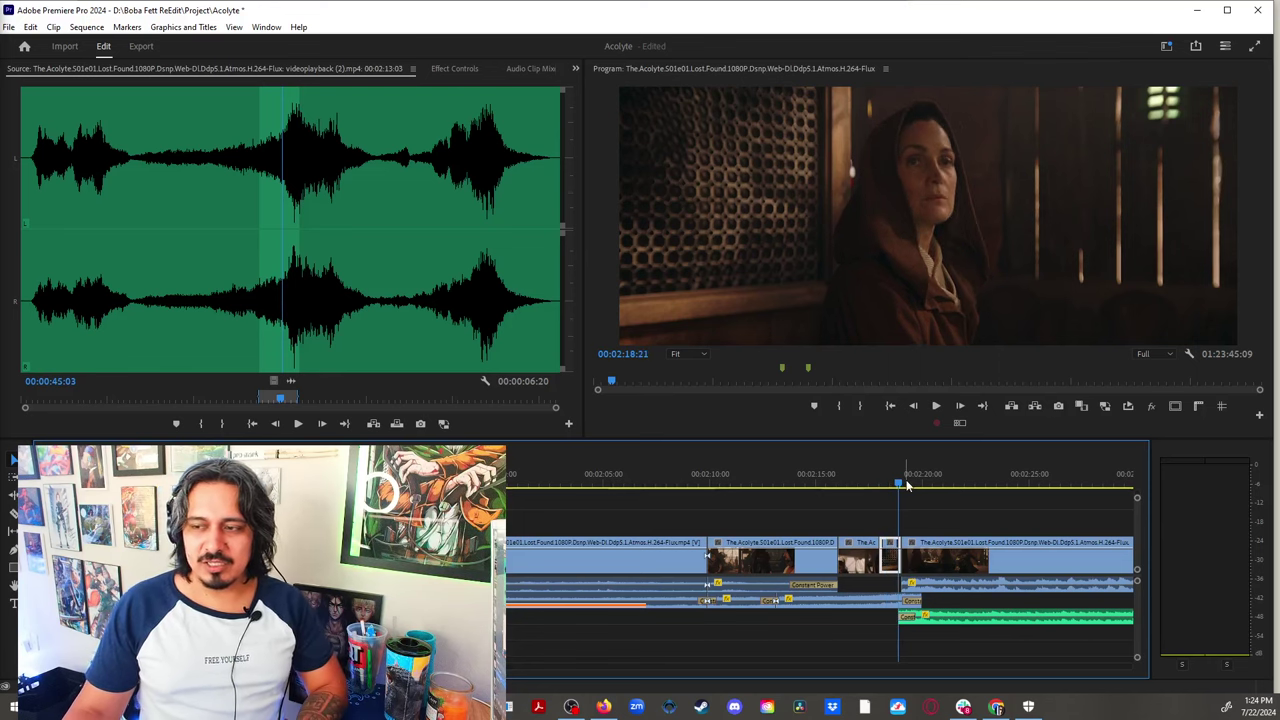
pyautogui.click(905, 484)
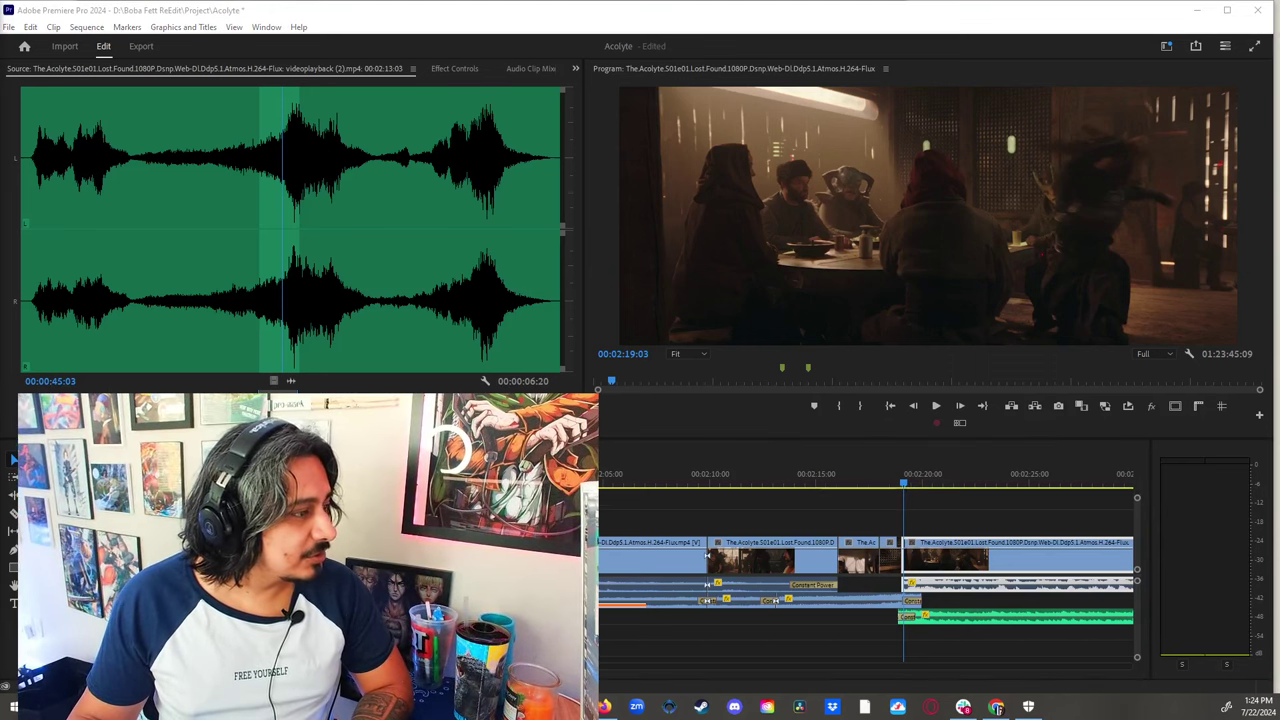
pyautogui.click(811, 510)
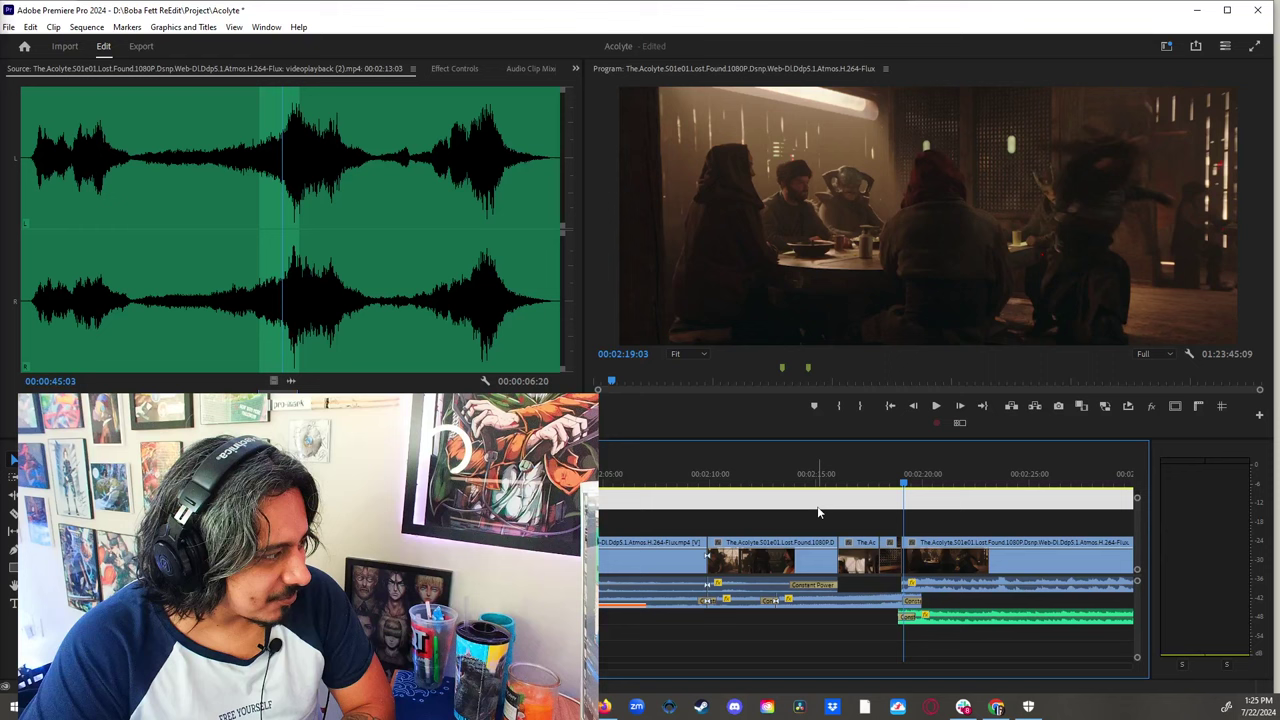
# - Play the edited sequence from the bar shot at 00:02:05:13 to the table confrontation at 00:02:21:13
pyautogui.click(681, 468)
pyautogui.click(614, 478)
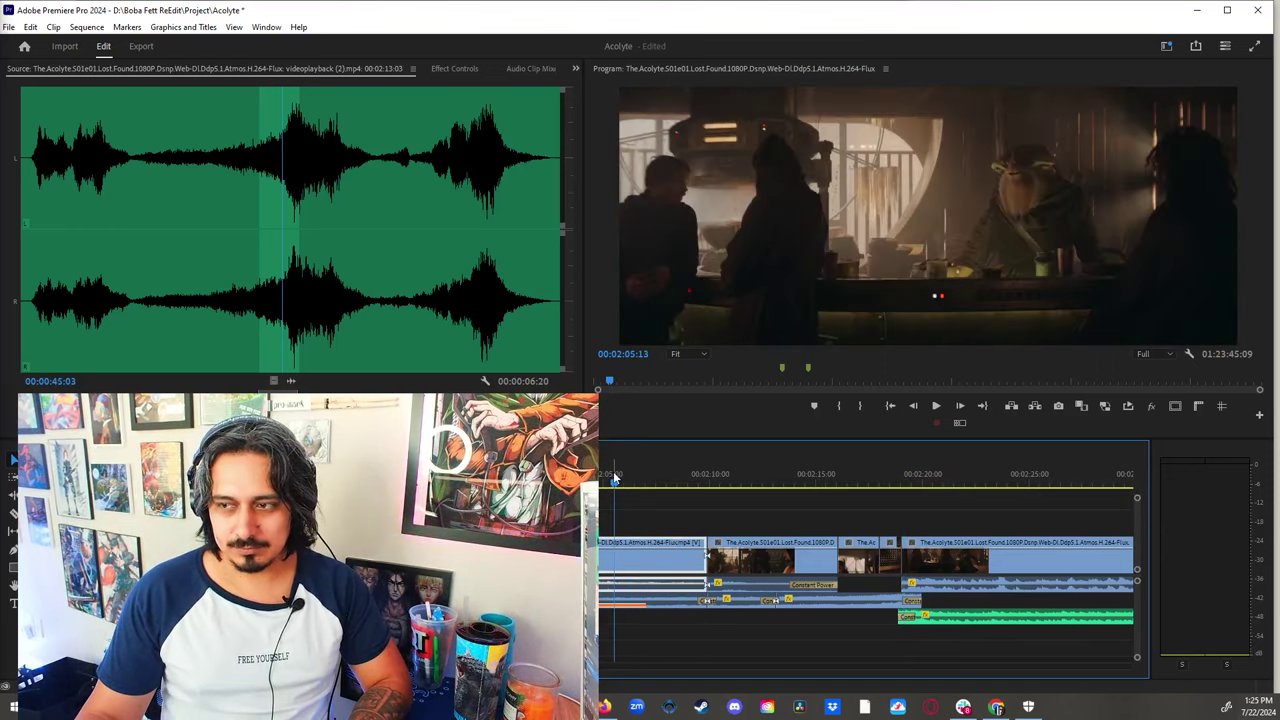
pyautogui.press('space')
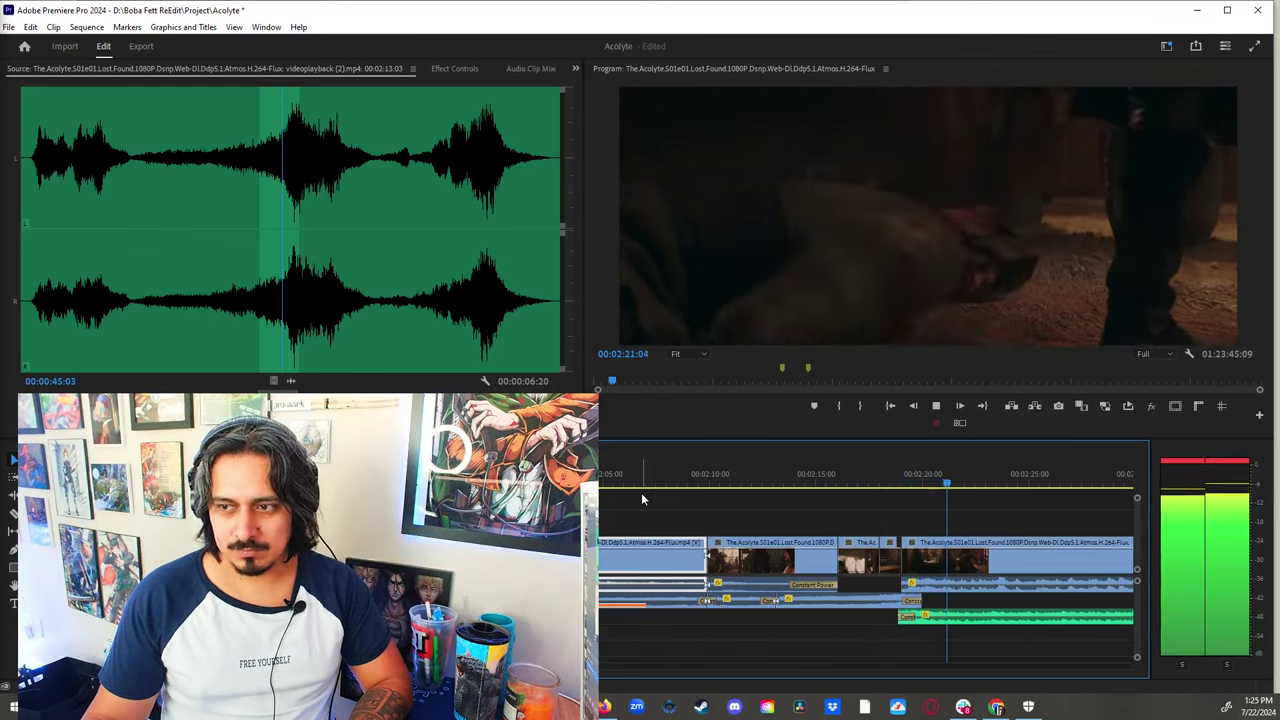
pyautogui.press('space')
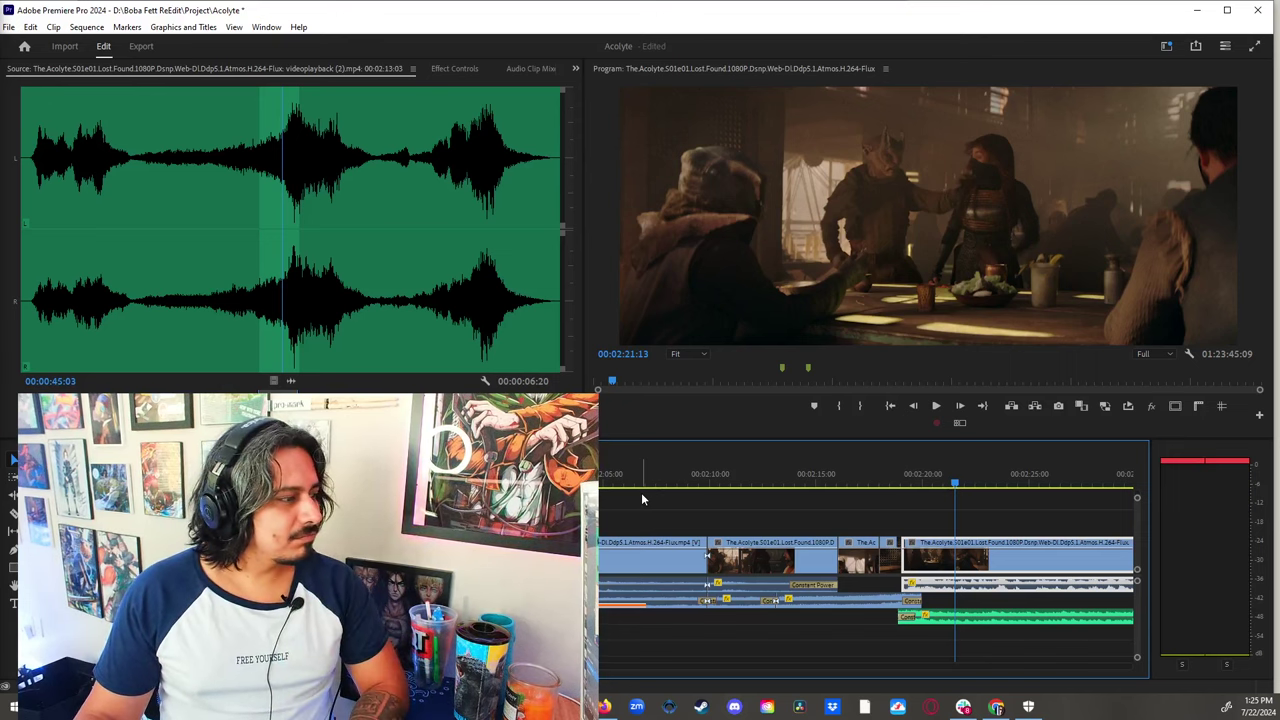
pyautogui.click(705, 502)
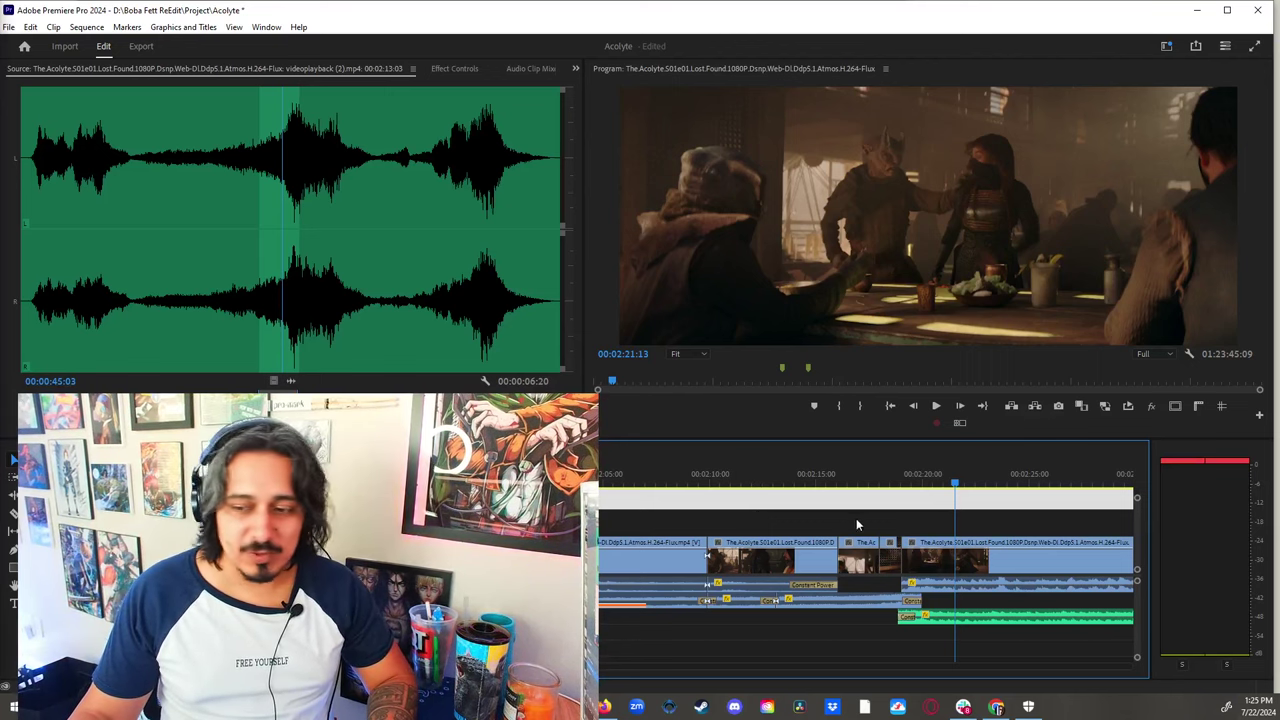
# - Audition the added KOTOR The SithEndar Spire music clip on its own, and play the sequence on to 00:02:22:01
pyautogui.doubleClick(950, 618)
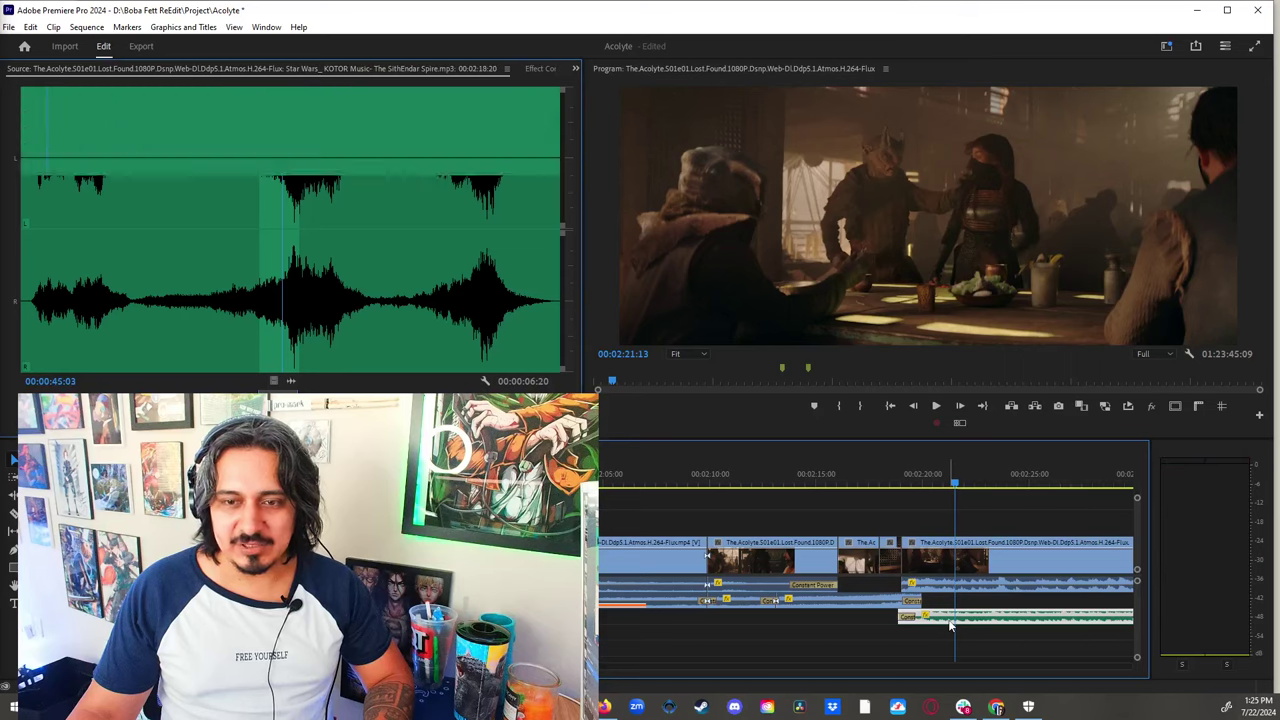
pyautogui.press('space')
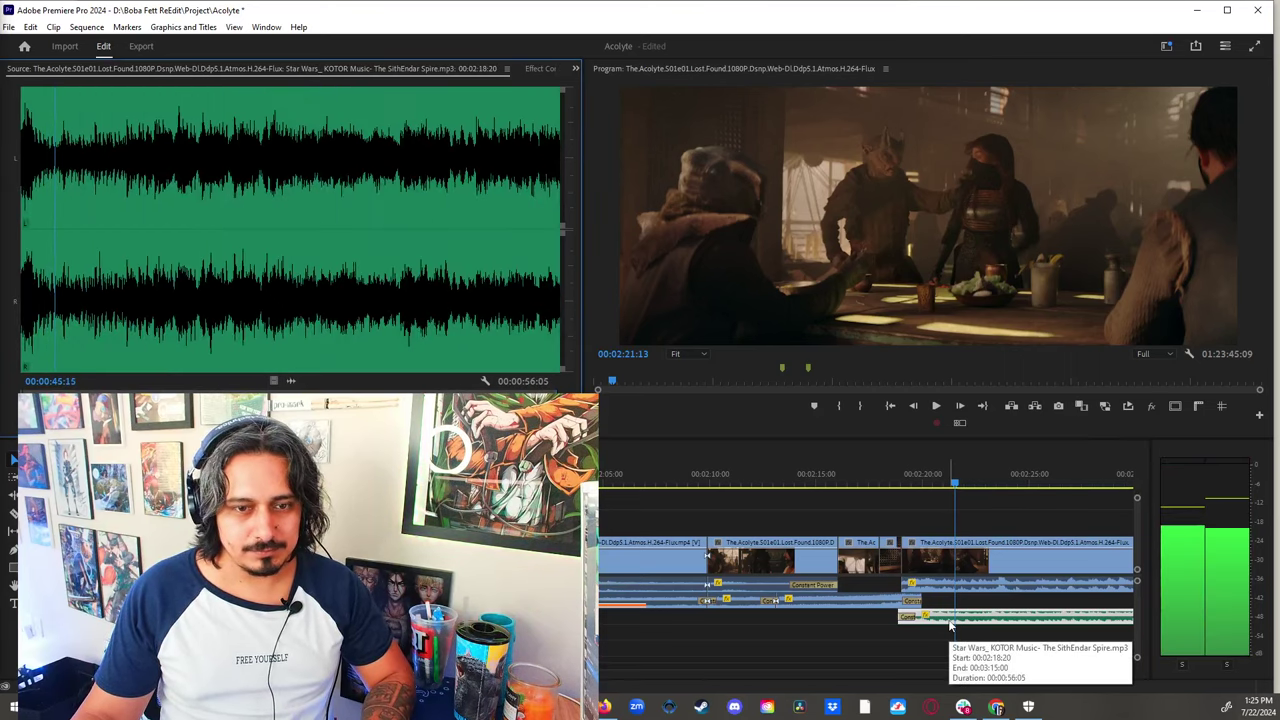
pyautogui.click(997, 517)
pyautogui.press('space')
# - Open the fight clip's source footage and play it from 00:02:34:11 to 00:02:41:06
pyautogui.doubleClick(955, 545)
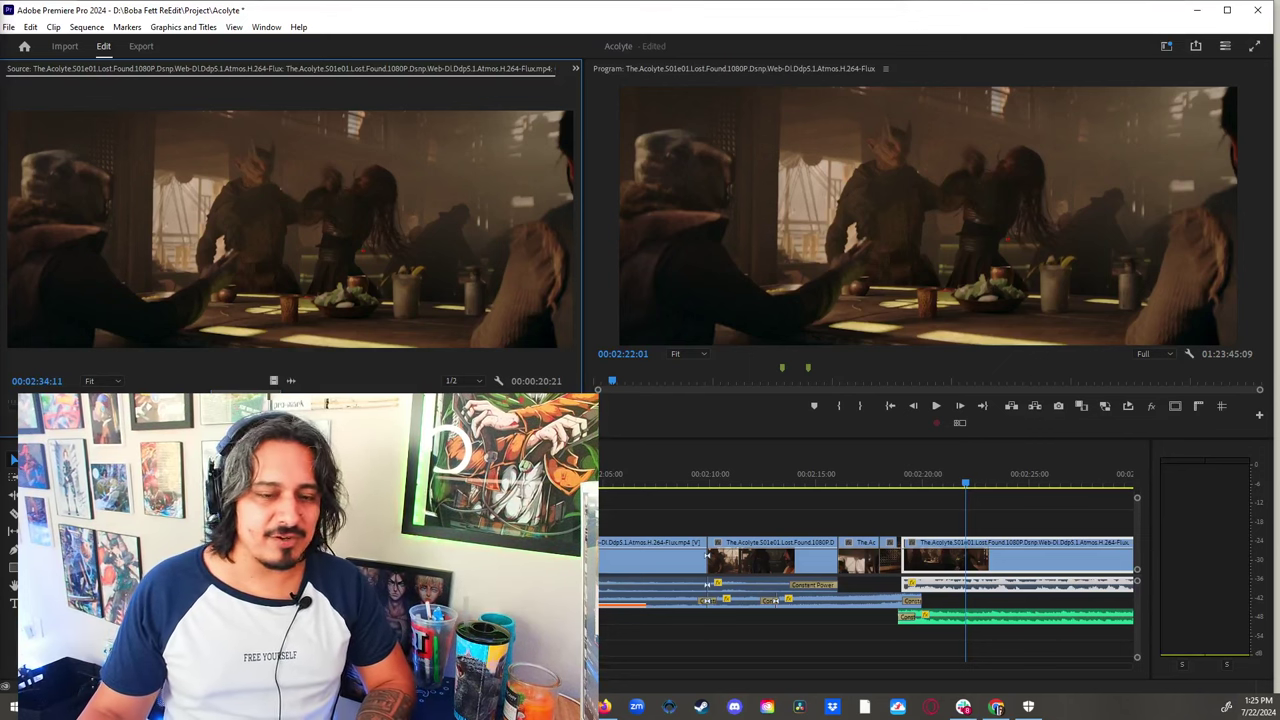
pyautogui.press('space')
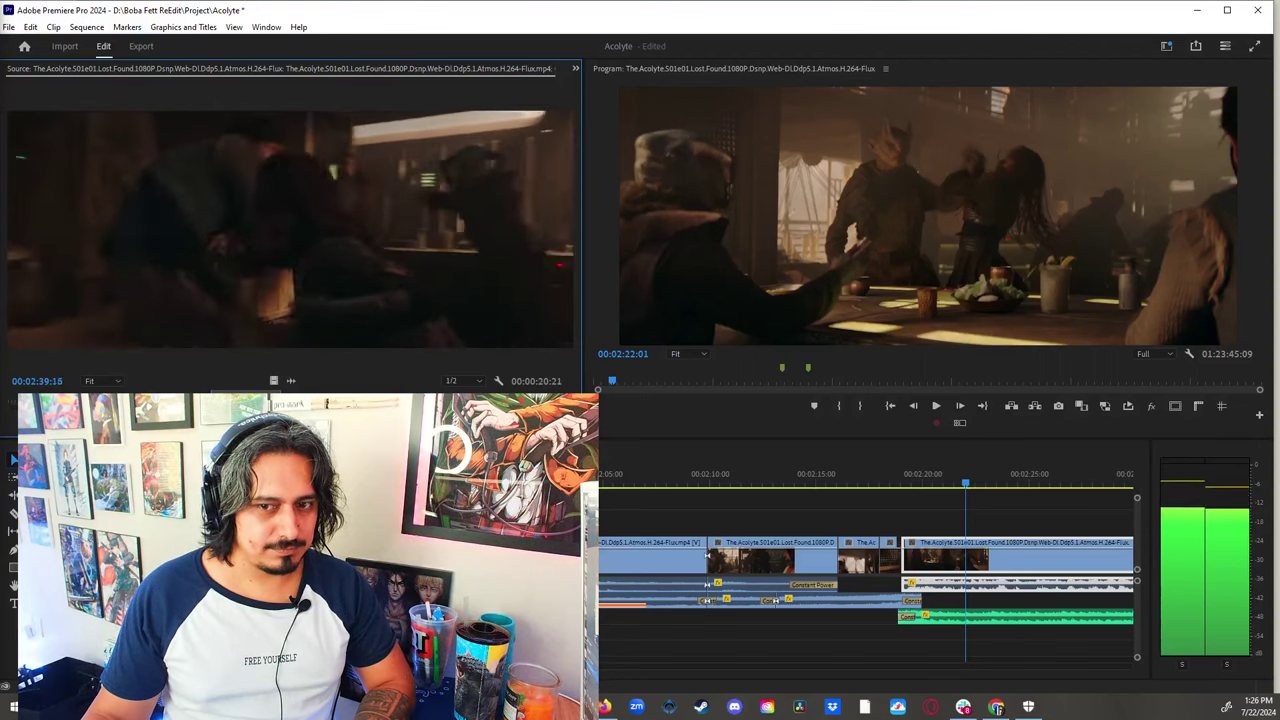
pyautogui.press('space')
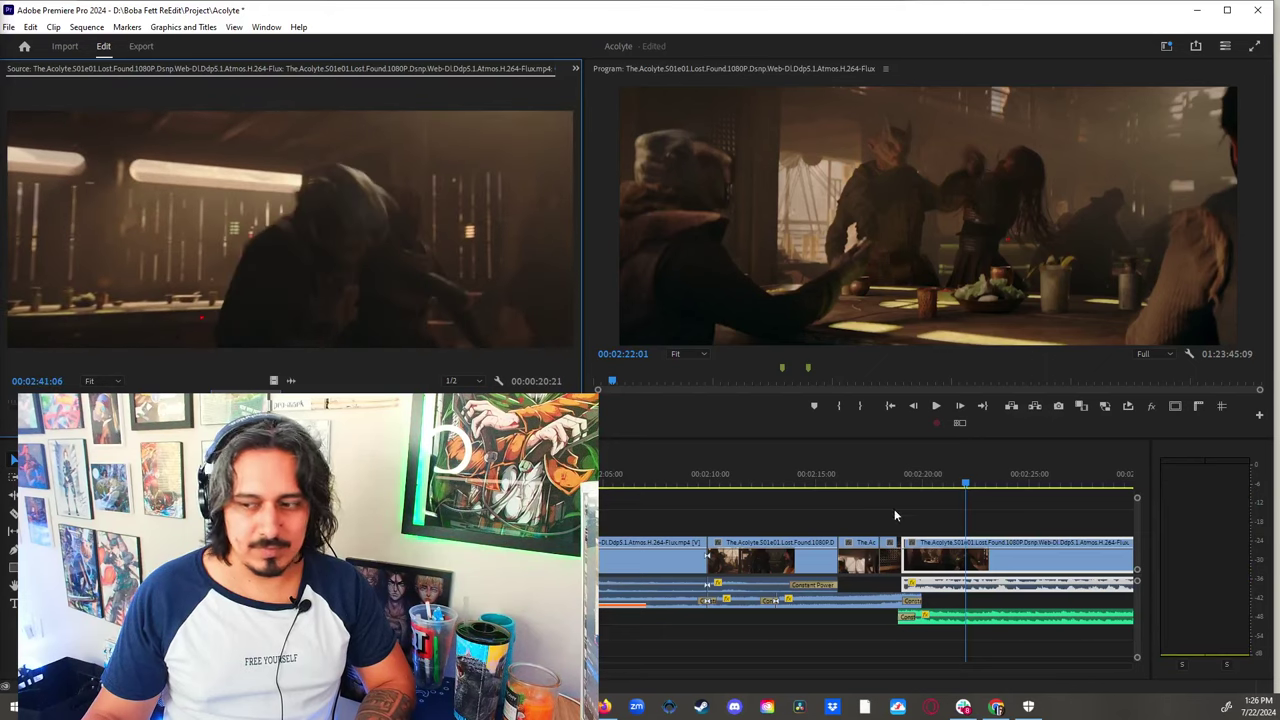
pyautogui.click(993, 515)
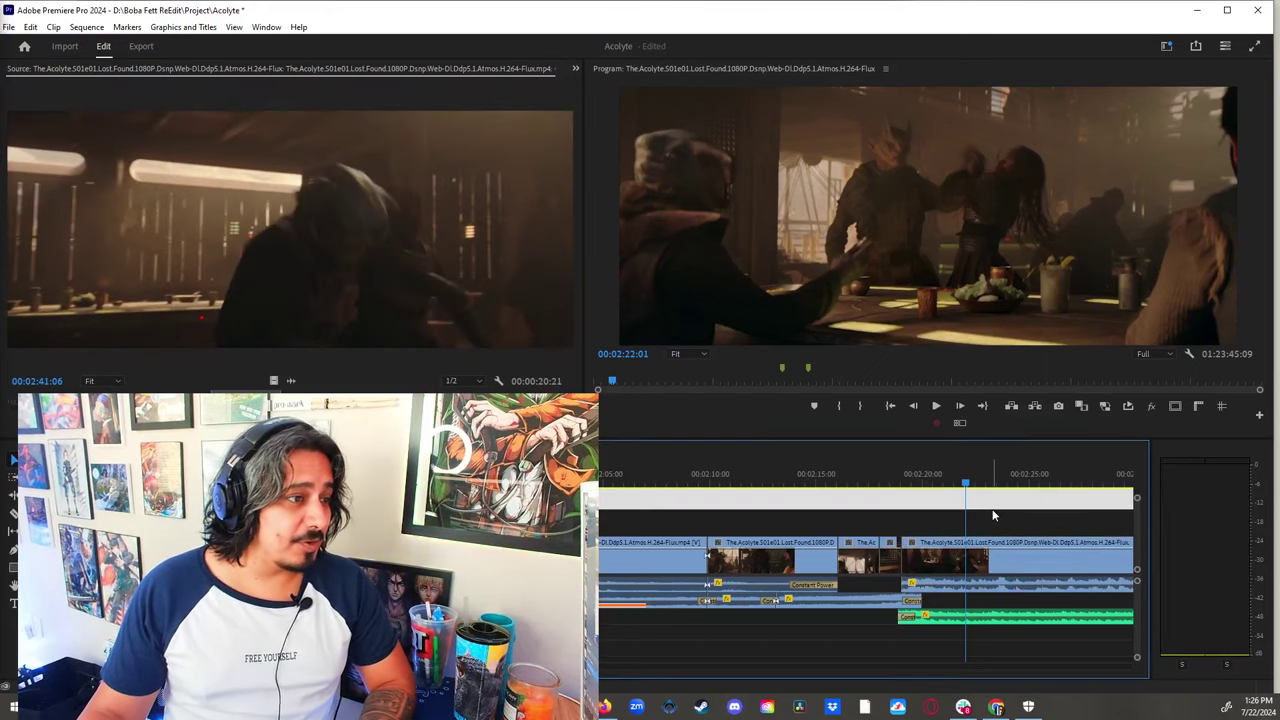
# - Play the sequence with its added music from just after 00:02:20:00 to the fight shot at 00:02:28:10
pyautogui.click(926, 484)
pyautogui.press('space')
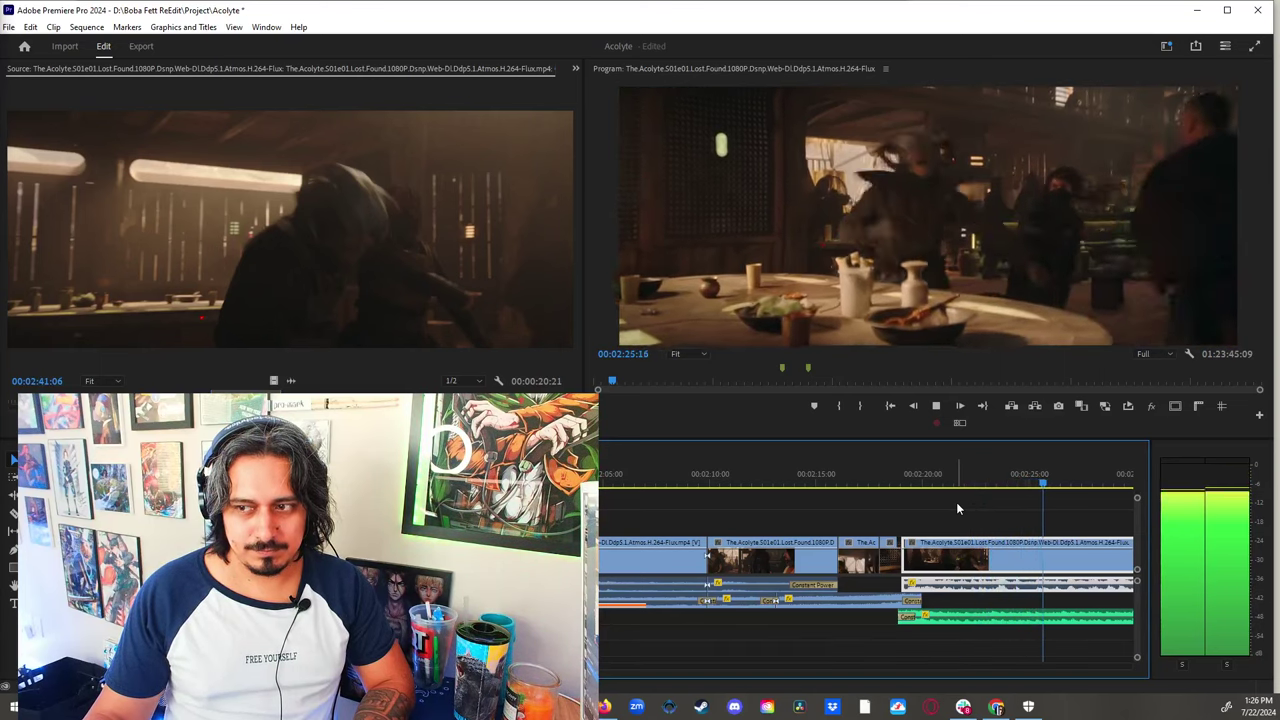
pyautogui.scroll(-5, 956, 509)
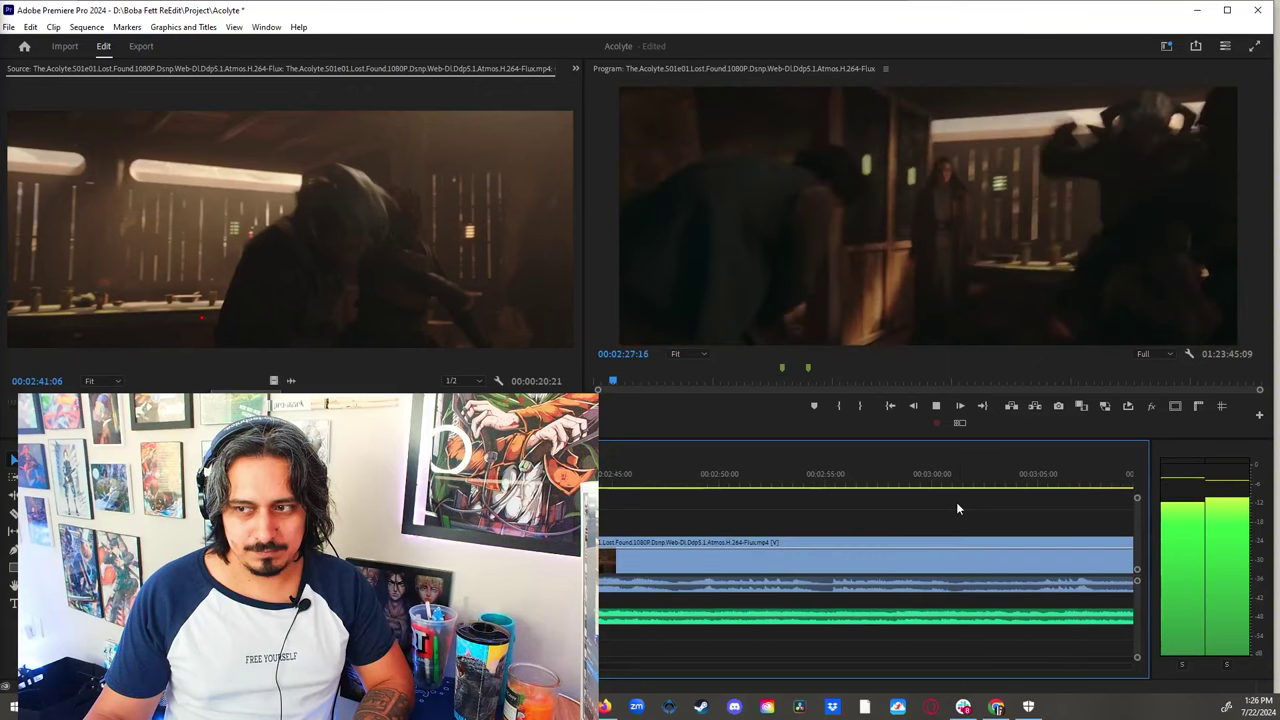
pyautogui.press('space')
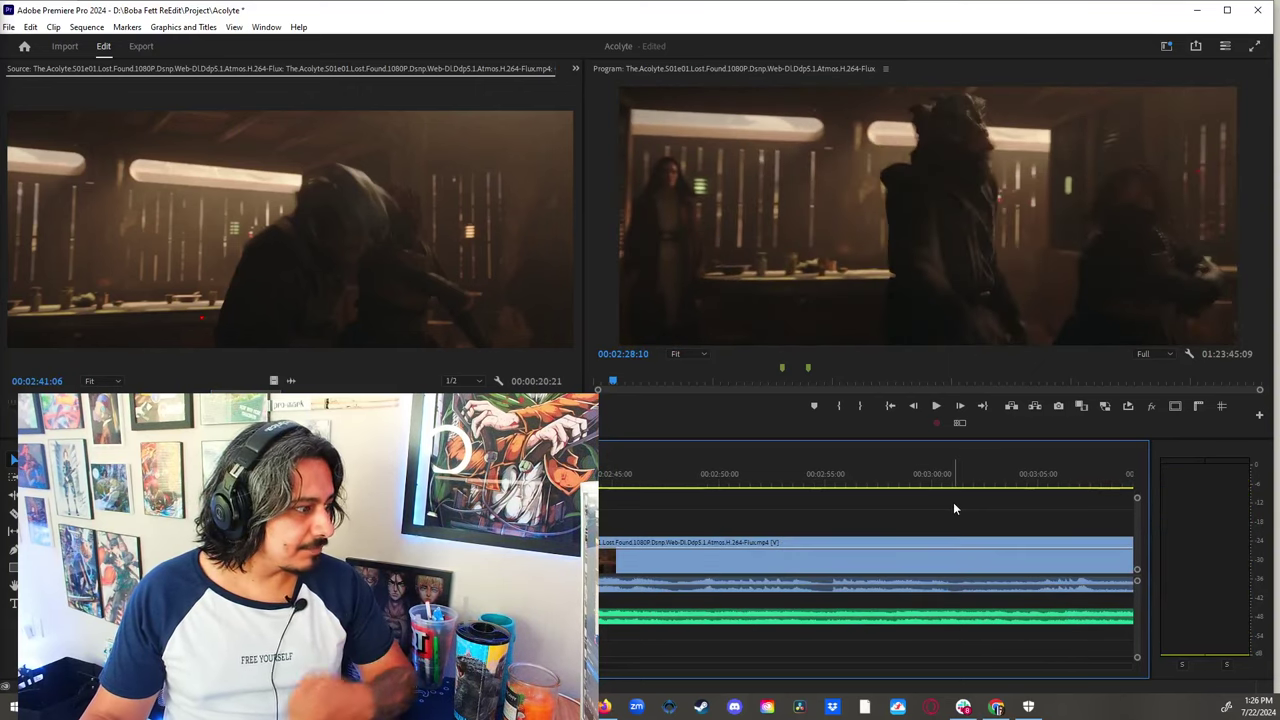
pyautogui.click(917, 519)
# - Move the sequence playhead to 00:02:39:07 on the masked woman holding the patron, and magnify the timeline around it
pyautogui.scroll(-5, 880, 521)
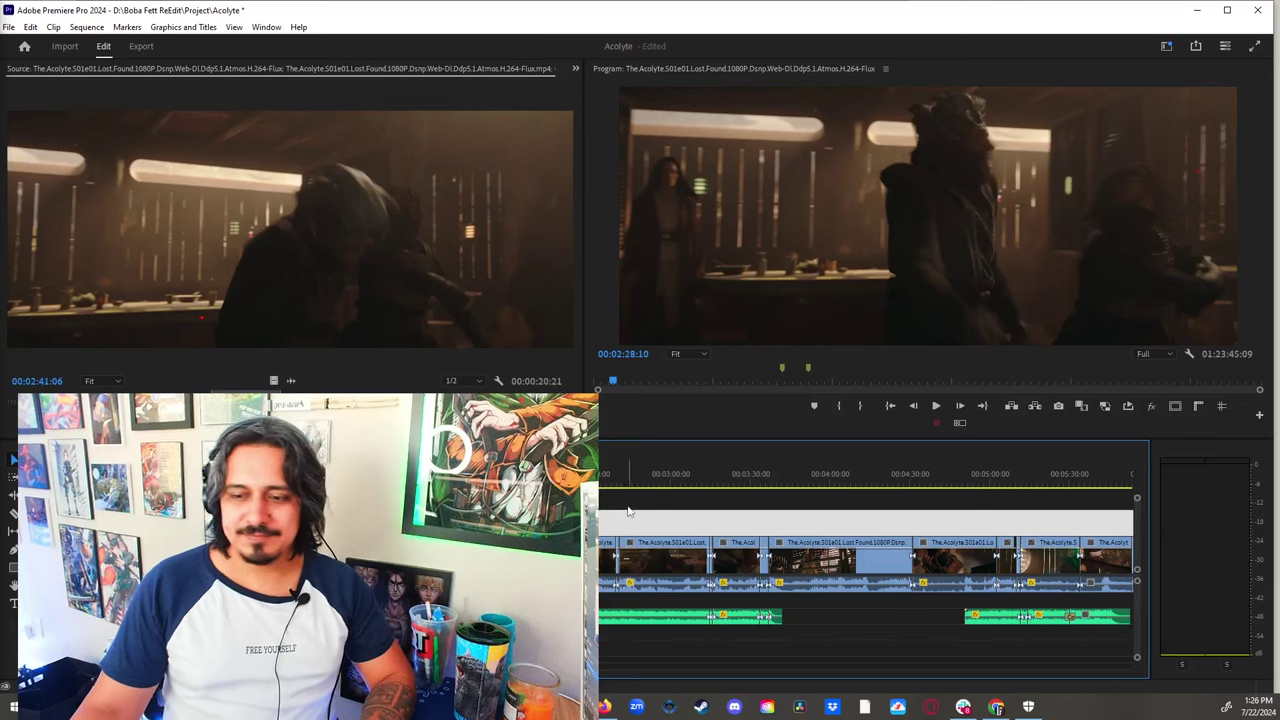
pyautogui.click(608, 471)
pyautogui.click(627, 509)
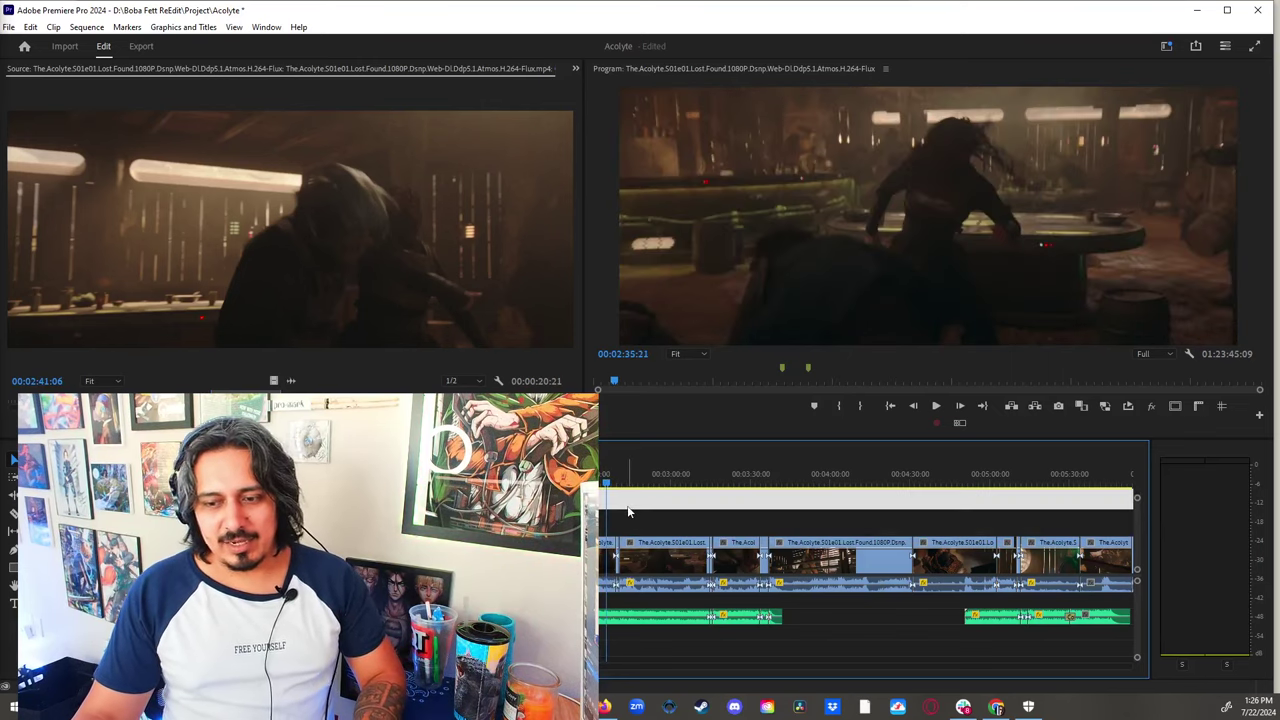
pyautogui.press('=')
pyautogui.press('=')
pyautogui.press('=')
pyautogui.press('=')
pyautogui.click(806, 481)
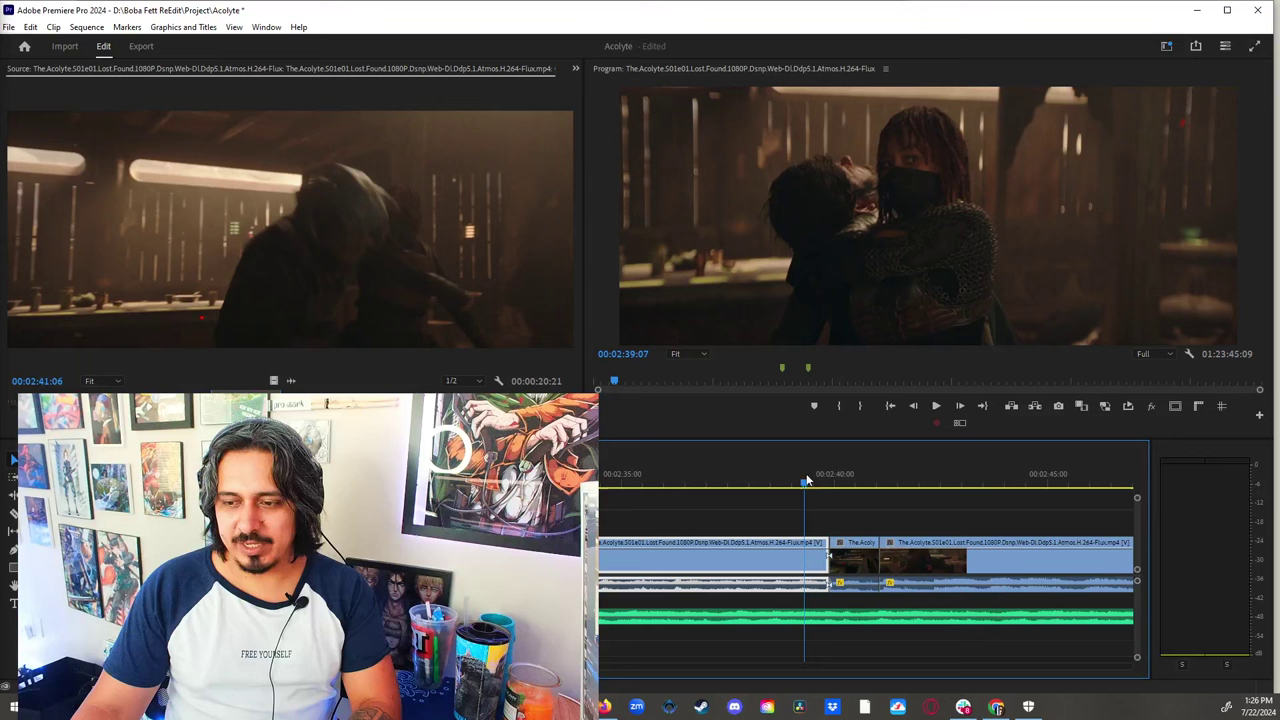
# - Match the source footage to the sequence frame and review it up to 00:02:54:22, replaying the part around 00:02:53:05
pyautogui.press('f')
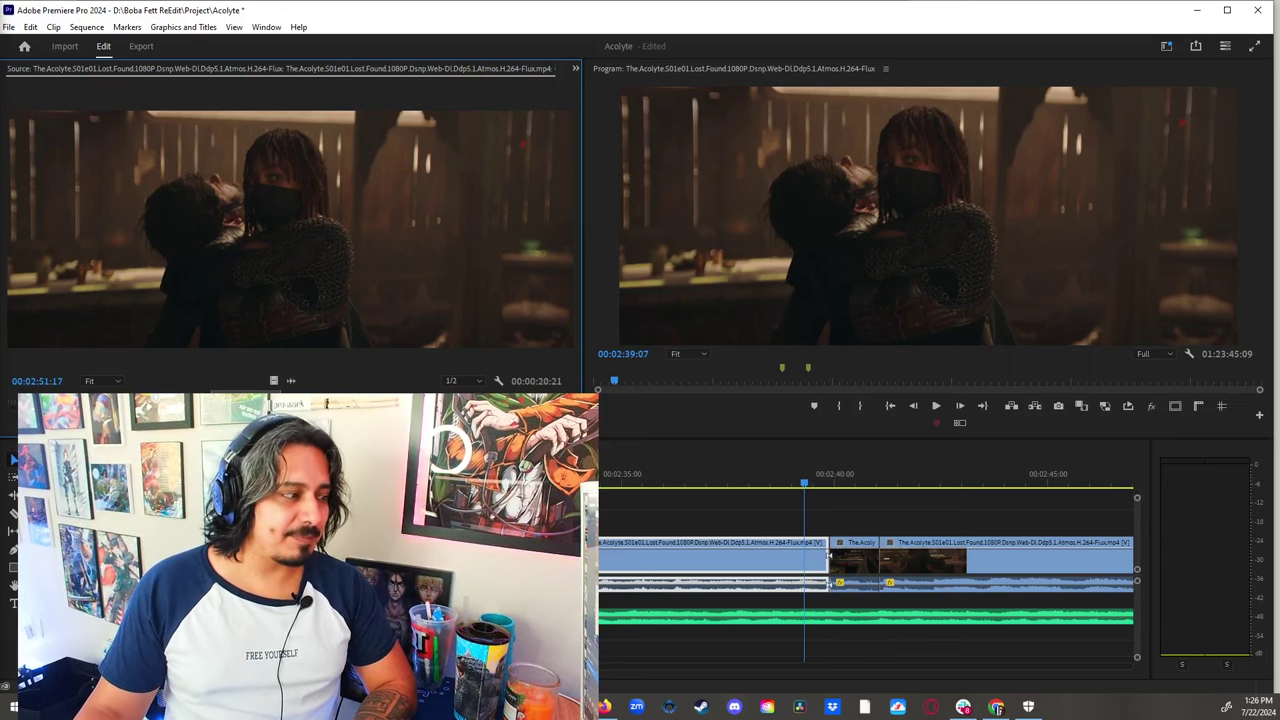
pyautogui.press('space')
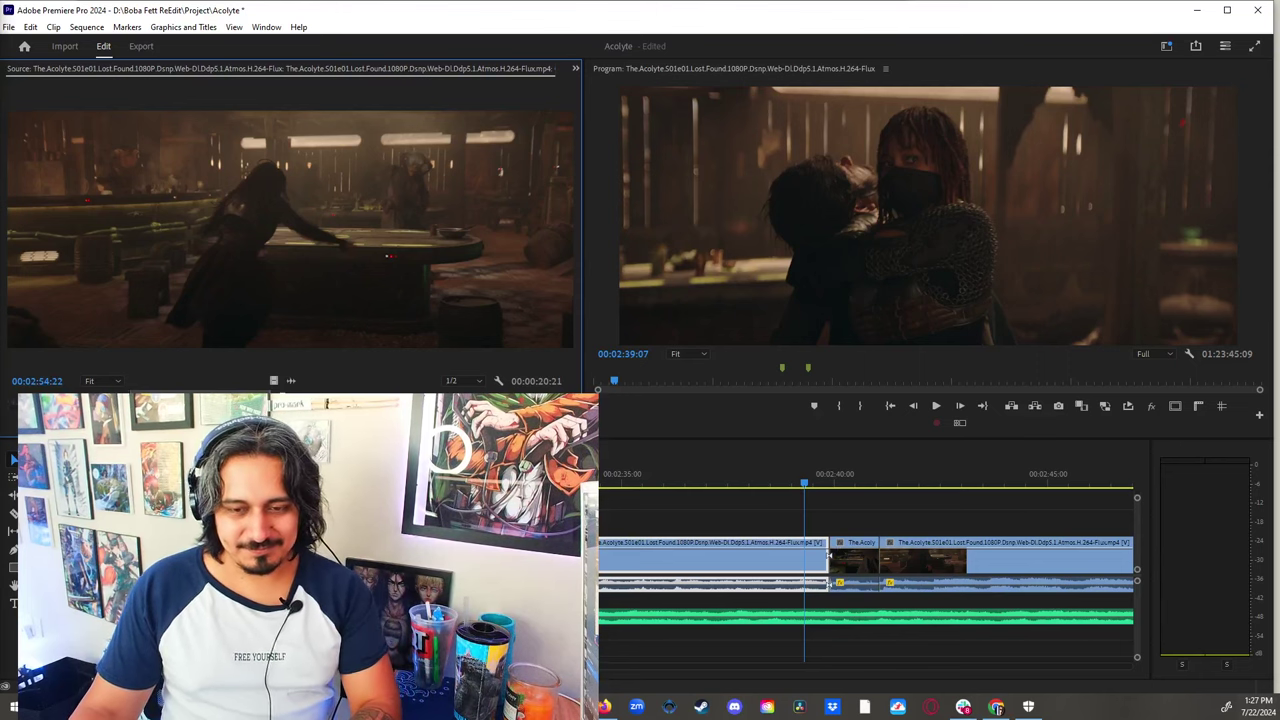
pyautogui.press('j')
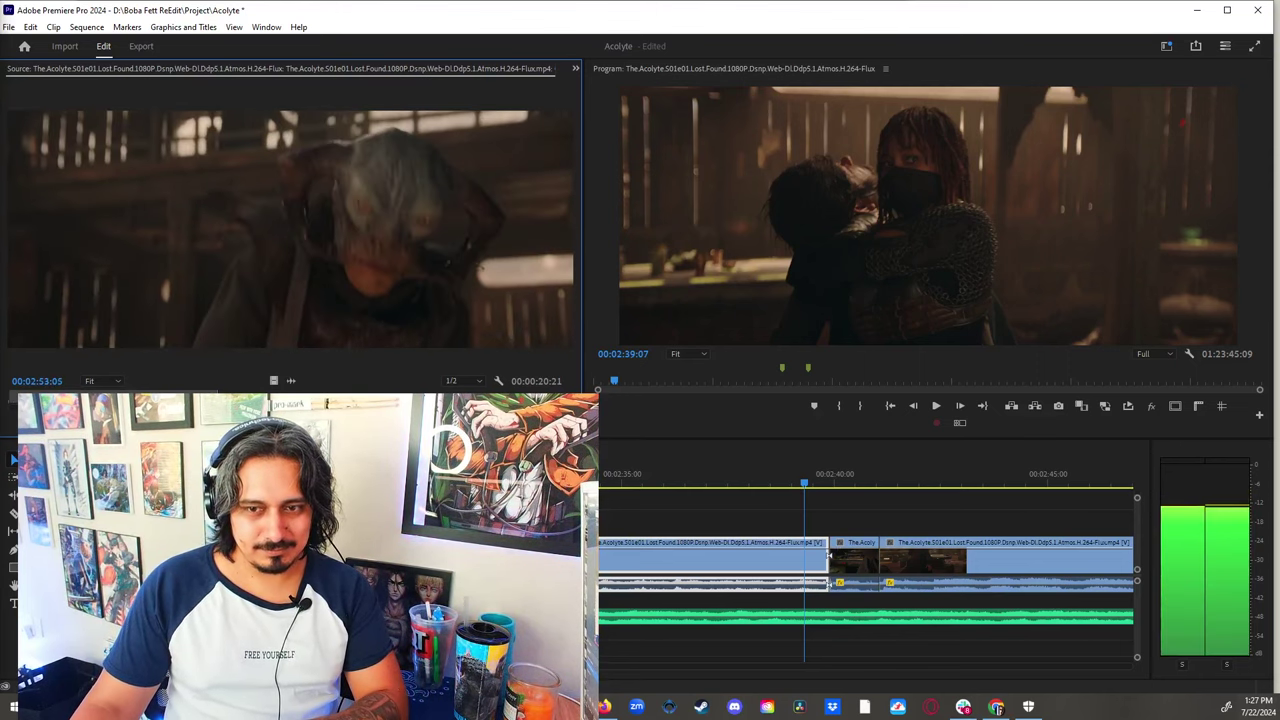
pyautogui.press('k')
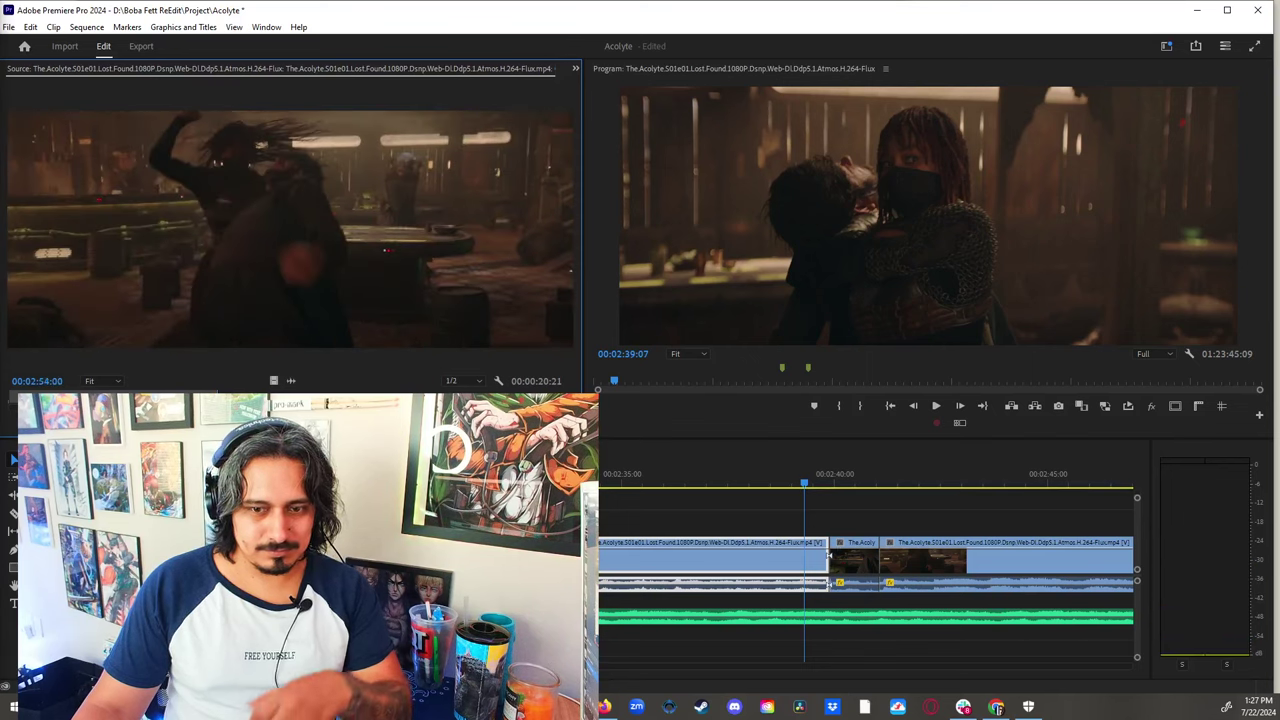
pyautogui.hotkey('shift', 'i')
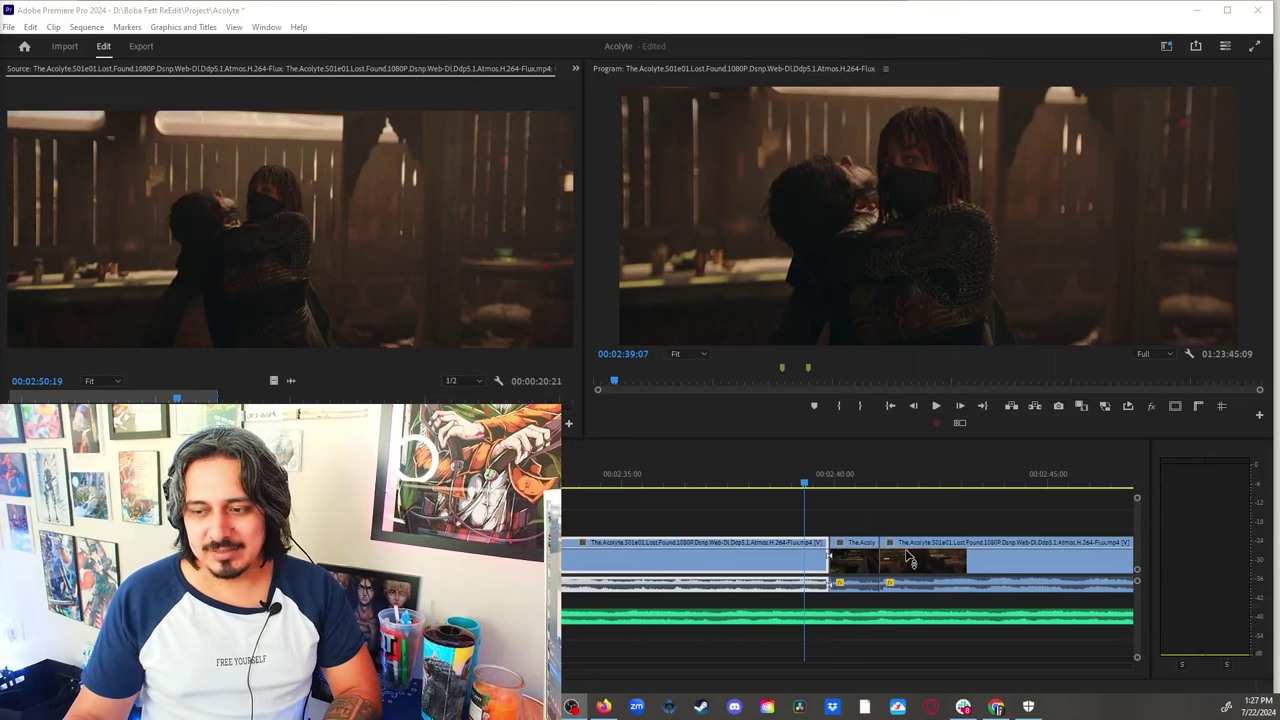
# - Review the source footage from the masked woman holding the patron to 00:02:53:11, then cue it to the fight frame at 00:02:53:20
pyautogui.click(860, 514)
pyautogui.click(259, 400)
pyautogui.press('space')
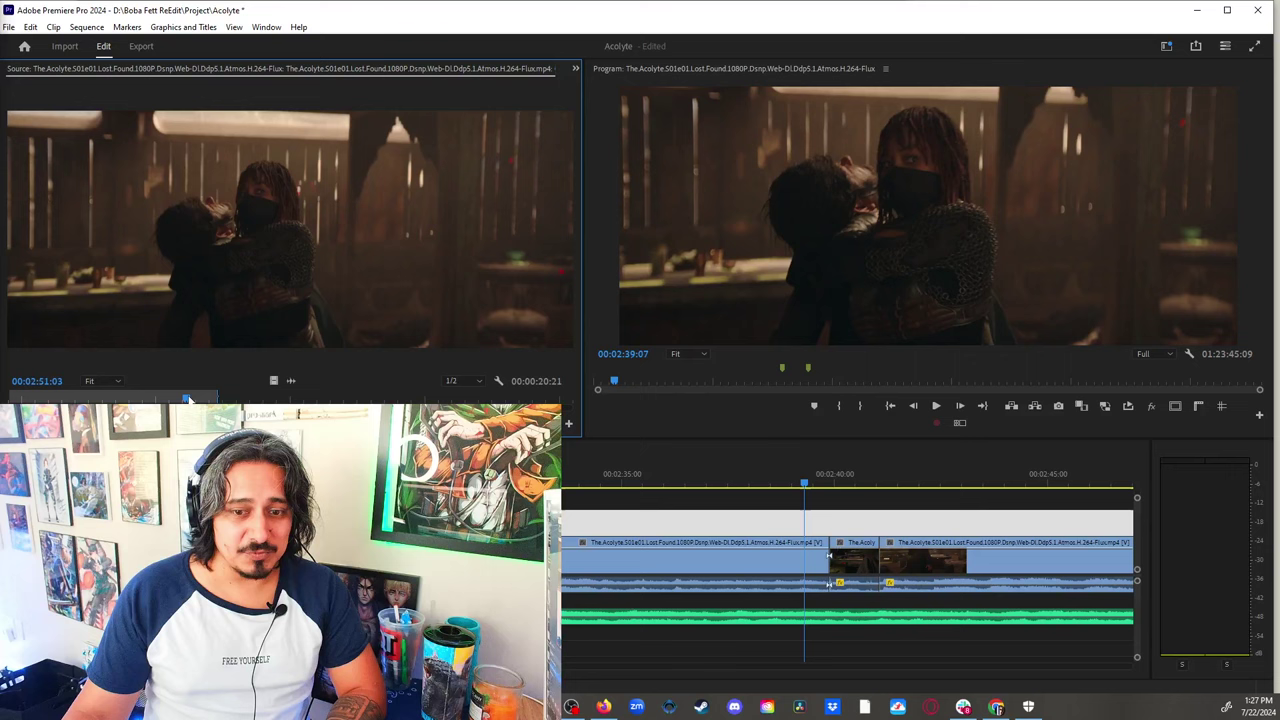
pyautogui.press('space')
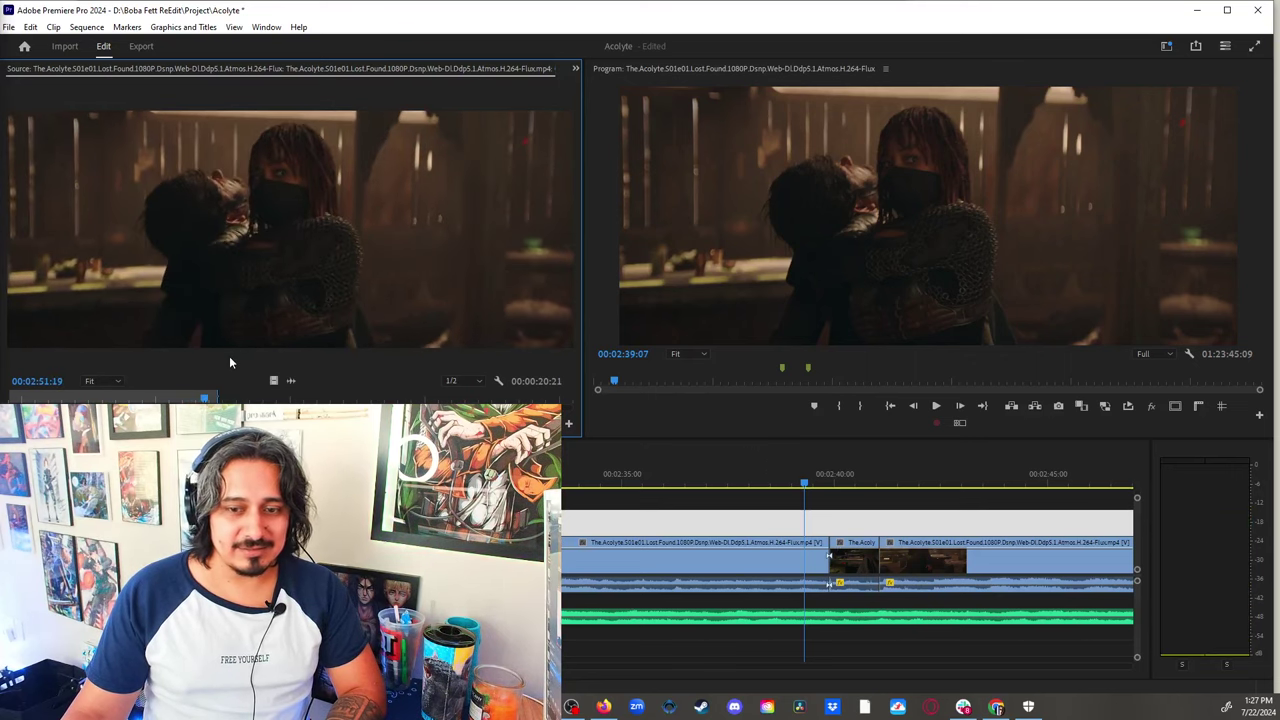
pyautogui.click(212, 398)
pyautogui.press('space')
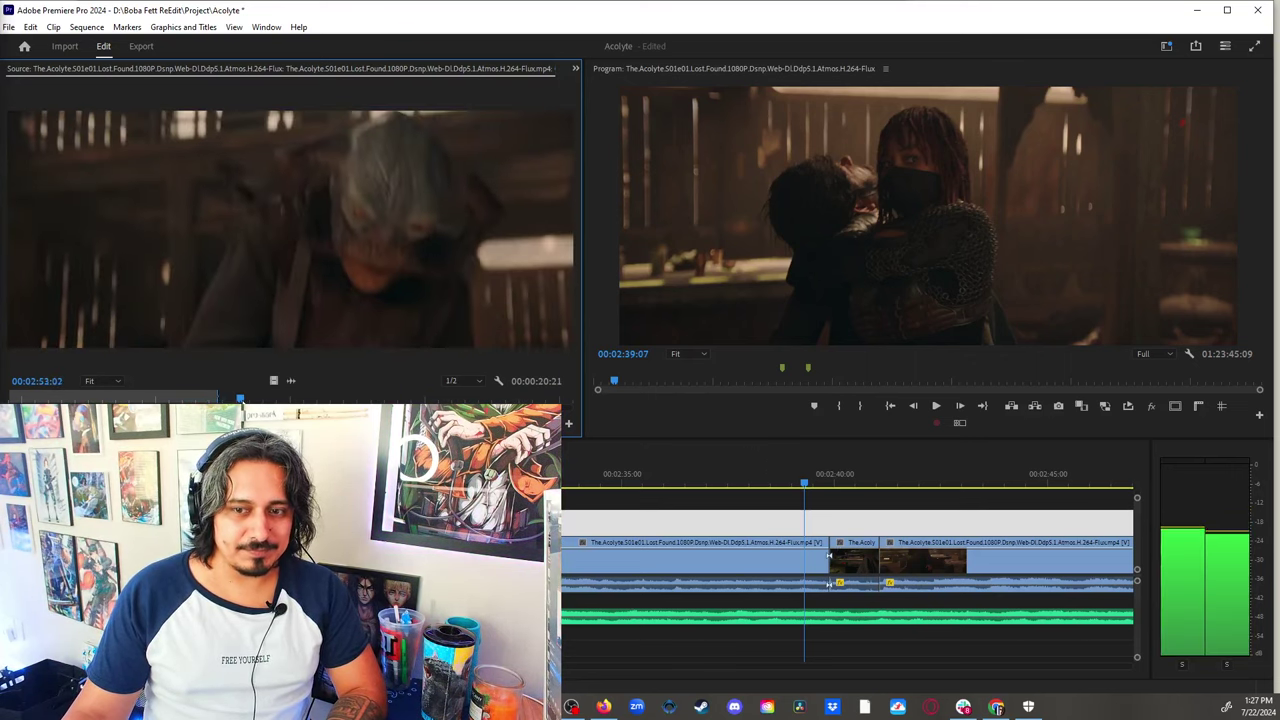
pyautogui.press('space')
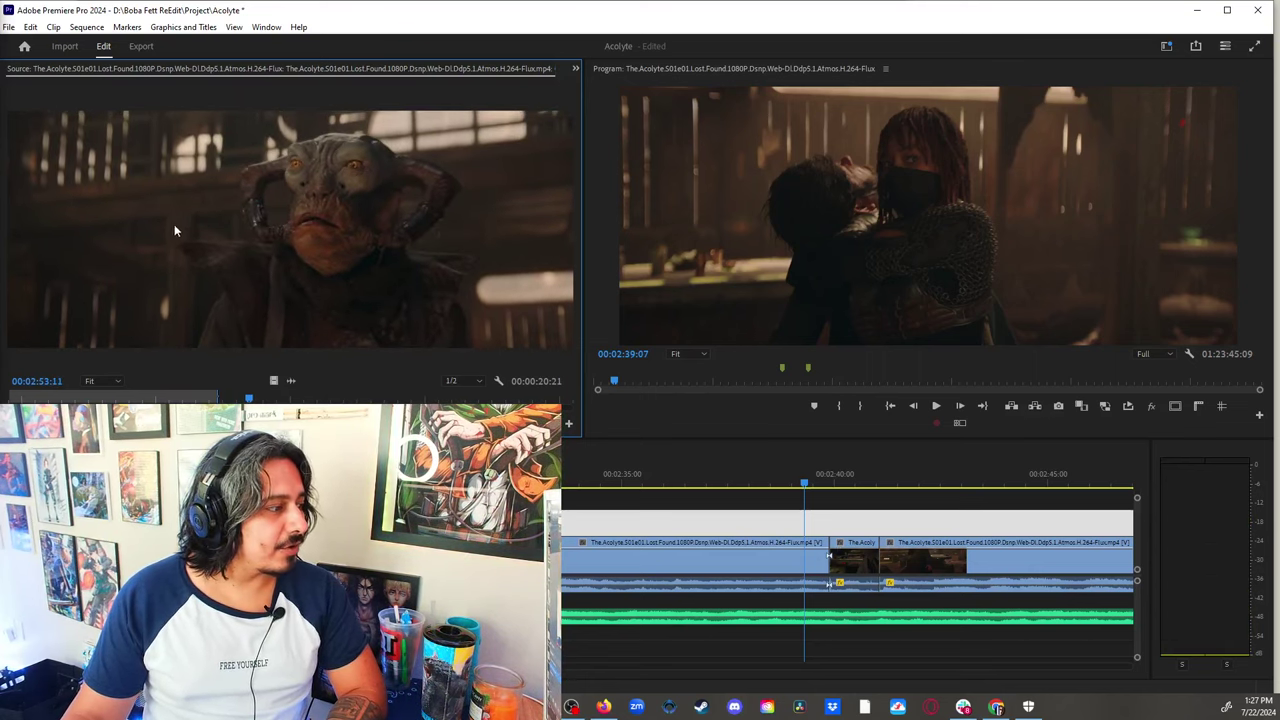
pyautogui.click(260, 399)
pyautogui.moveTo(260, 399); pyautogui.dragTo(260, 399)
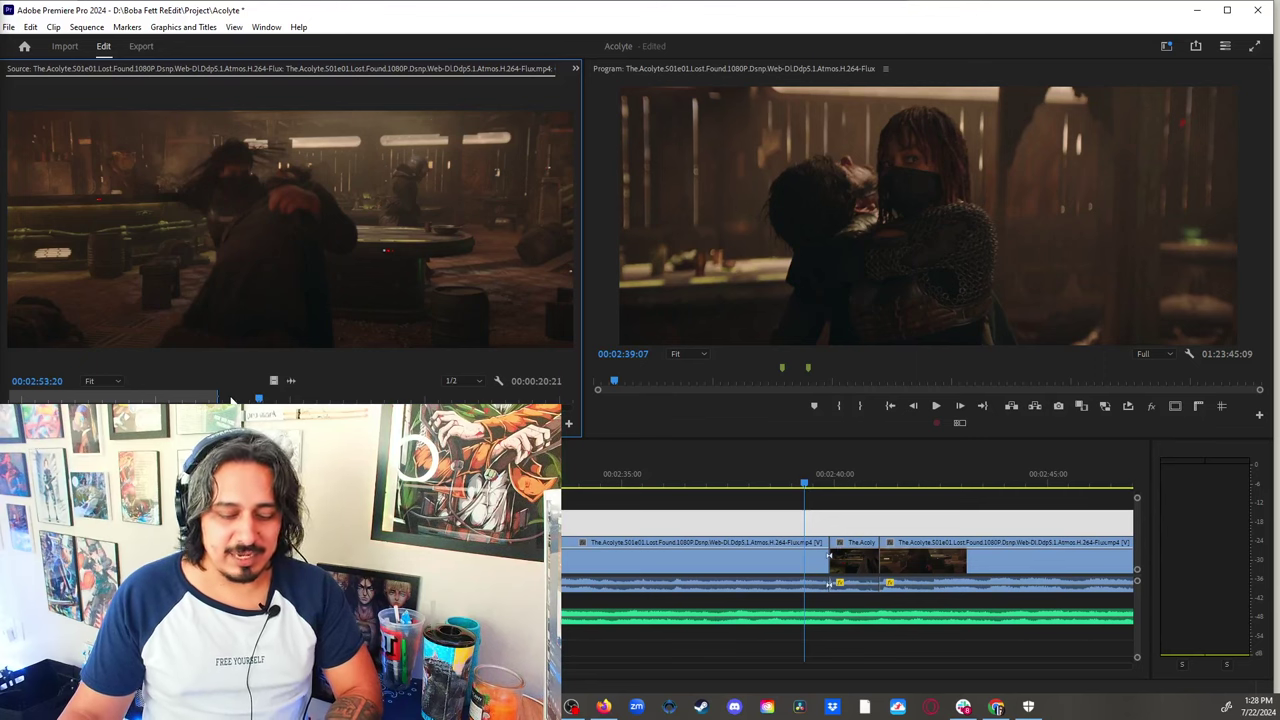
# - Rewind the source footage slightly from 00:02:53:20 and play the original fight through to 00:02:57:22
pyautogui.moveTo(258, 398)
pyautogui.mouseDown()
pyautogui.moveTo(281, 398)
pyautogui.moveTo(239, 399)
pyautogui.mouseUp()
pyautogui.press('space')
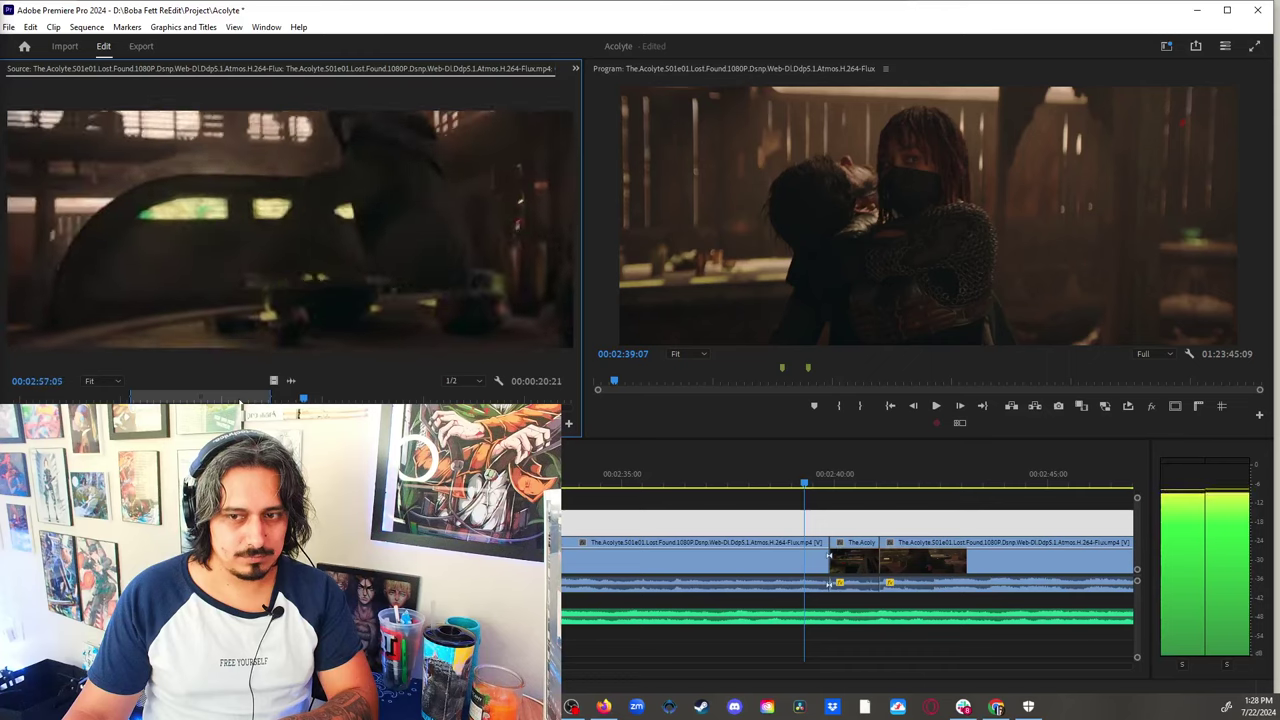
pyautogui.press('space')
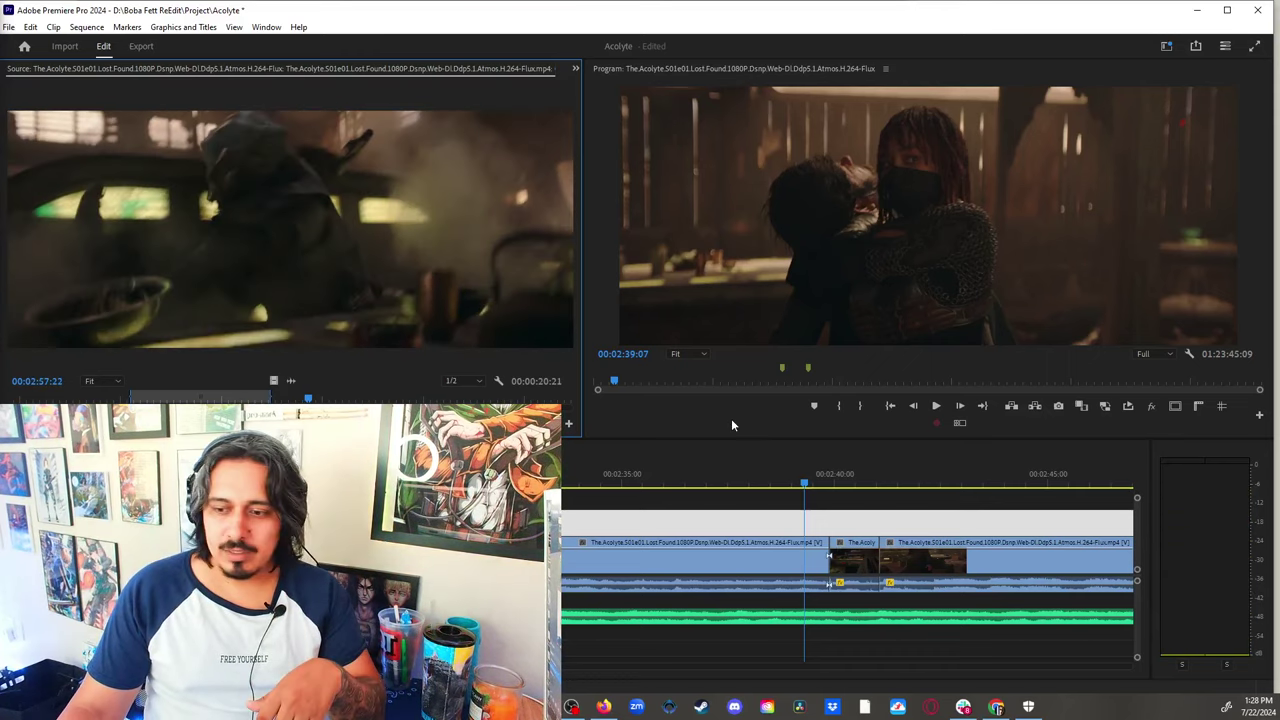
# - Play the edited sequence with its added music from 00:02:36:23 to 00:02:46:01
pyautogui.click(705, 480)
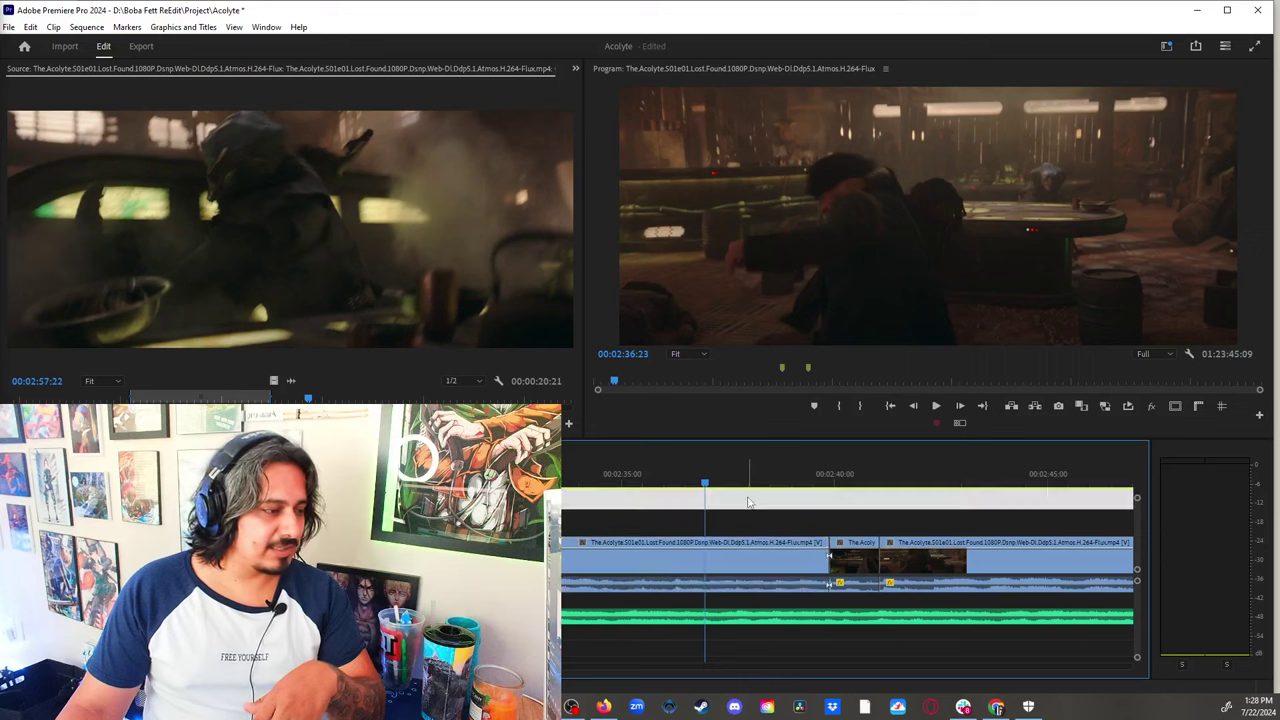
pyautogui.press('space')
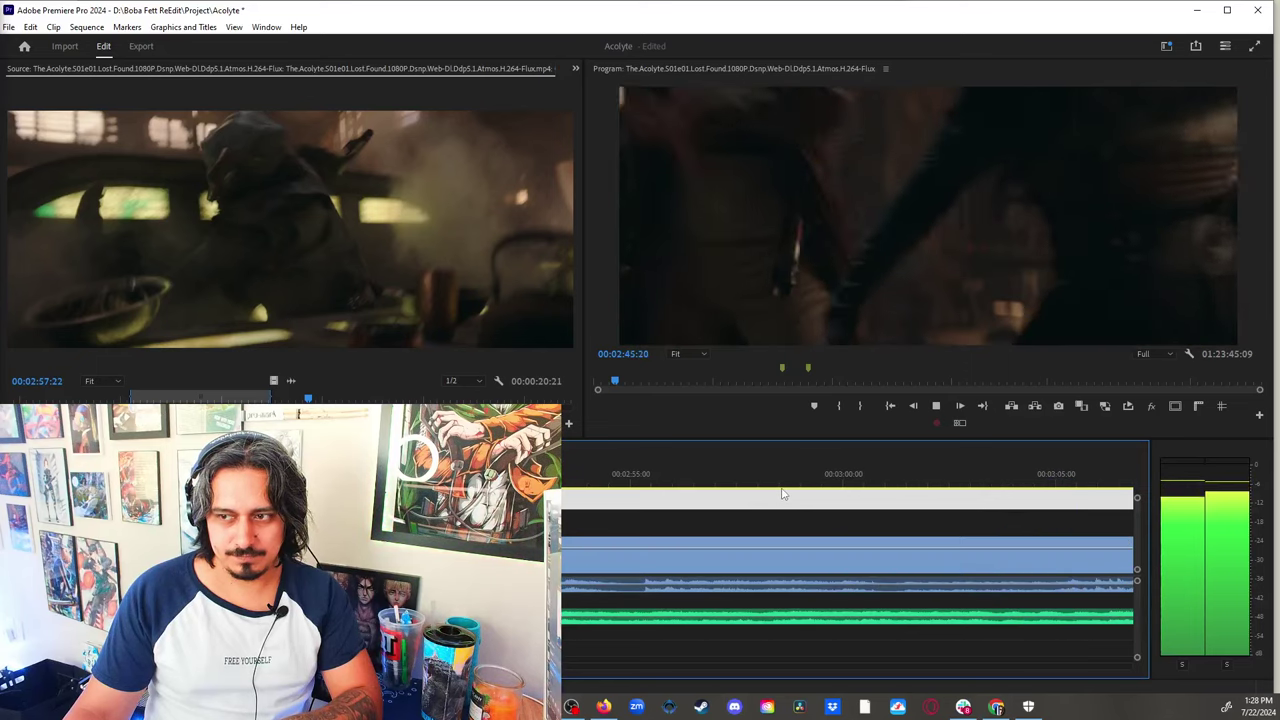
pyautogui.press('space')
pyautogui.hscroll(5, 775, 495)
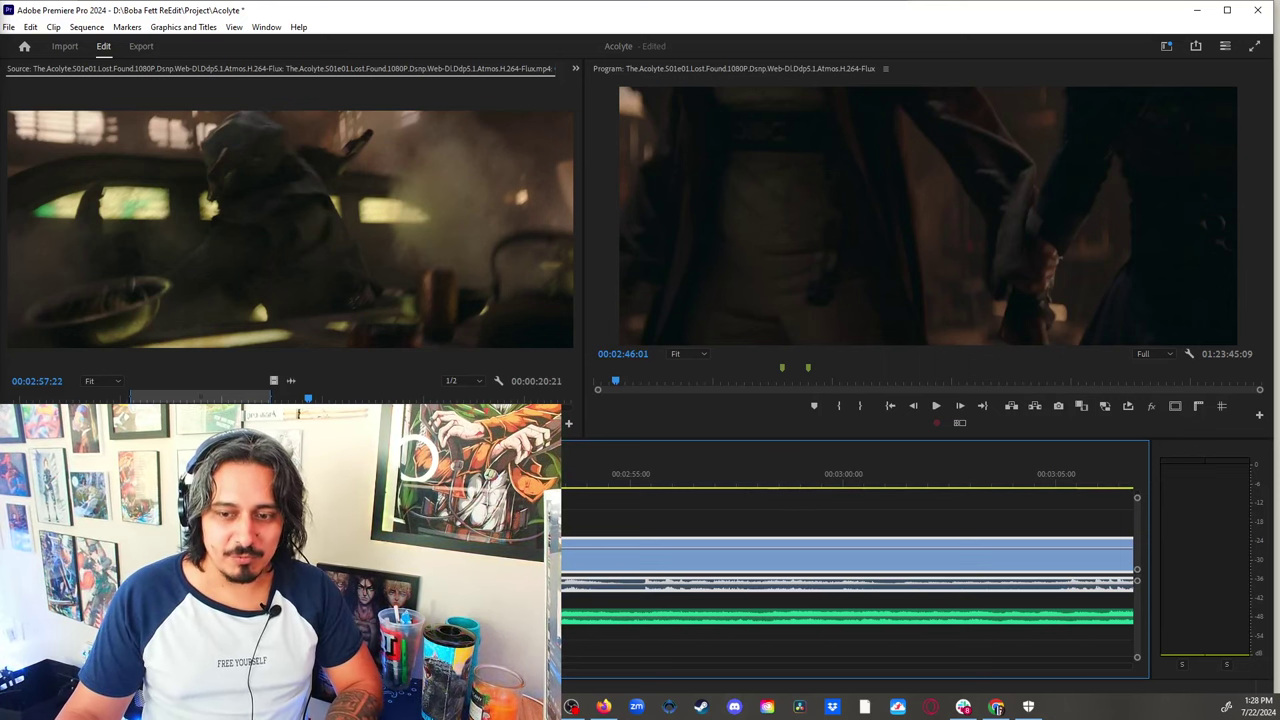
# - Continue playing the original source footage from 00:02:57:22 to the hooded figure at 00:03:03:00
pyautogui.hotkey('shift', '2')
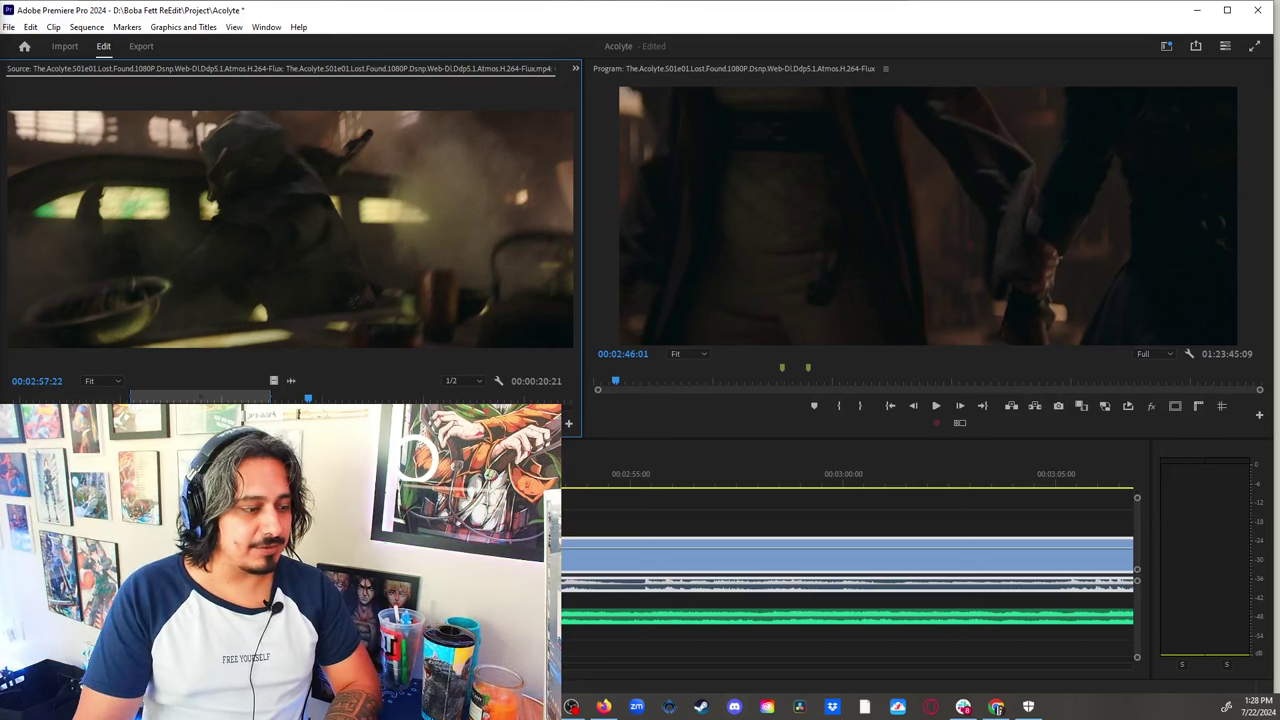
pyautogui.press('space')
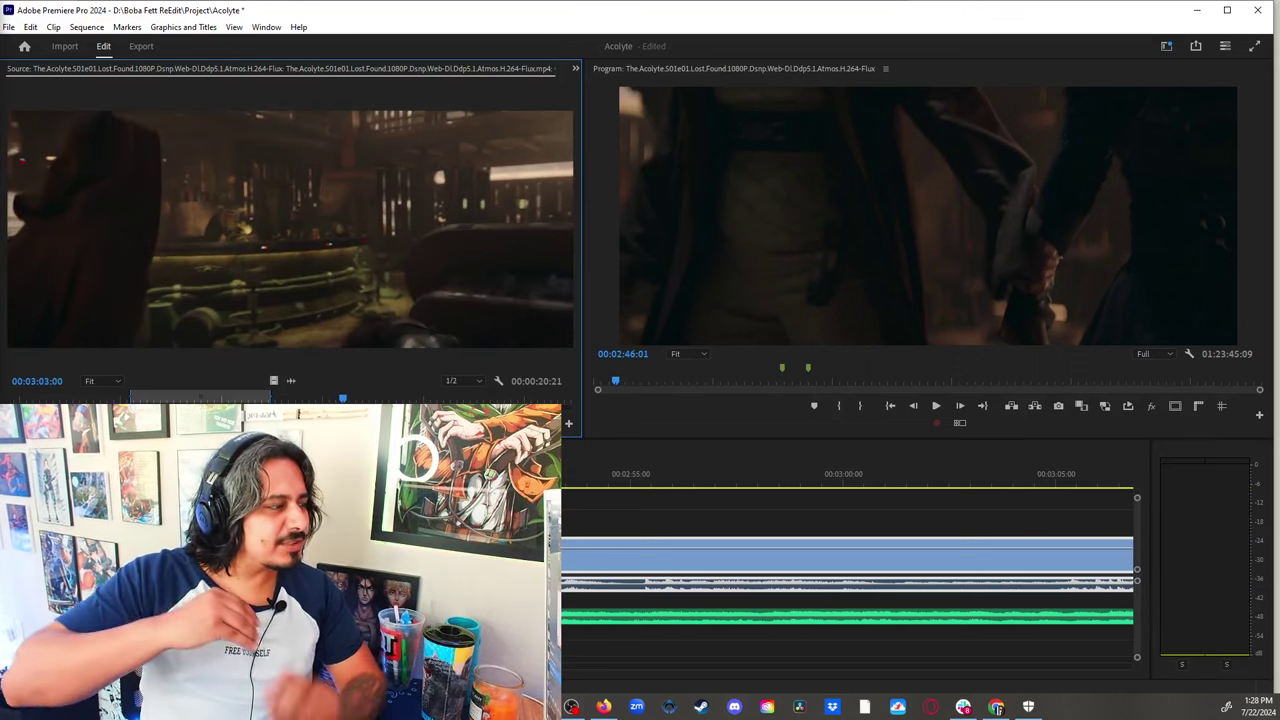
# - Continue playing the edited sequence from 00:02:46:01 to the masked fighter's strike at the hooded woman at 00:02:51:01
pyautogui.click(621, 516)
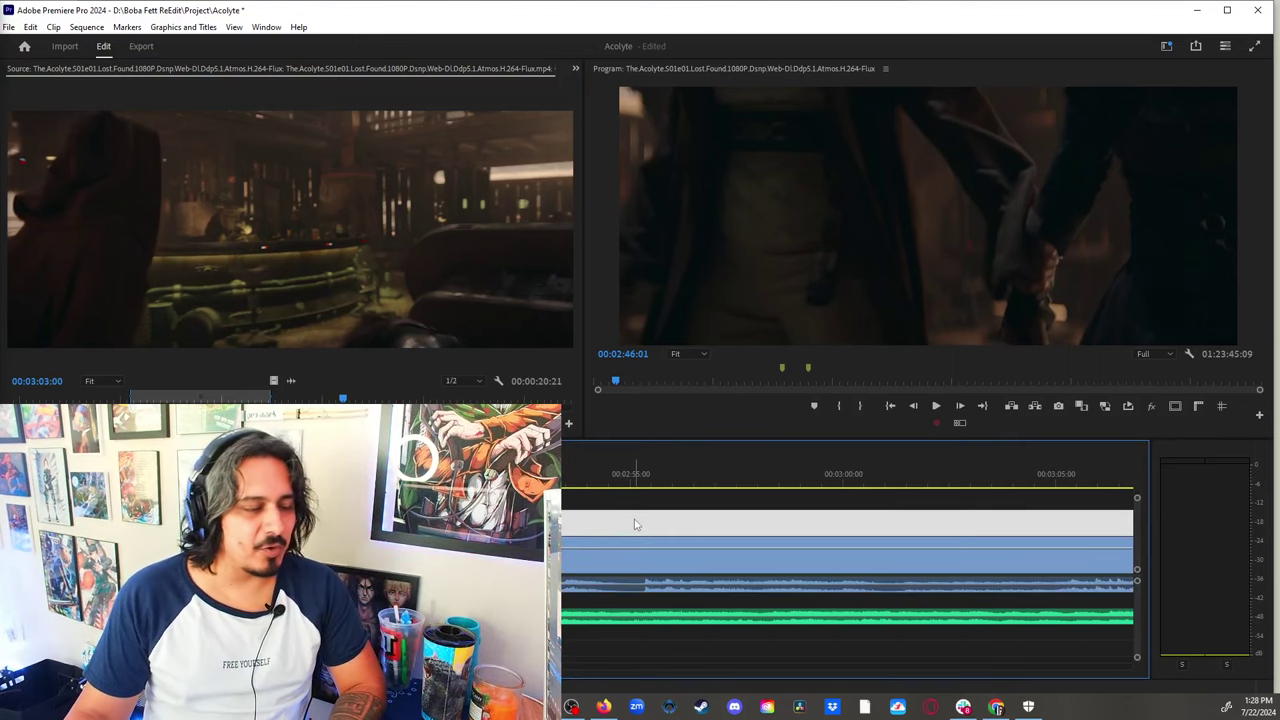
pyautogui.press('space')
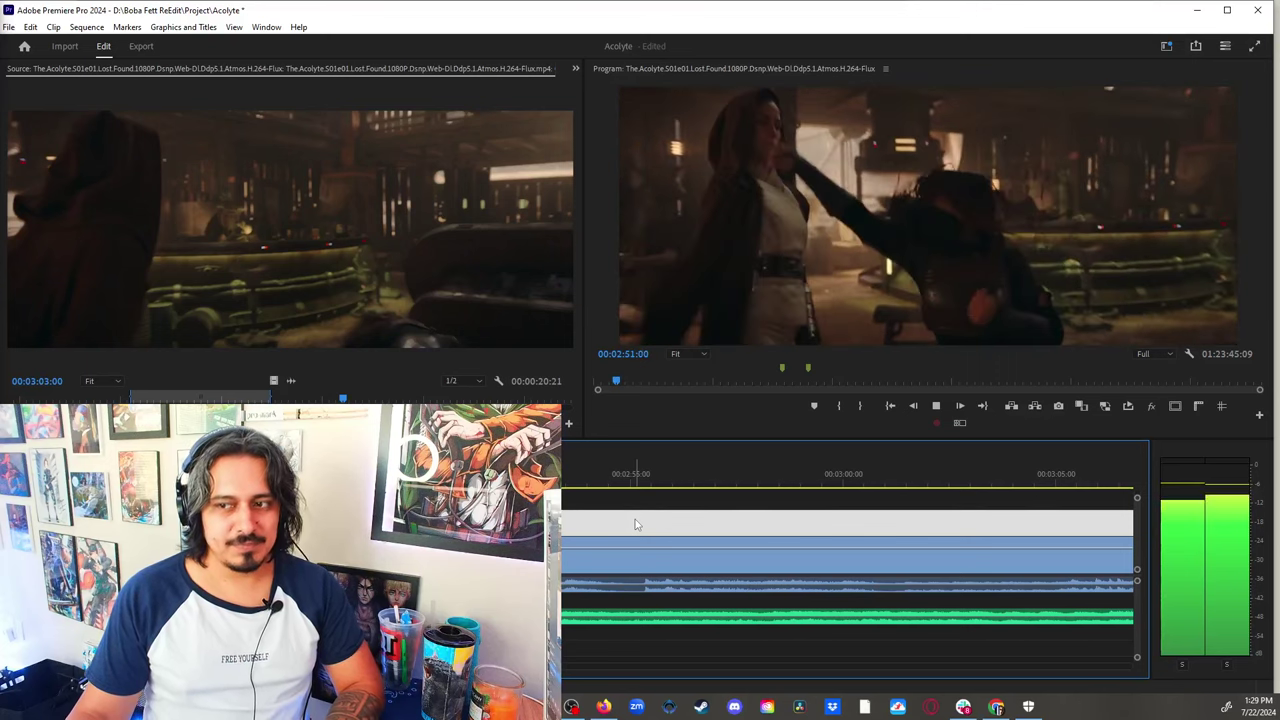
pyautogui.press('space')
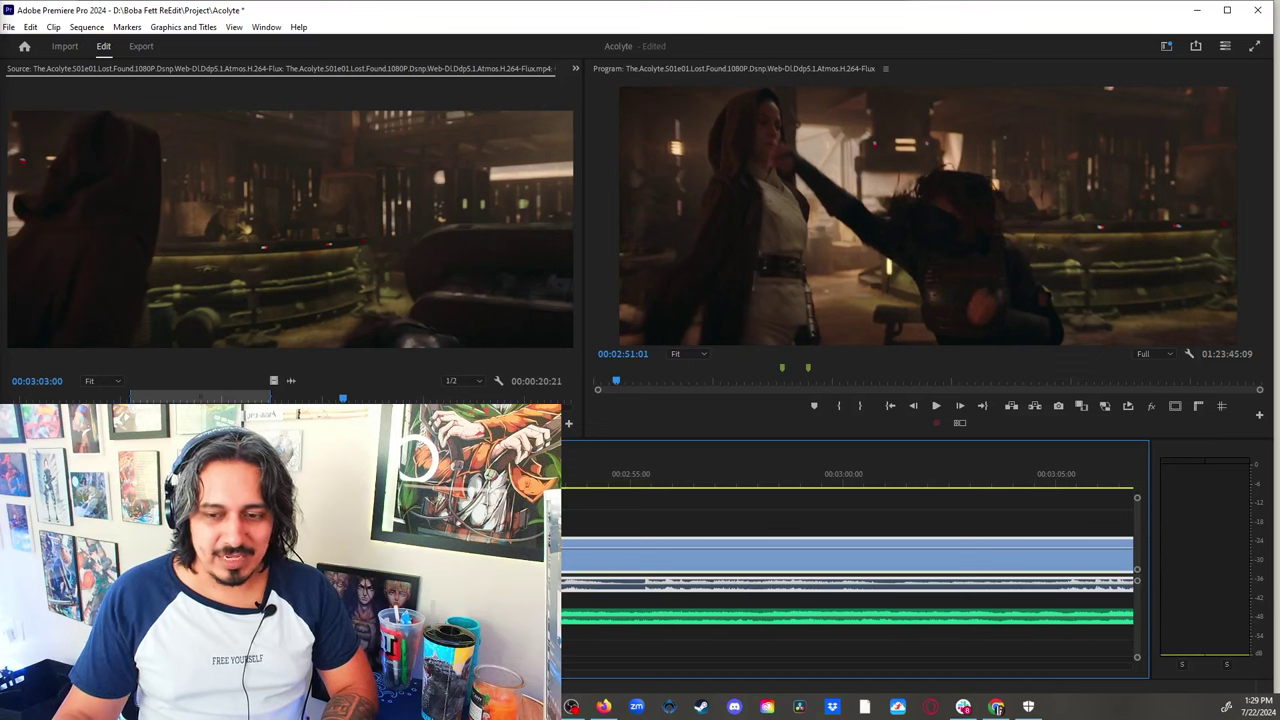
pyautogui.press('.')
pyautogui.press('-')
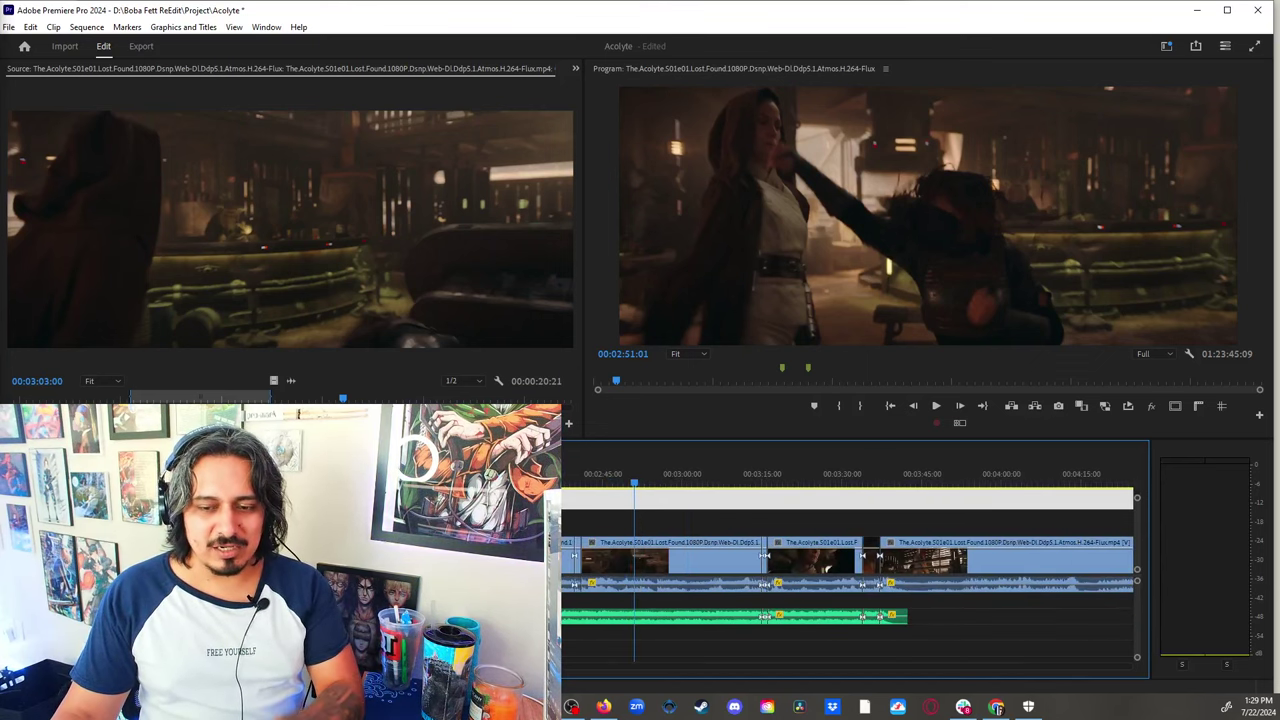